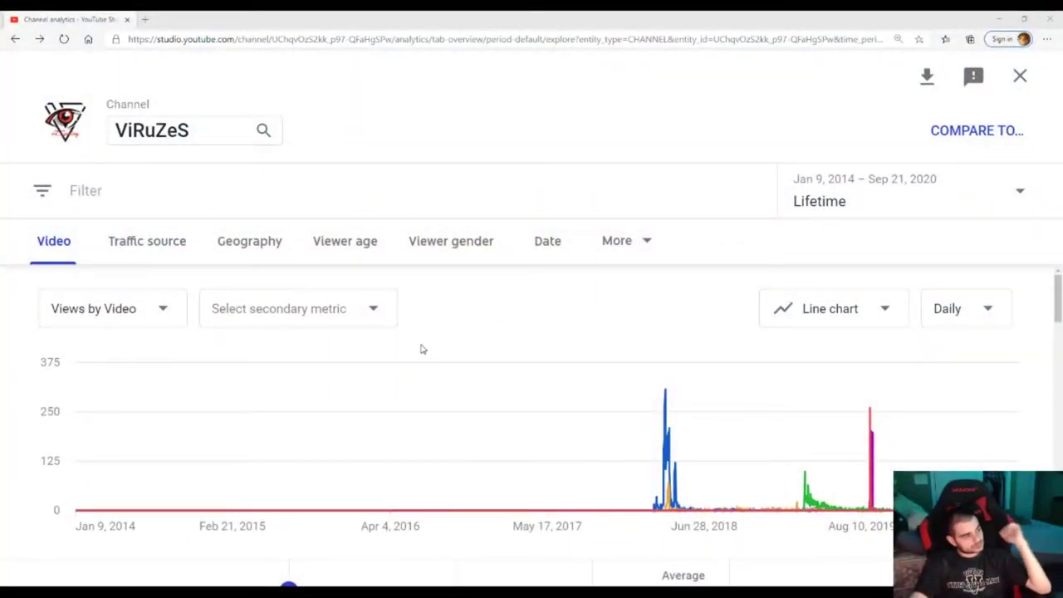
{"action": "scroll", "coordinate": [441, 329], "scroll_direction": "down", "scroll_amount": 1}
{"action": "scroll", "coordinate": [441, 330], "scroll_direction": "down", "scroll_amount": 2}
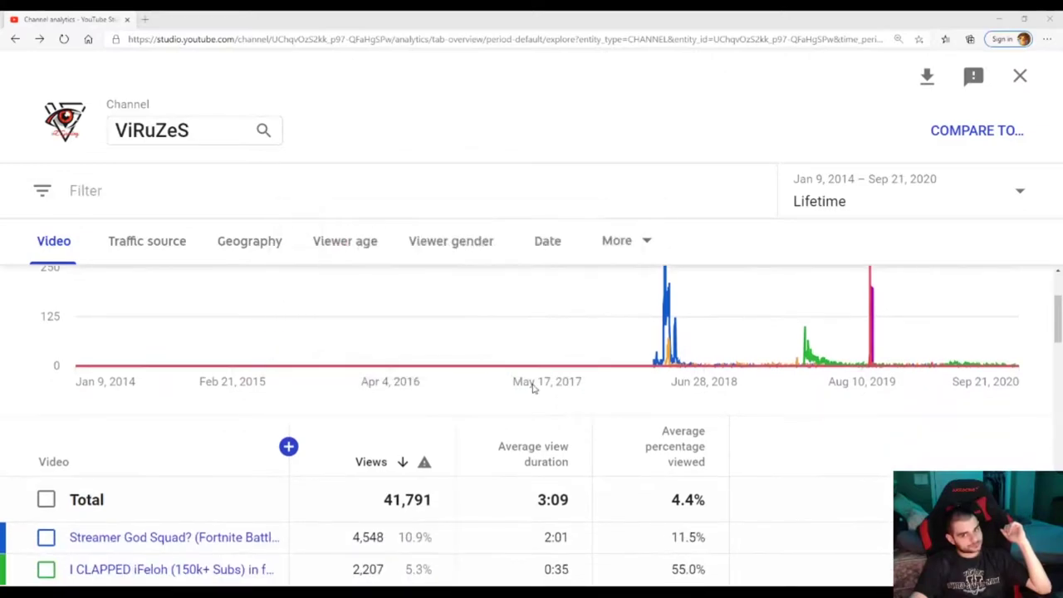
{"action": "scroll", "coordinate": [374, 399], "scroll_direction": "up", "scroll_amount": 2}
{"action": "scroll", "coordinate": [486, 509], "scroll_direction": "down", "scroll_amount": 2}
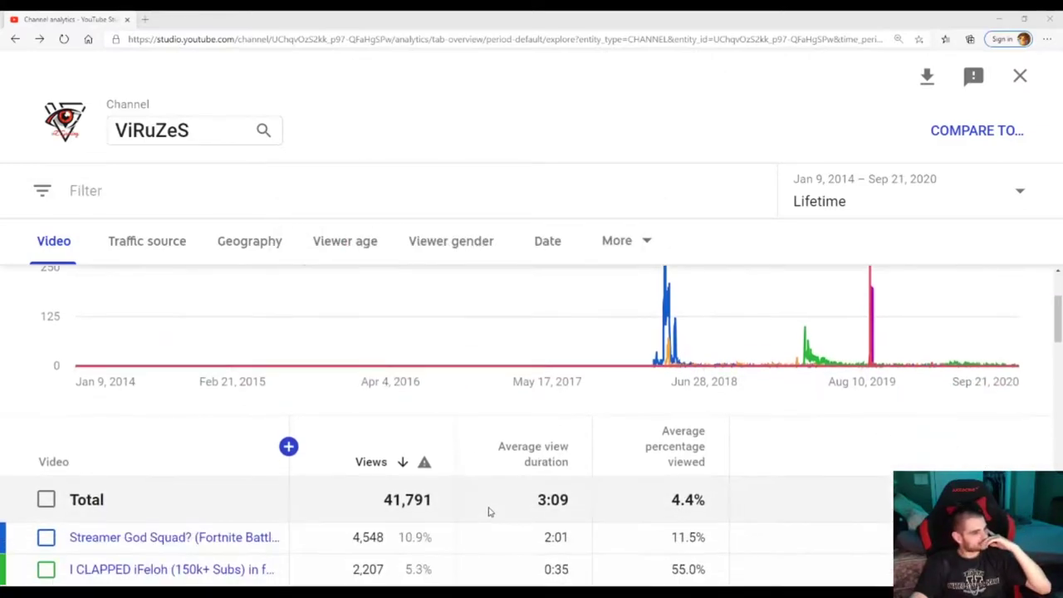
{"action": "scroll", "coordinate": [482, 505], "scroll_direction": "up", "scroll_amount": 3}
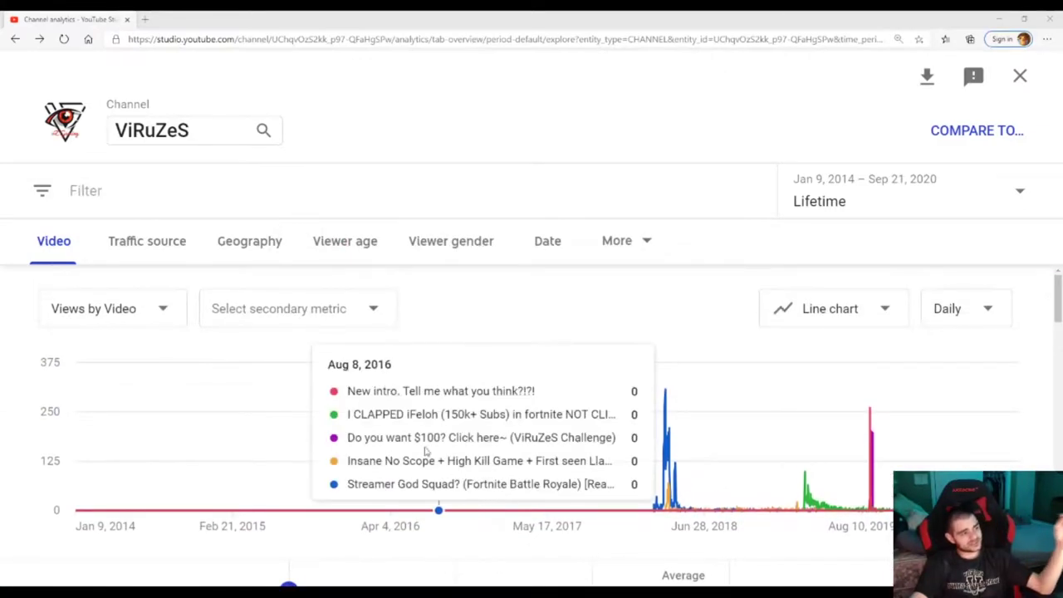
{"action": "scroll", "coordinate": [191, 391], "scroll_direction": "down", "scroll_amount": 3}
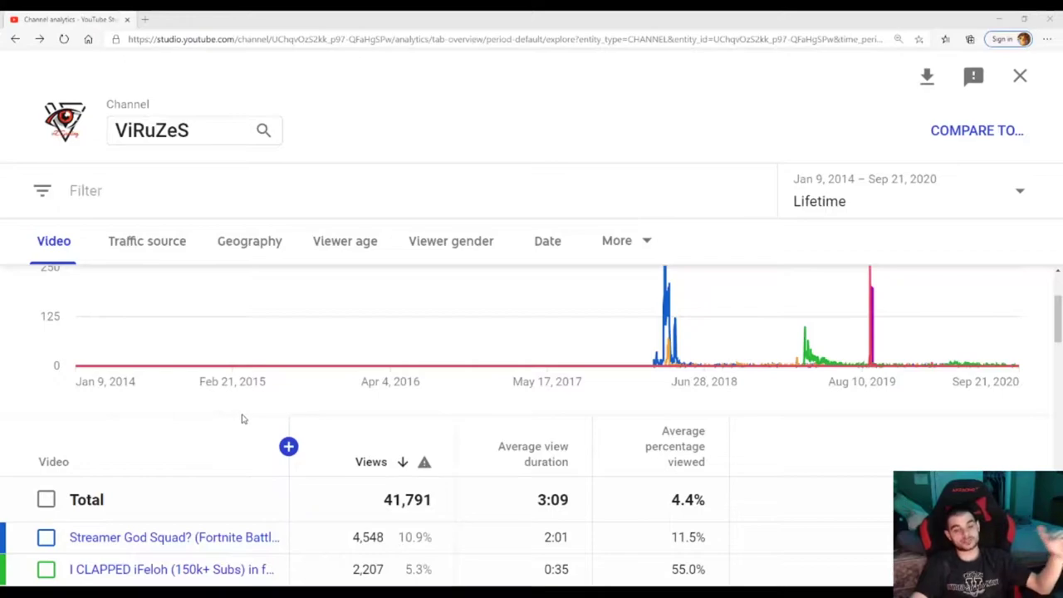
{"action": "scroll", "coordinate": [245, 419], "scroll_direction": "down", "scroll_amount": 2}
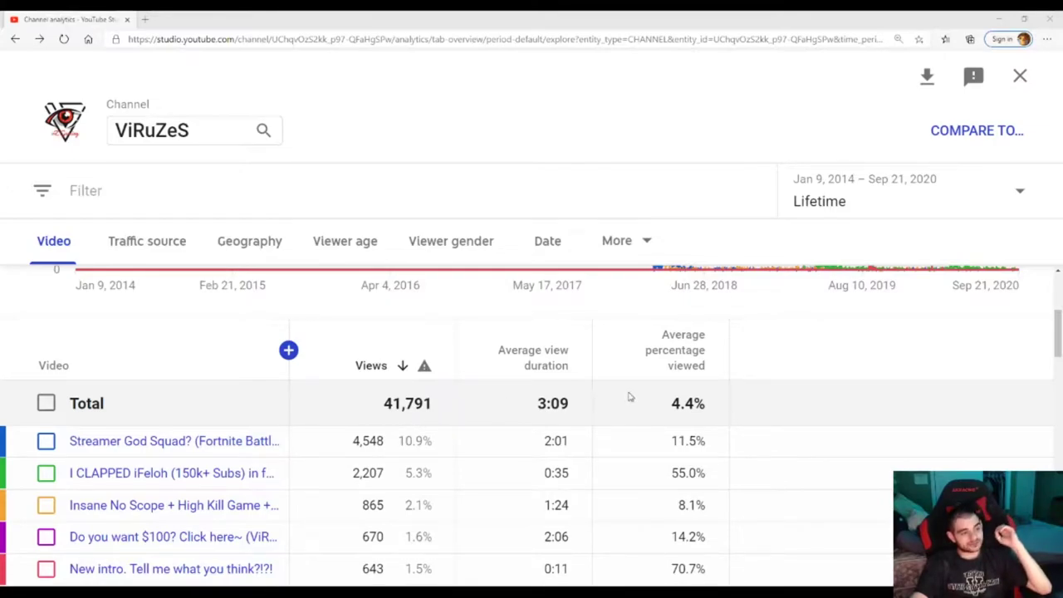
{"action": "mouse_move", "coordinate": [687, 353]}
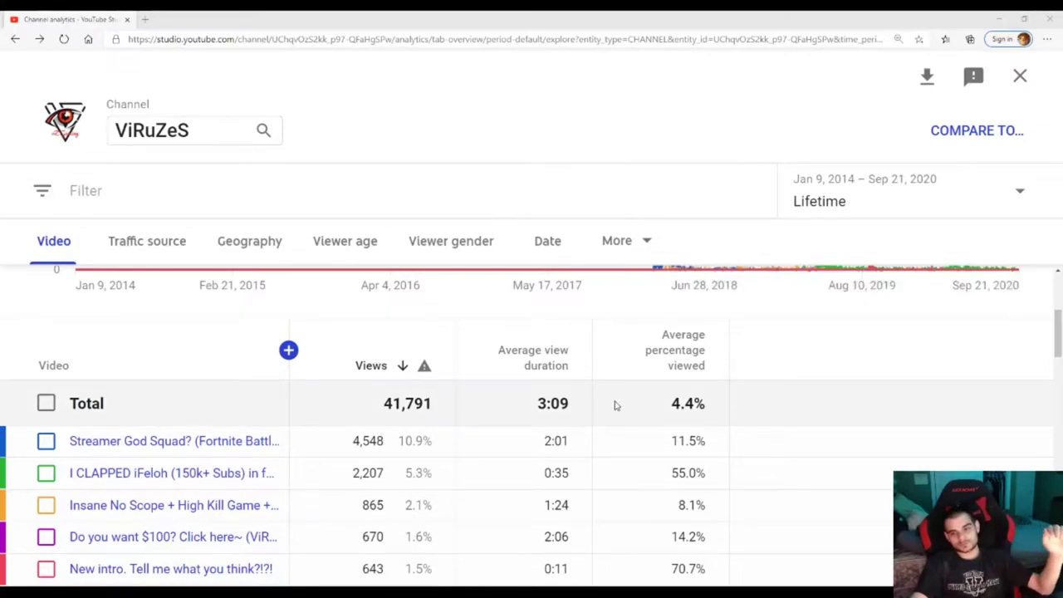
{"action": "mouse_move", "coordinate": [688, 371]}
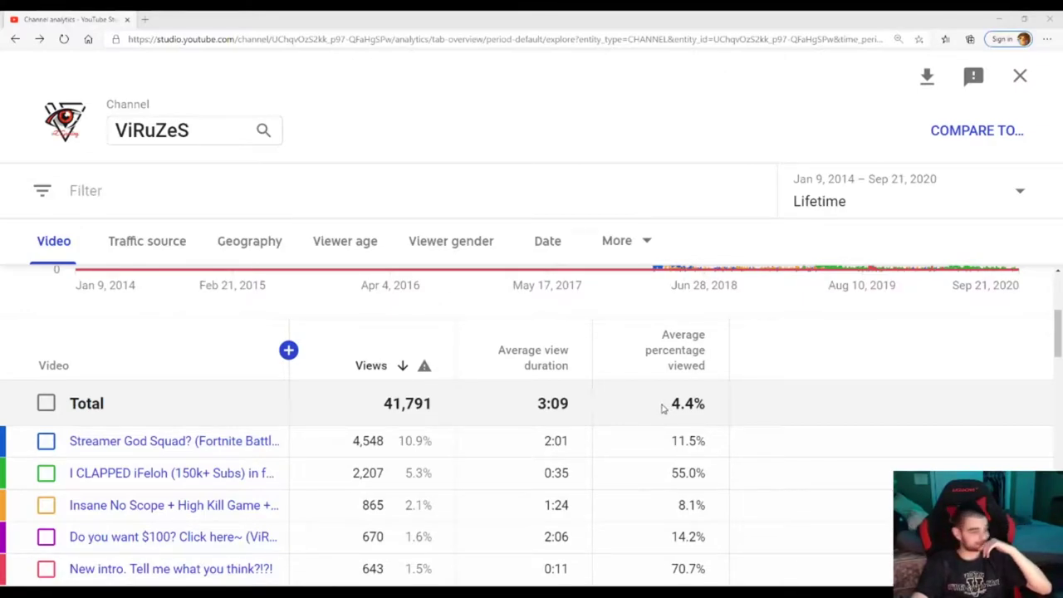
{"action": "scroll", "coordinate": [514, 452], "scroll_direction": "down", "scroll_amount": 1}
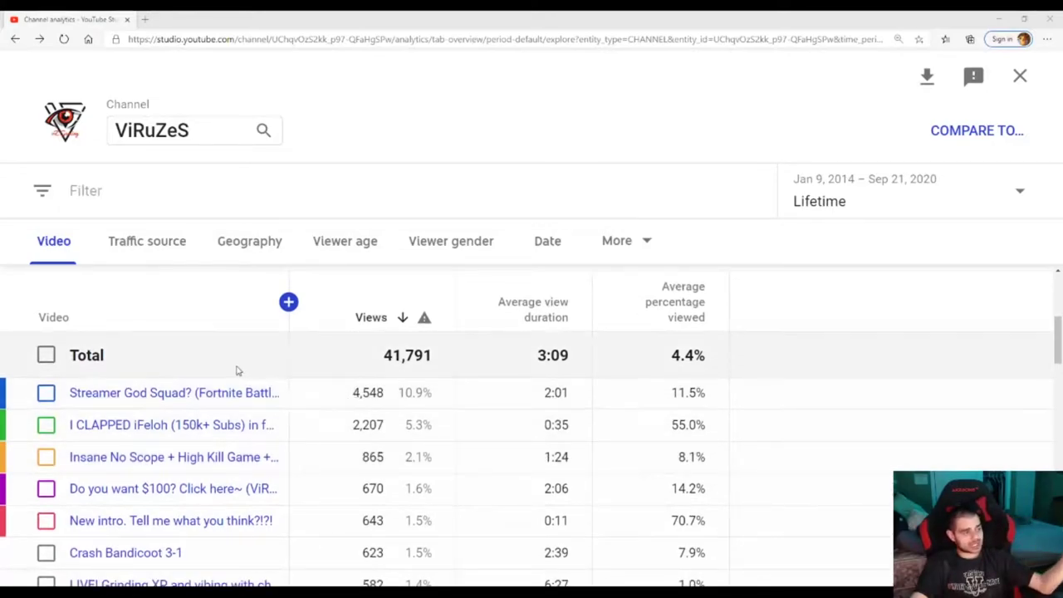
{"action": "mouse_move", "coordinate": [259, 395]}
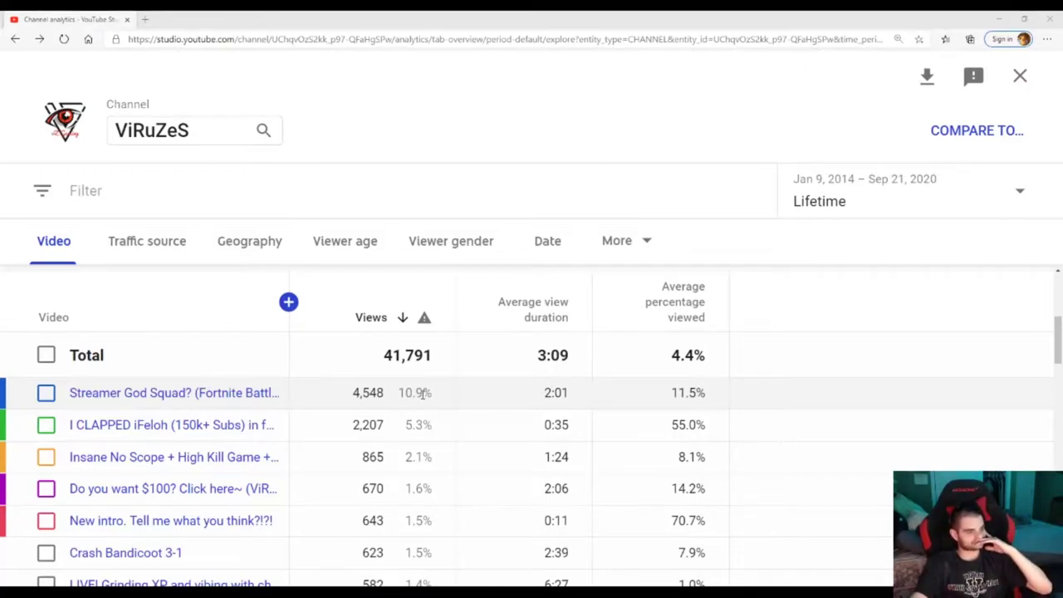
{"action": "scroll", "coordinate": [426, 392], "scroll_direction": "down", "scroll_amount": 1}
{"action": "scroll", "coordinate": [453, 379], "scroll_direction": "up", "scroll_amount": 2}
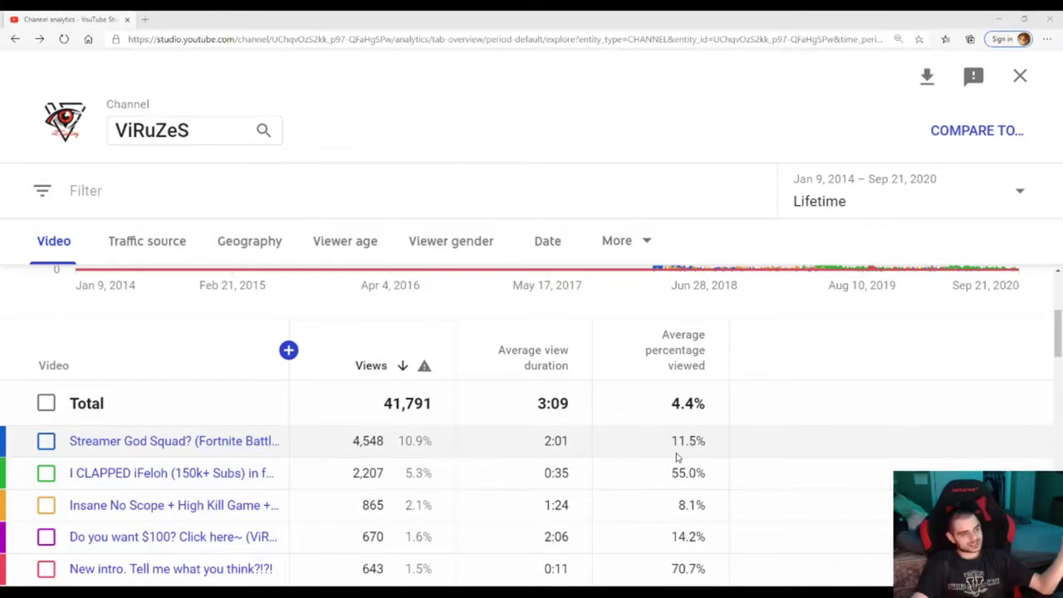
{"action": "scroll", "coordinate": [664, 449], "scroll_direction": "down", "scroll_amount": 1}
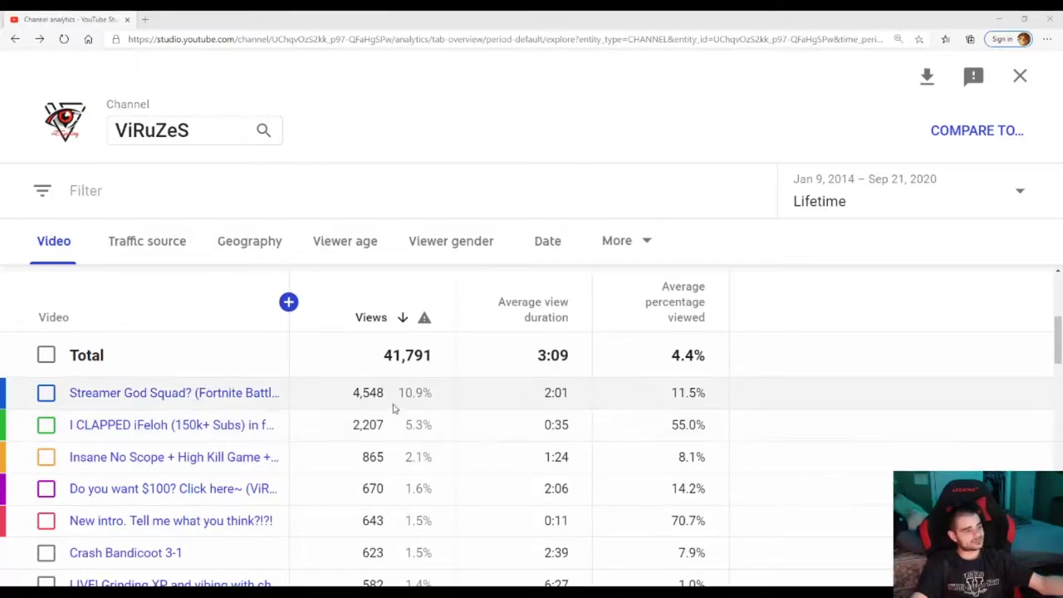
{"action": "mouse_move", "coordinate": [168, 426]}
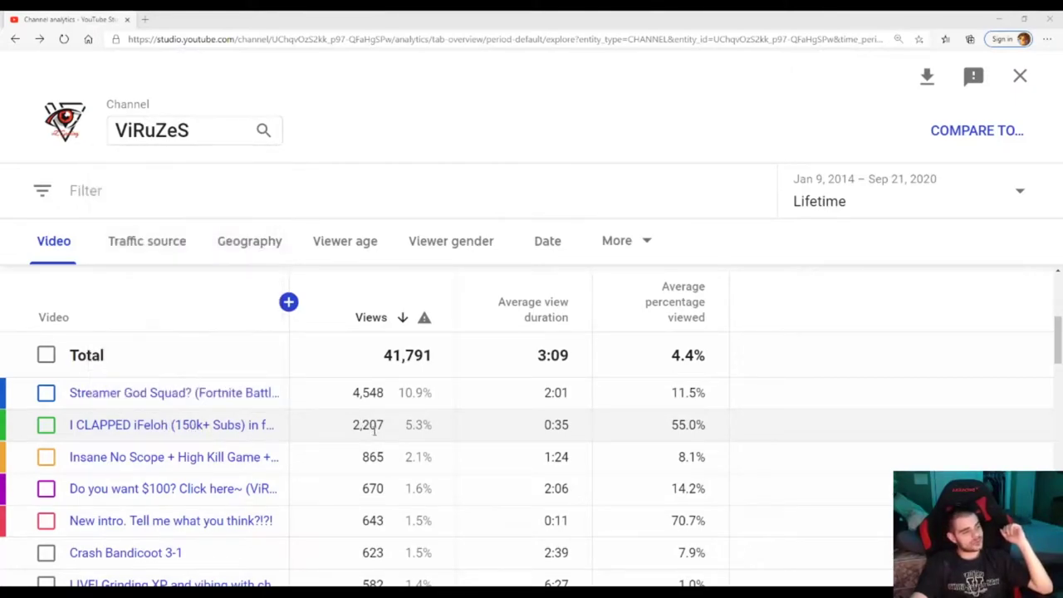
{"action": "mouse_move", "coordinate": [132, 434]}
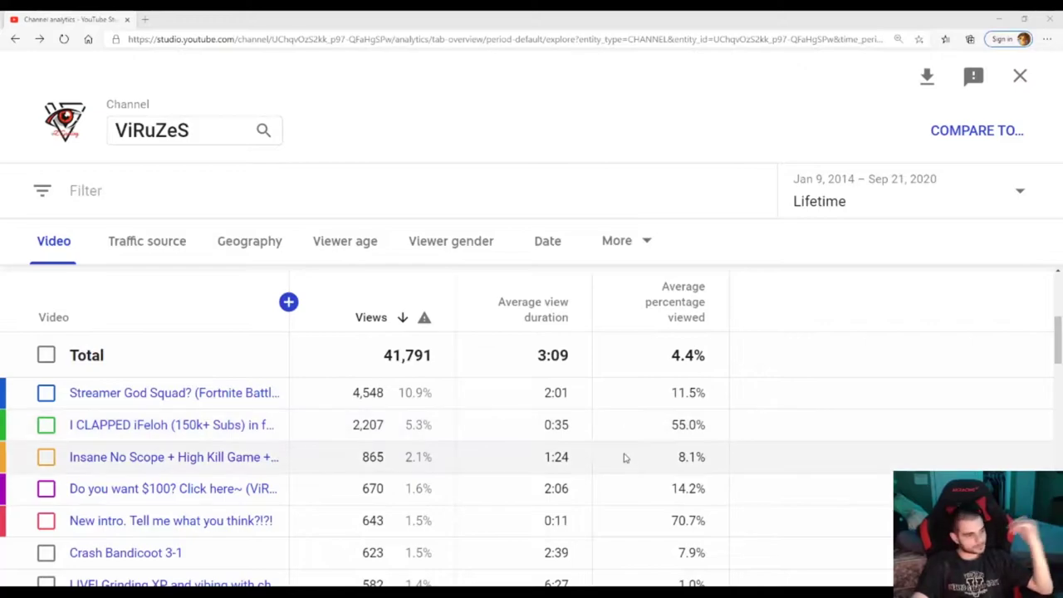
{"action": "scroll", "coordinate": [625, 458], "scroll_direction": "down", "scroll_amount": 1}
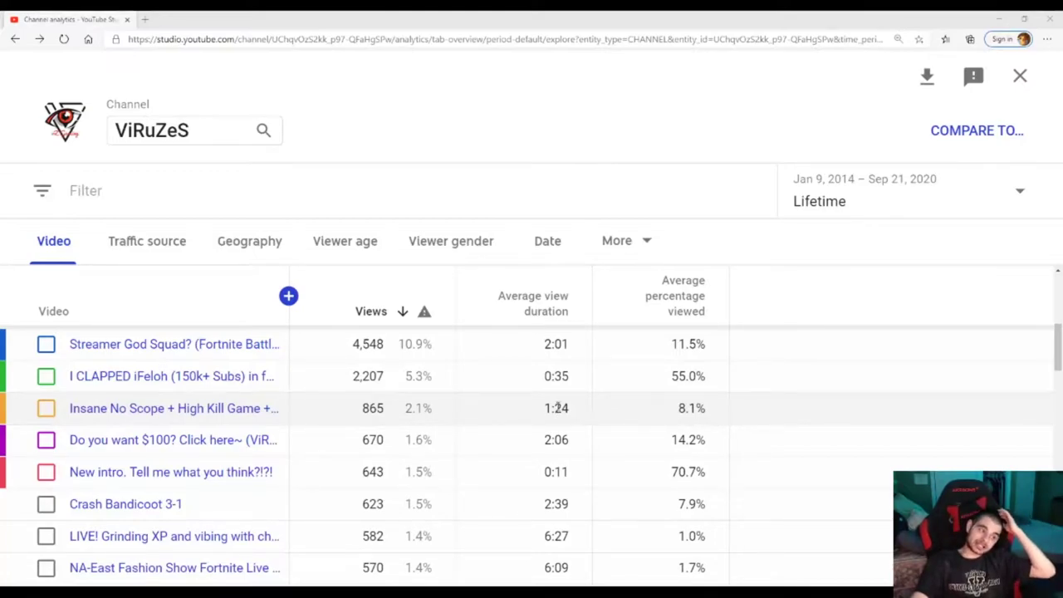
{"action": "scroll", "coordinate": [527, 422], "scroll_direction": "up", "scroll_amount": 2}
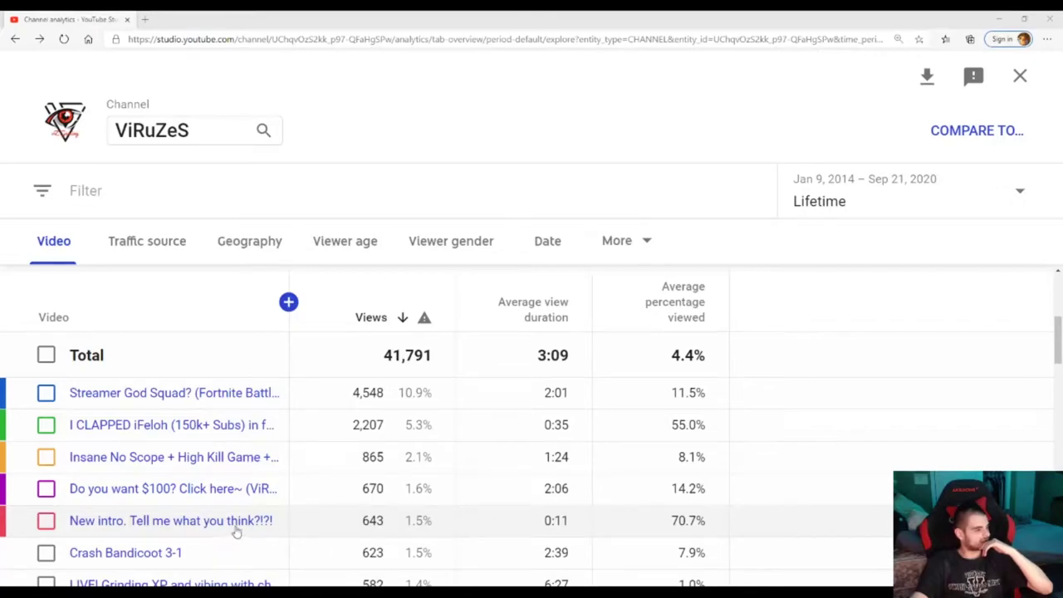
{"action": "mouse_move", "coordinate": [176, 529]}
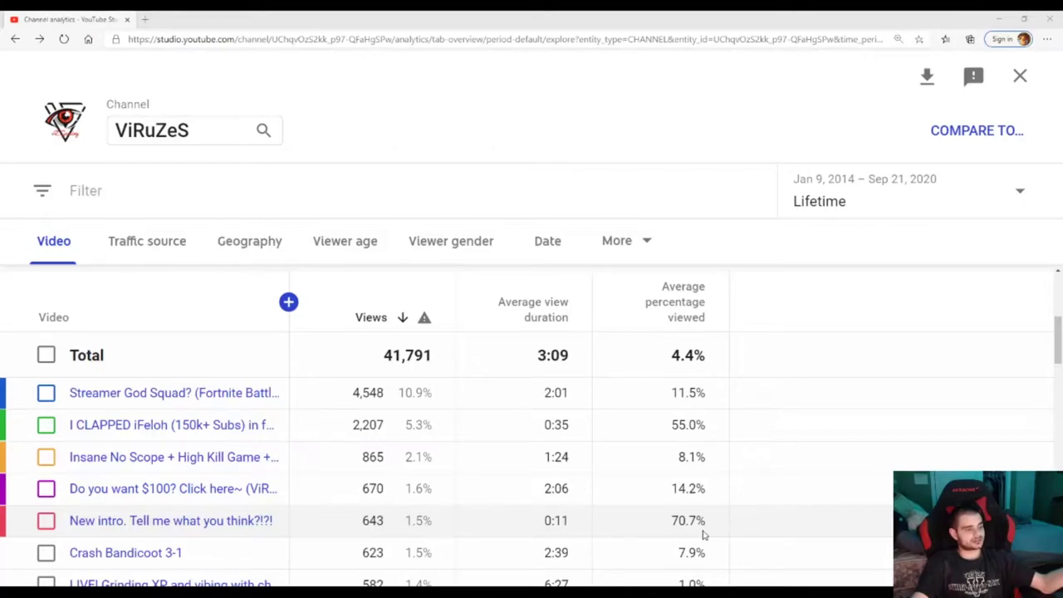
{"action": "scroll", "coordinate": [447, 531], "scroll_direction": "down", "scroll_amount": 1}
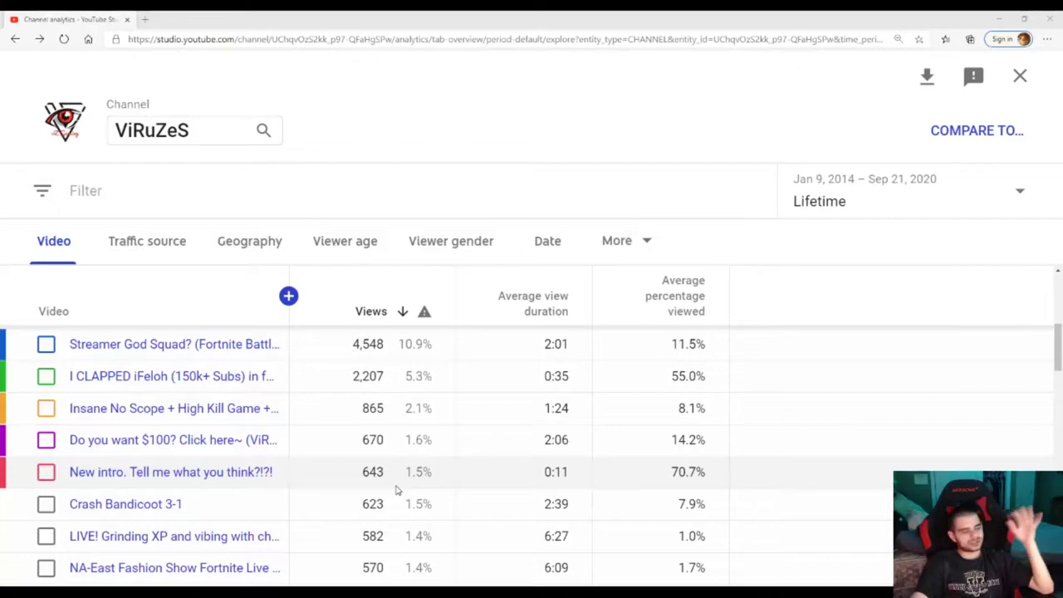
{"action": "scroll", "coordinate": [396, 490], "scroll_direction": "down", "scroll_amount": 1}
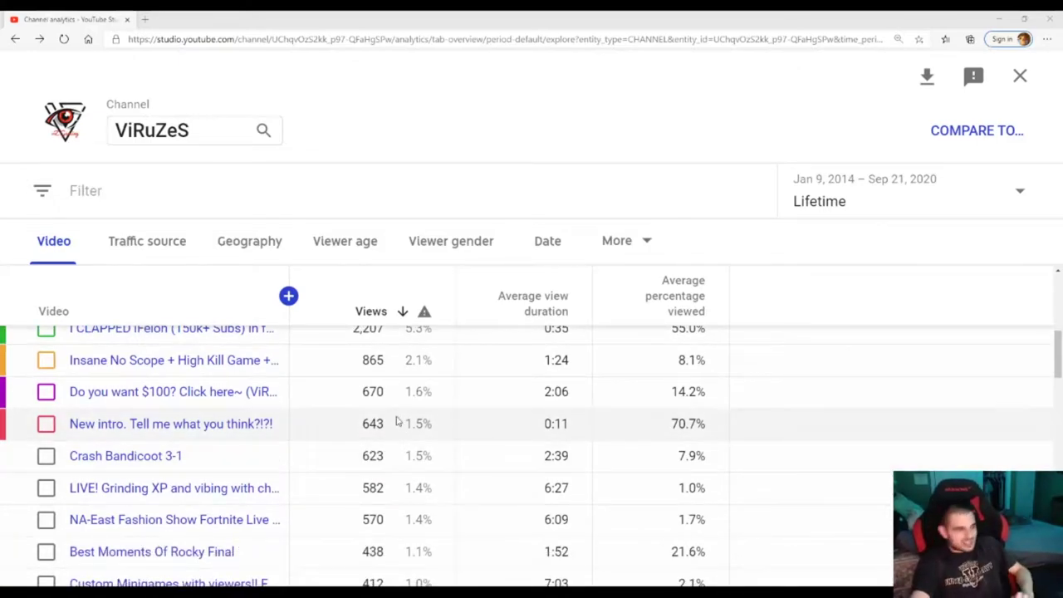
{"action": "scroll", "coordinate": [397, 420], "scroll_direction": "up", "scroll_amount": 3}
{"action": "scroll", "coordinate": [397, 419], "scroll_direction": "down", "scroll_amount": 5}
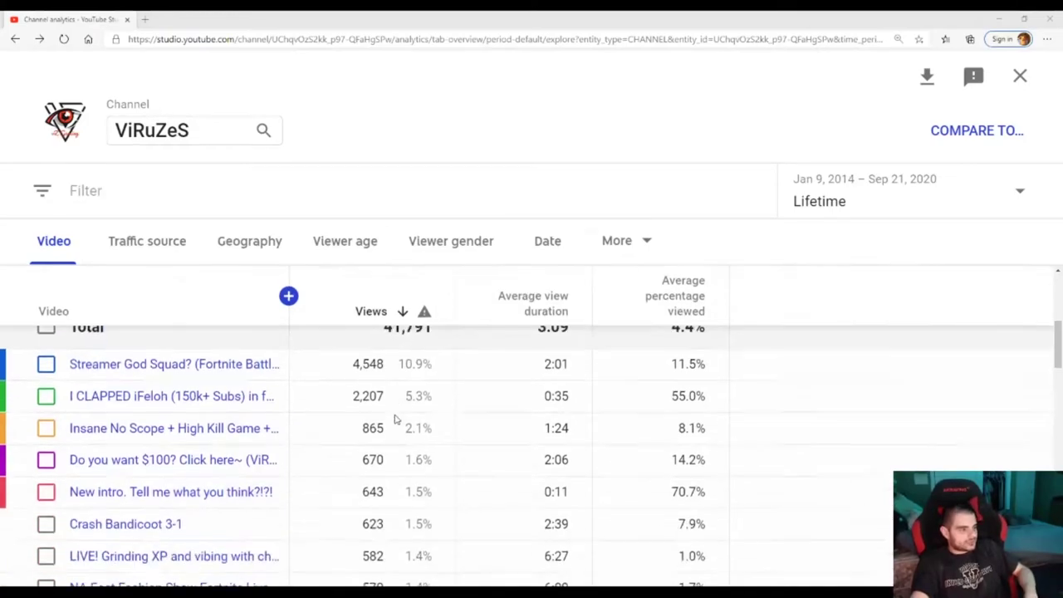
{"action": "scroll", "coordinate": [395, 421], "scroll_direction": "down", "scroll_amount": 3}
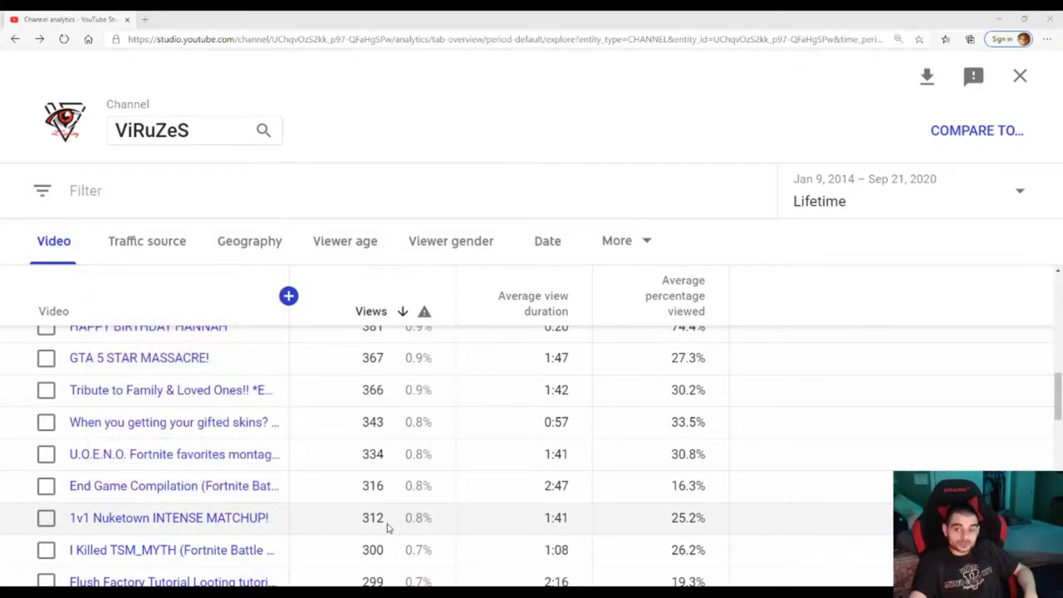
{"action": "scroll", "coordinate": [386, 527], "scroll_direction": "down", "scroll_amount": 1}
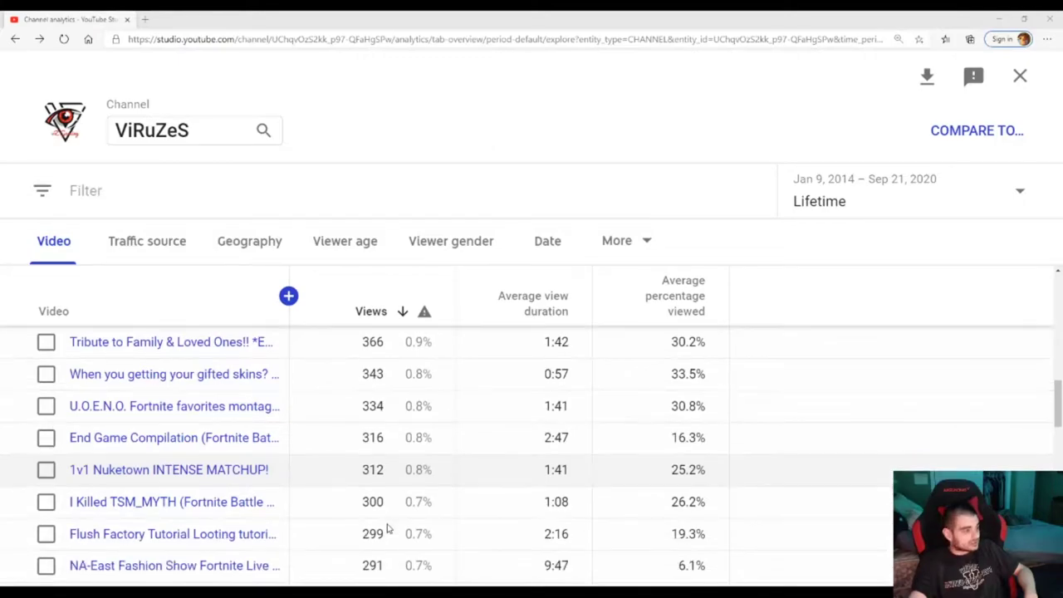
{"action": "mouse_move", "coordinate": [203, 541]}
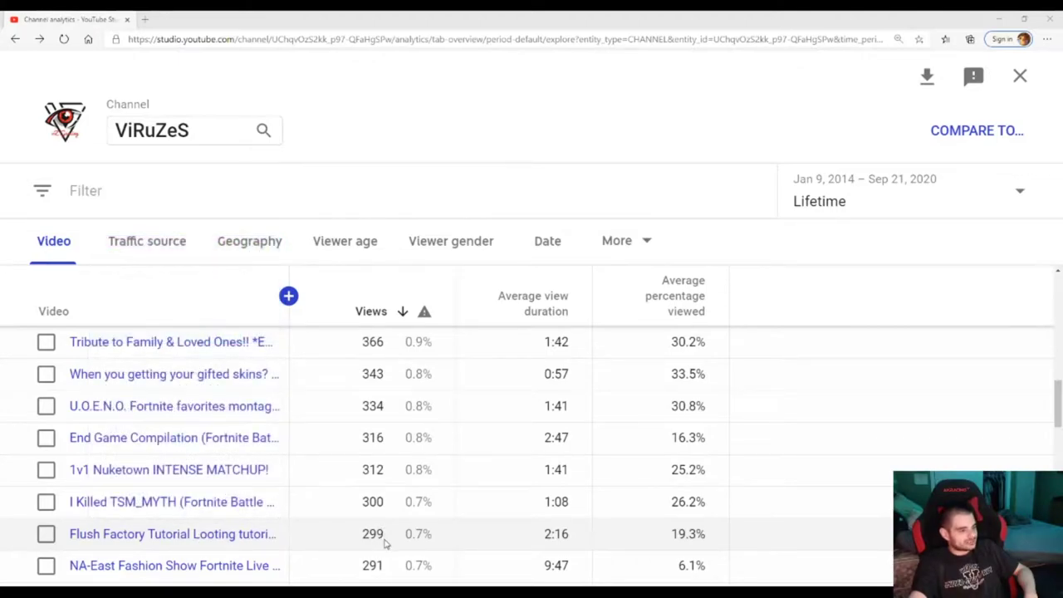
{"action": "scroll", "coordinate": [384, 542], "scroll_direction": "down", "scroll_amount": 2}
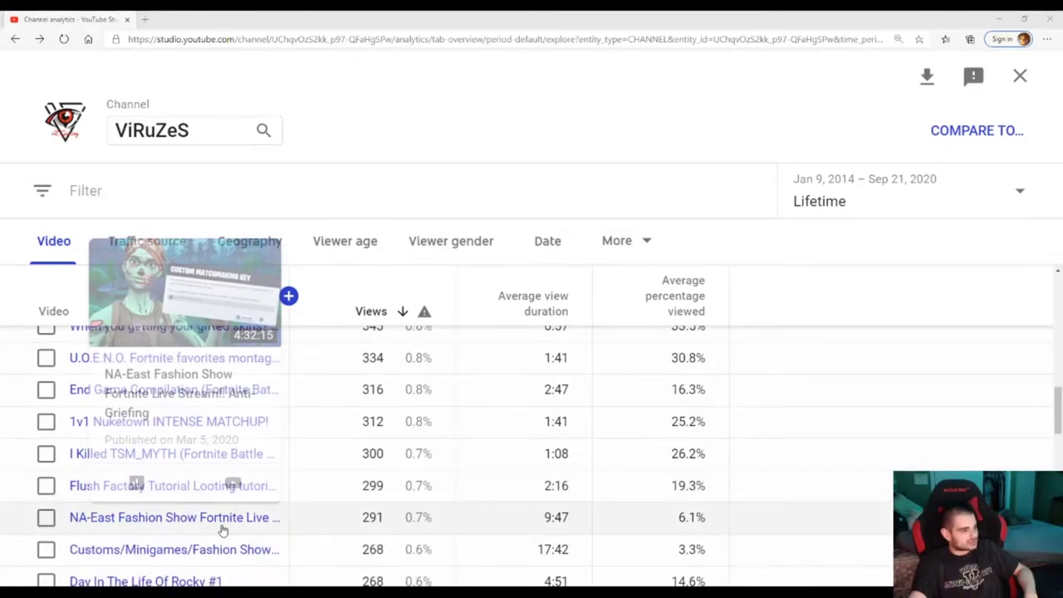
{"action": "scroll", "coordinate": [356, 484], "scroll_direction": "up", "scroll_amount": 1}
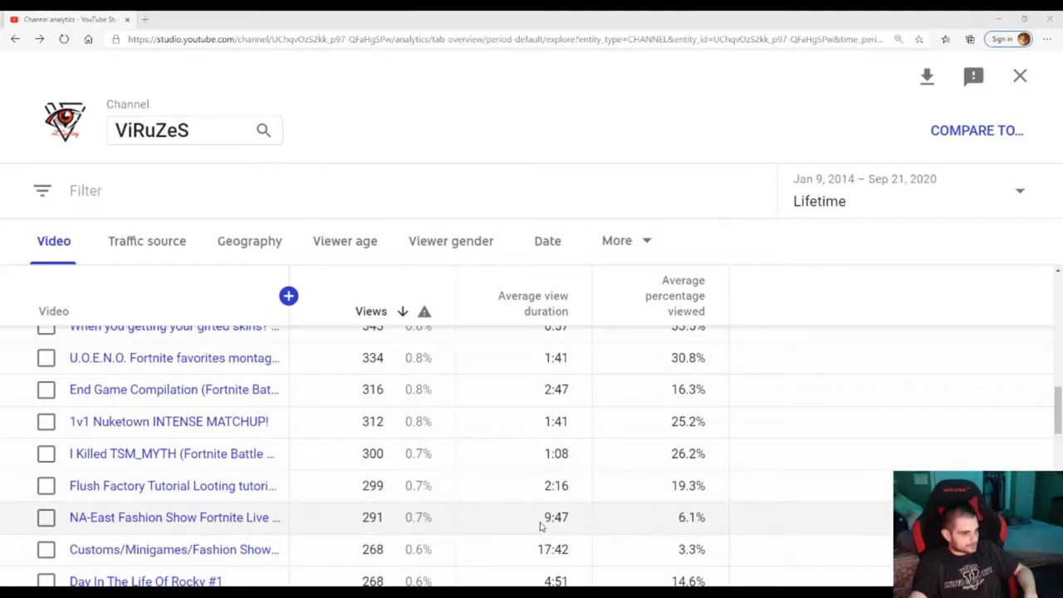
{"action": "scroll", "coordinate": [261, 531], "scroll_direction": "down", "scroll_amount": 2}
{"action": "mouse_move", "coordinate": [175, 496]}
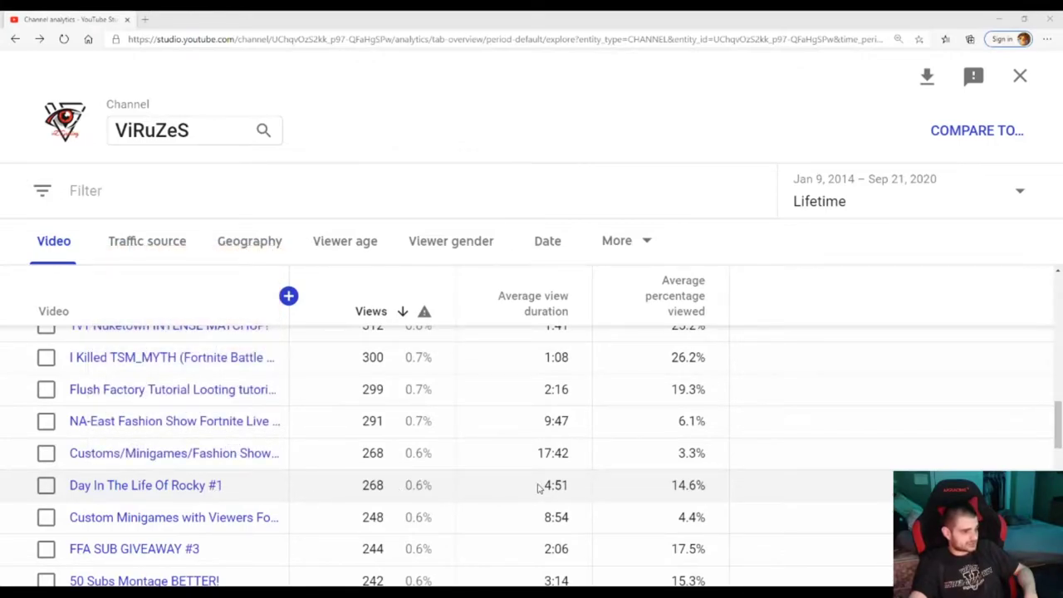
{"action": "scroll", "coordinate": [538, 488], "scroll_direction": "down", "scroll_amount": 1}
{"action": "scroll", "coordinate": [277, 517], "scroll_direction": "down", "scroll_amount": 2}
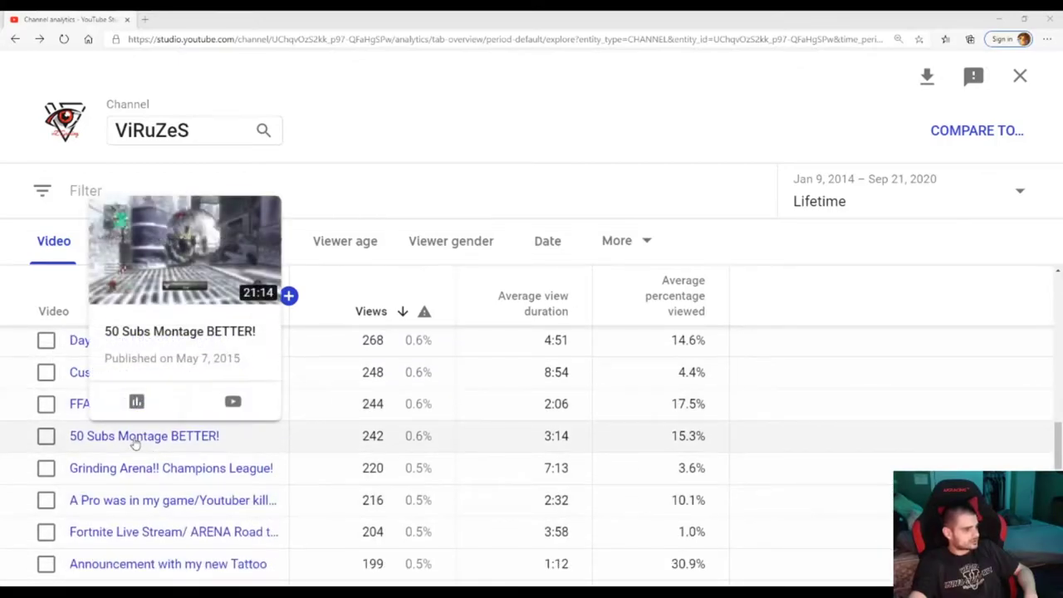
{"action": "mouse_move", "coordinate": [160, 467]}
{"action": "scroll", "coordinate": [161, 467], "scroll_direction": "down", "scroll_amount": 1}
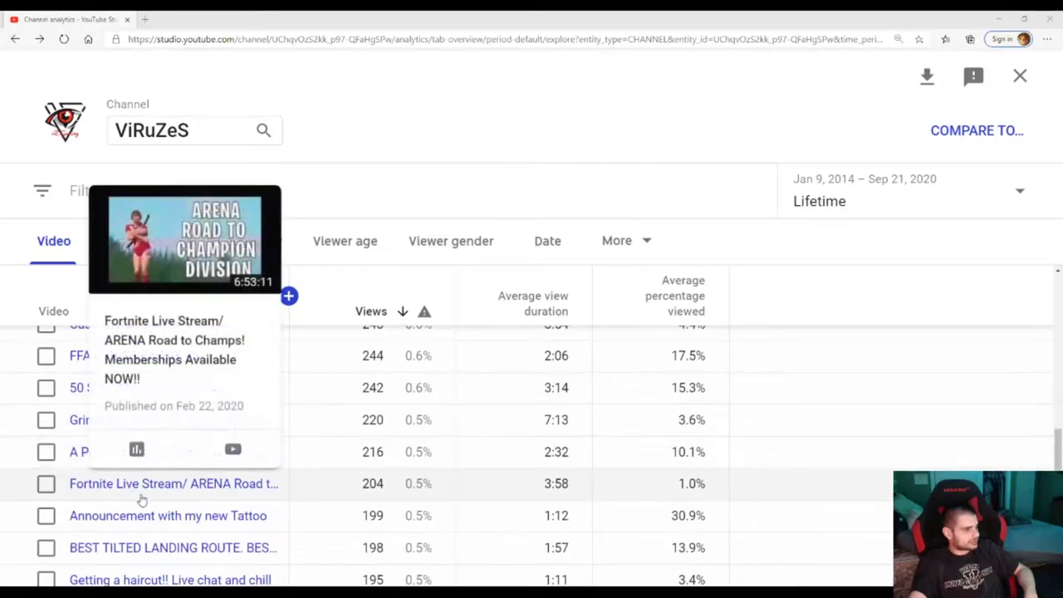
{"action": "scroll", "coordinate": [163, 526], "scroll_direction": "down", "scroll_amount": 2}
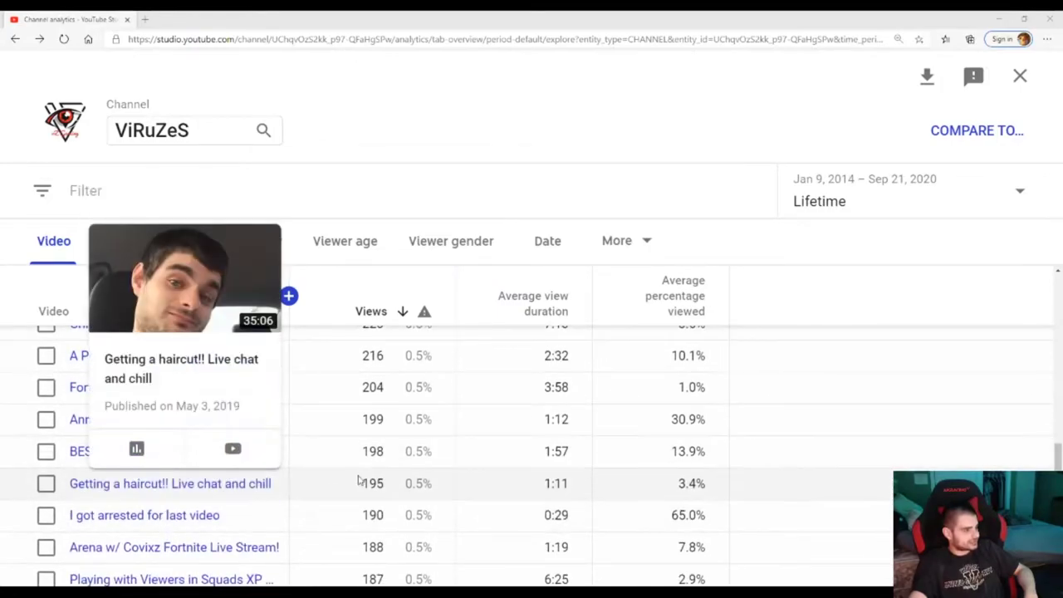
{"action": "scroll", "coordinate": [303, 483], "scroll_direction": "down", "scroll_amount": 3}
{"action": "scroll", "coordinate": [294, 483], "scroll_direction": "down", "scroll_amount": 6}
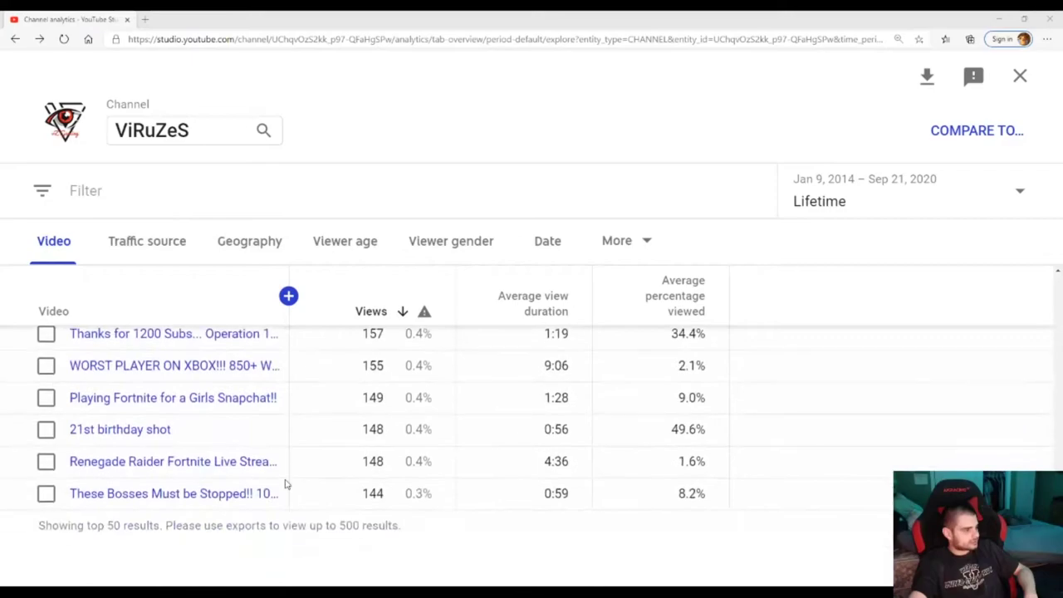
{"action": "mouse_move", "coordinate": [129, 498]}
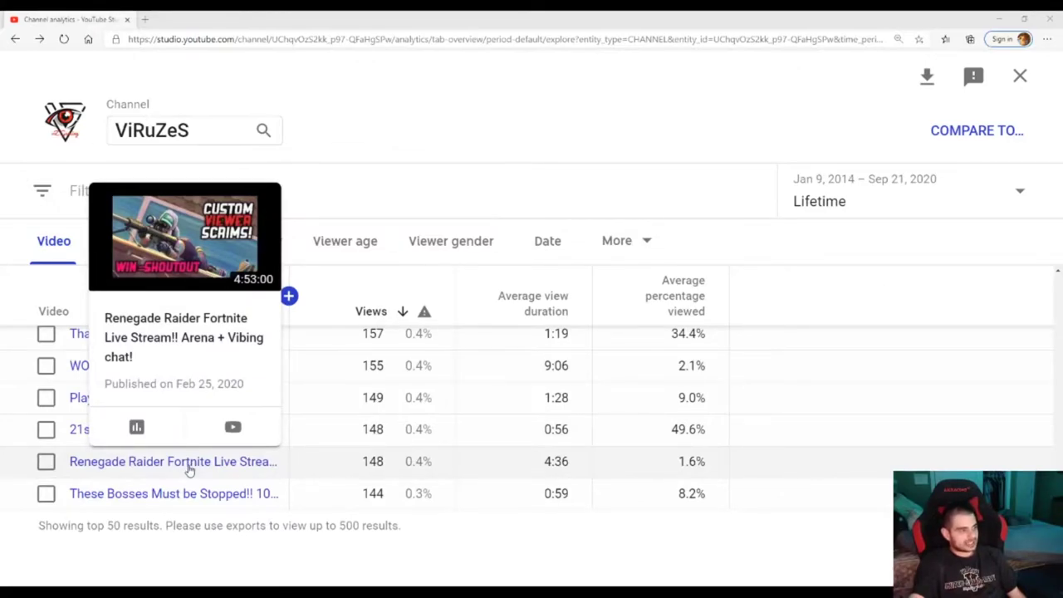
Return to the top of the lifetime per-video report and bring up the Lifetime date-range choices
{"action": "scroll", "coordinate": [230, 487], "scroll_direction": "up", "scroll_amount": 5}
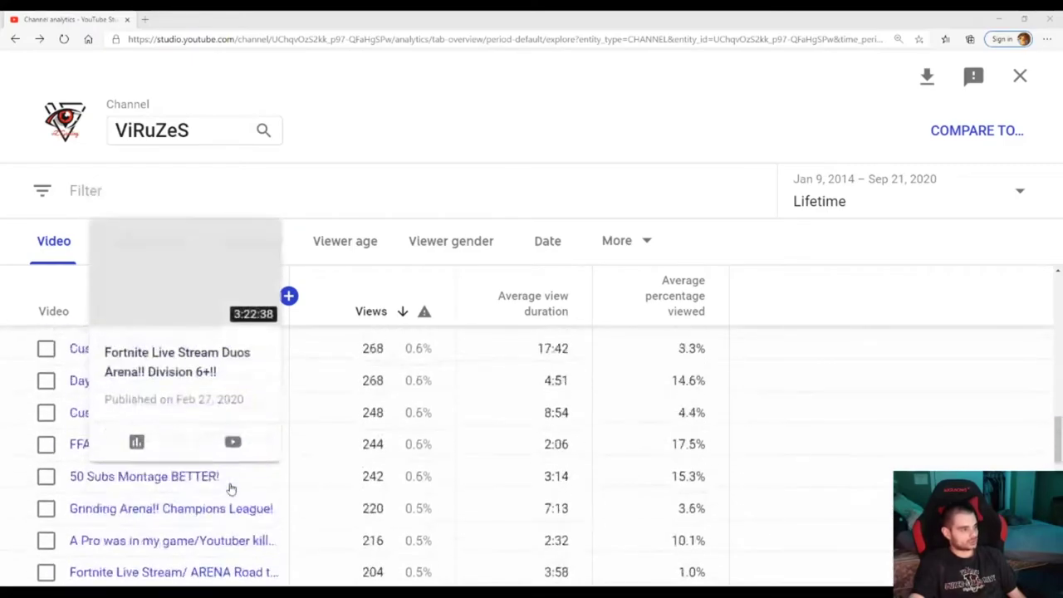
{"action": "scroll", "coordinate": [230, 489], "scroll_direction": "up", "scroll_amount": 10}
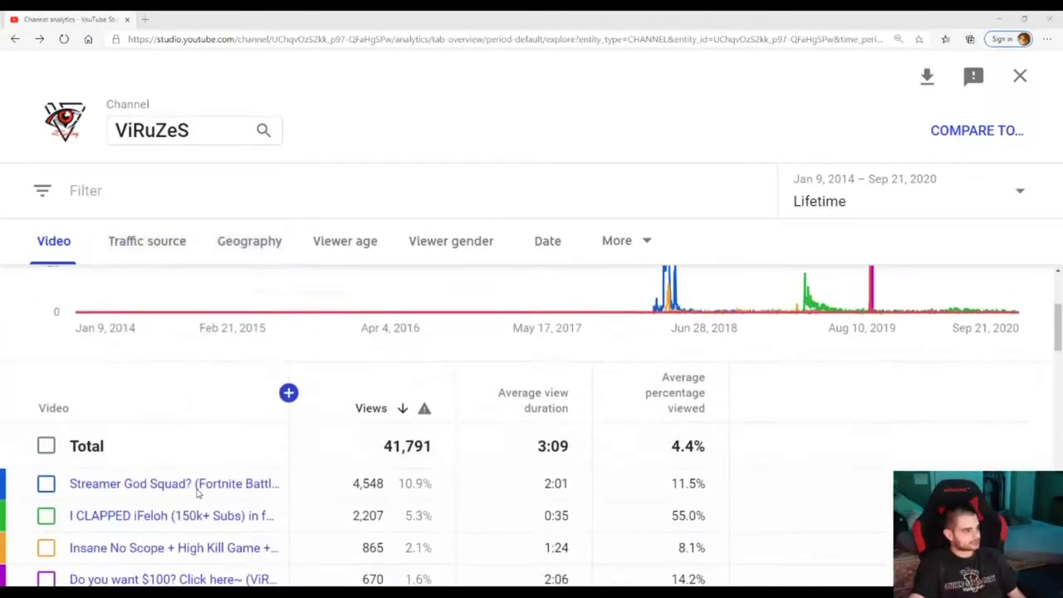
{"action": "scroll", "coordinate": [198, 494], "scroll_direction": "down", "scroll_amount": 1}
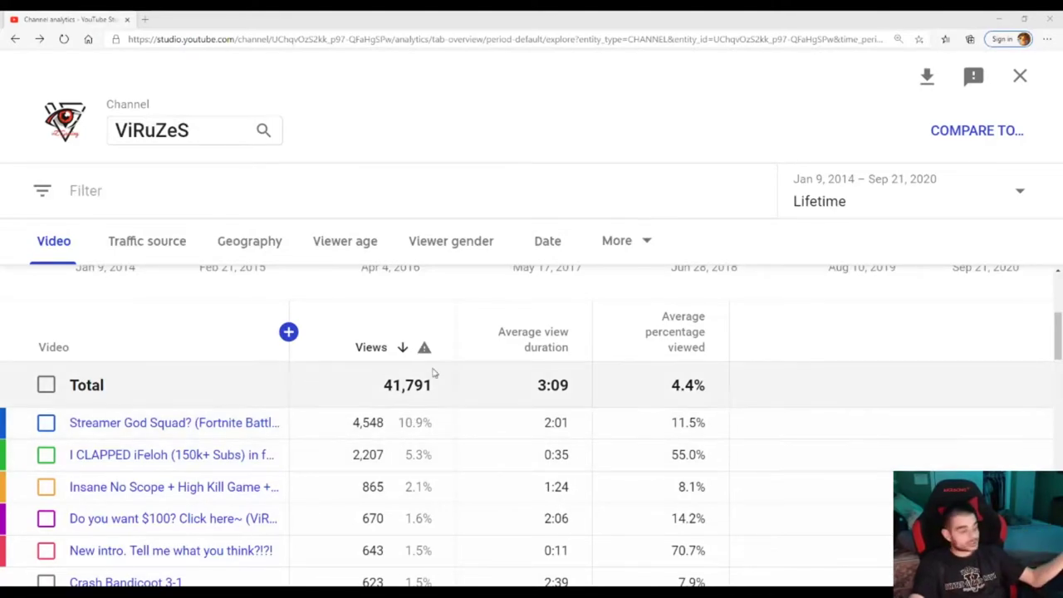
{"action": "scroll", "coordinate": [357, 398], "scroll_direction": "down", "scroll_amount": 2}
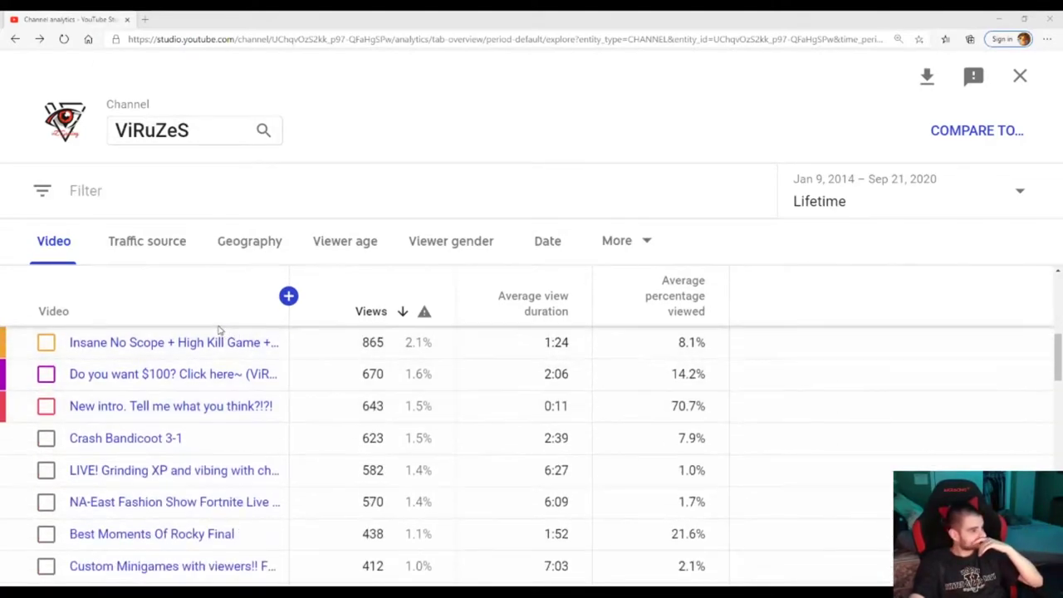
{"action": "scroll", "coordinate": [256, 373], "scroll_direction": "down", "scroll_amount": 3}
{"action": "scroll", "coordinate": [259, 380], "scroll_direction": "up", "scroll_amount": 3}
{"action": "scroll", "coordinate": [274, 381], "scroll_direction": "up", "scroll_amount": 3}
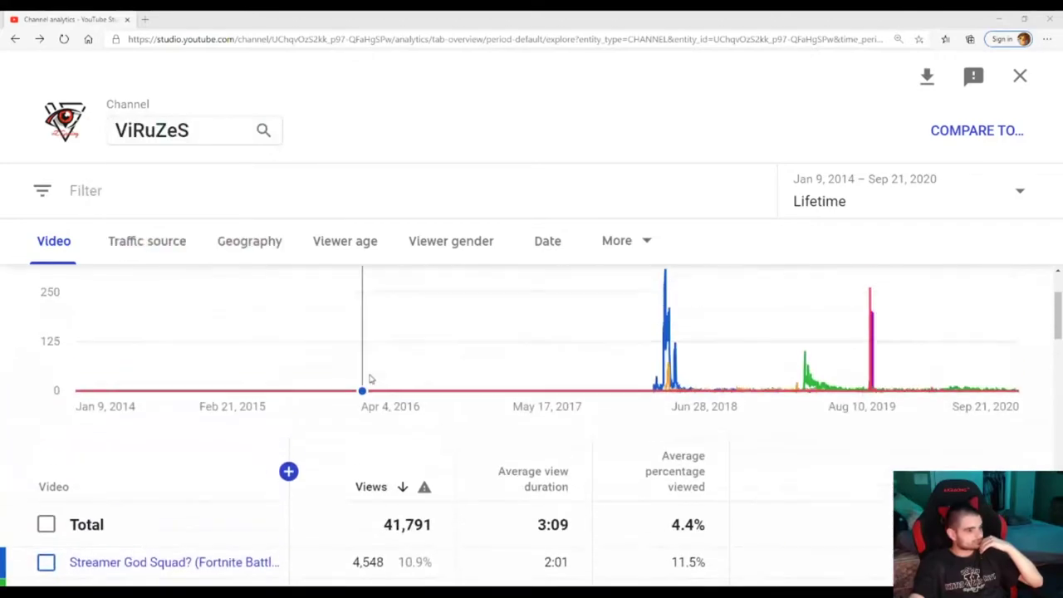
{"action": "left_click", "coordinate": [889, 197]}
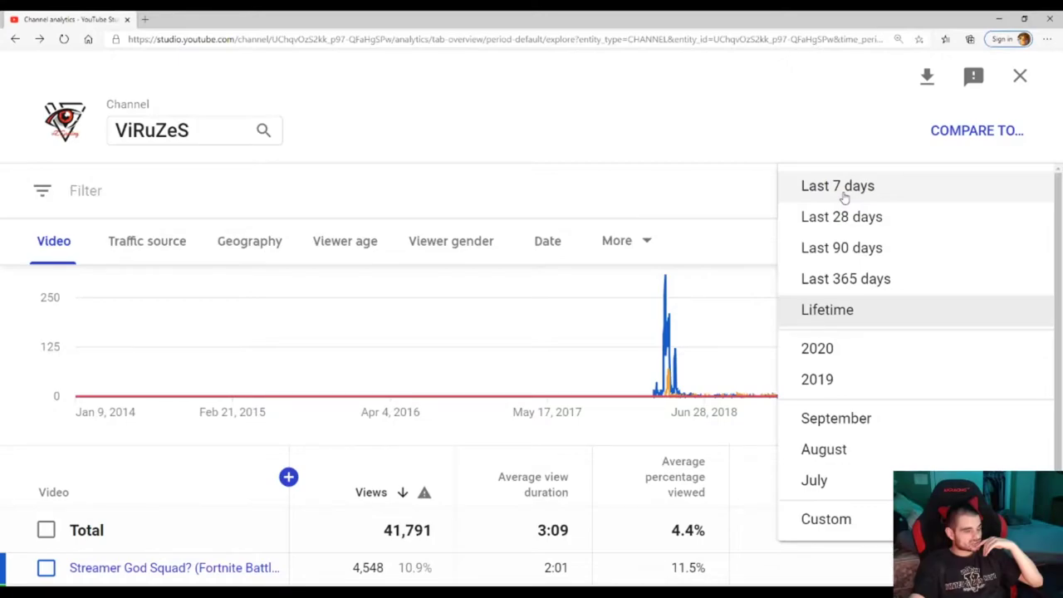
Limit the per-video report to Last 28 days (Aug 25 – Sep 21, 2020) and preview video titles
{"action": "left_click", "coordinate": [833, 221]}
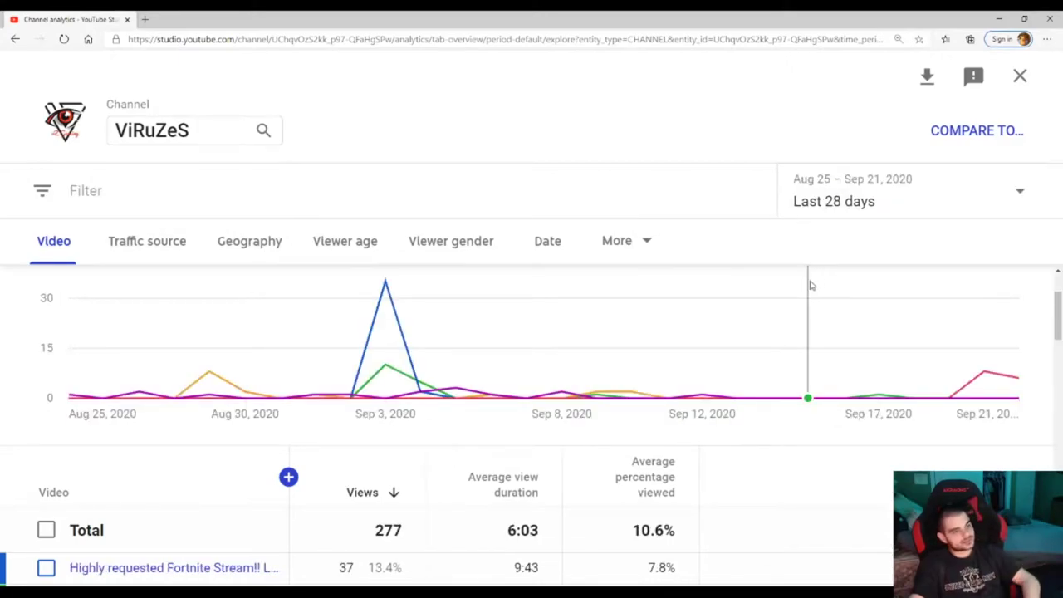
{"action": "scroll", "coordinate": [648, 398], "scroll_direction": "down", "scroll_amount": 1}
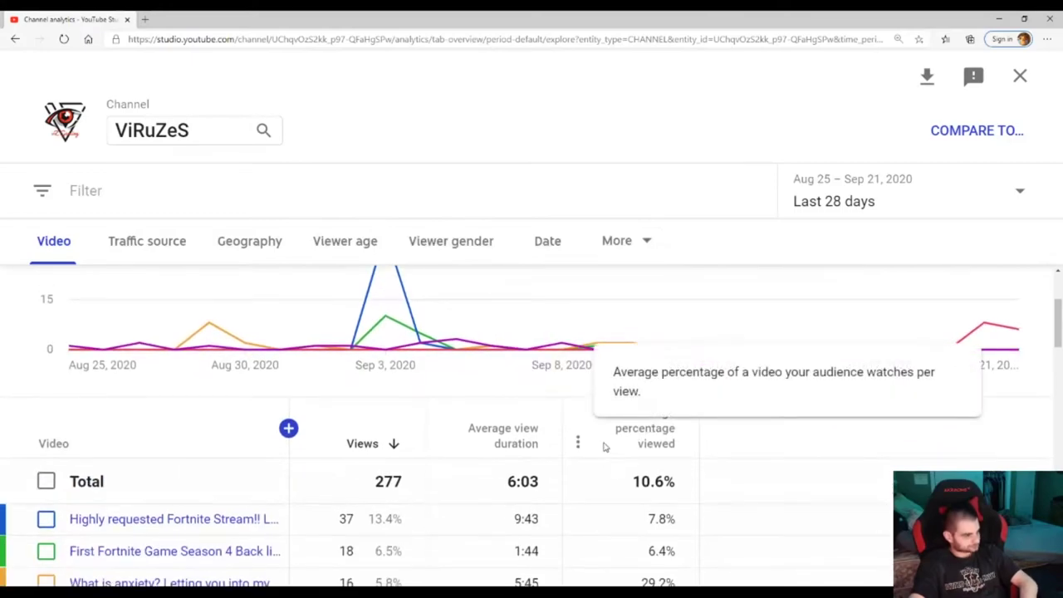
{"action": "scroll", "coordinate": [347, 520], "scroll_direction": "down", "scroll_amount": 1}
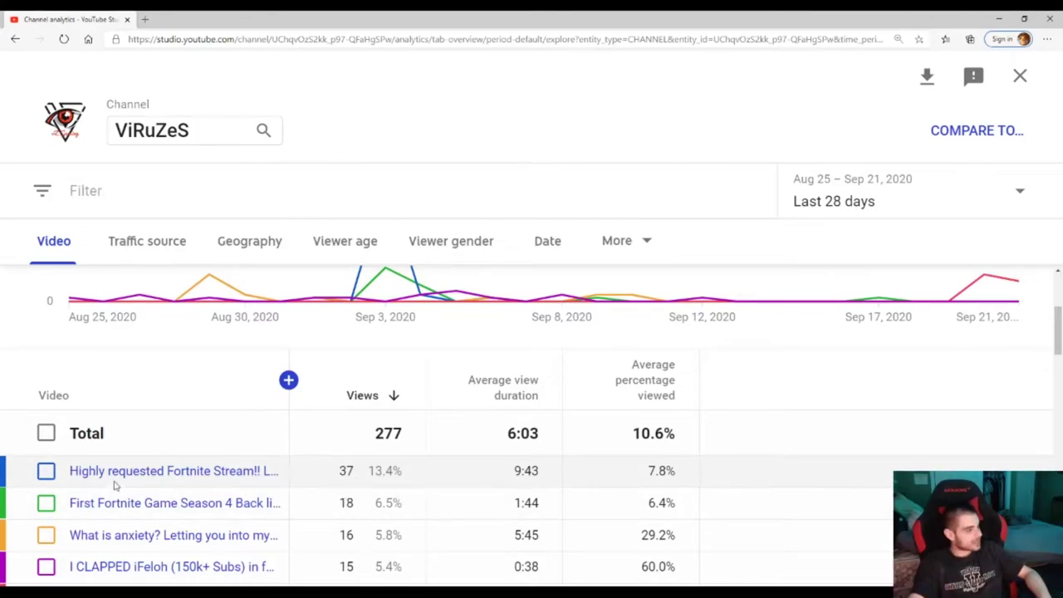
{"action": "mouse_move", "coordinate": [123, 475]}
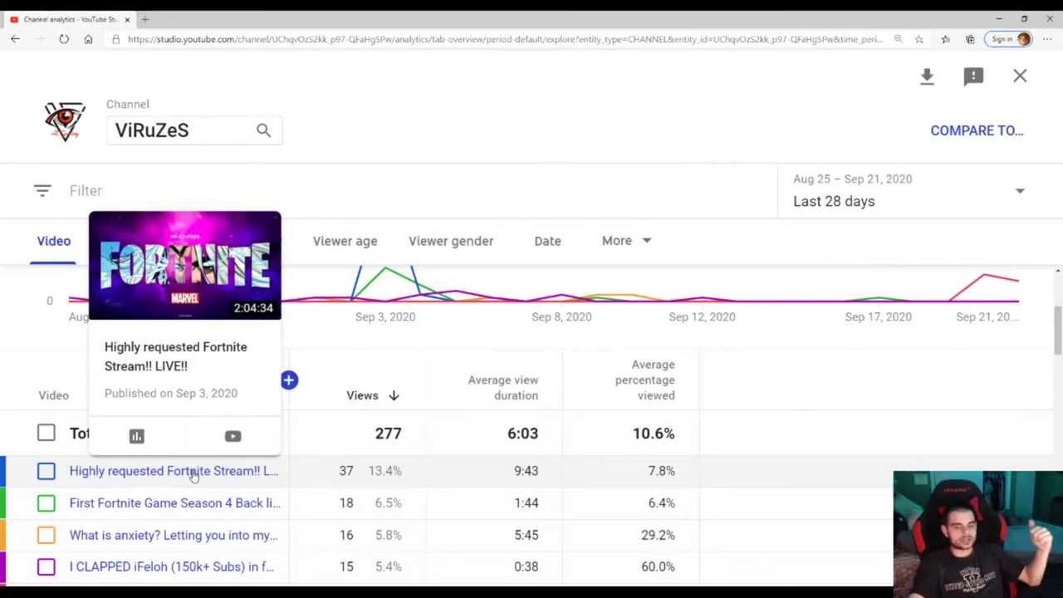
{"action": "mouse_move", "coordinate": [203, 503]}
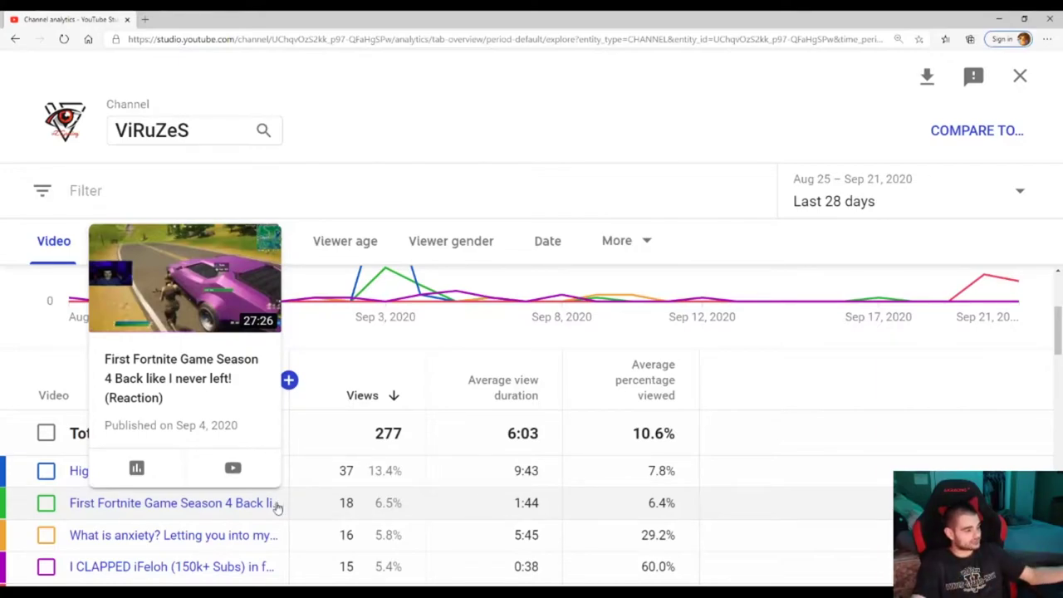
{"action": "mouse_move", "coordinate": [218, 572]}
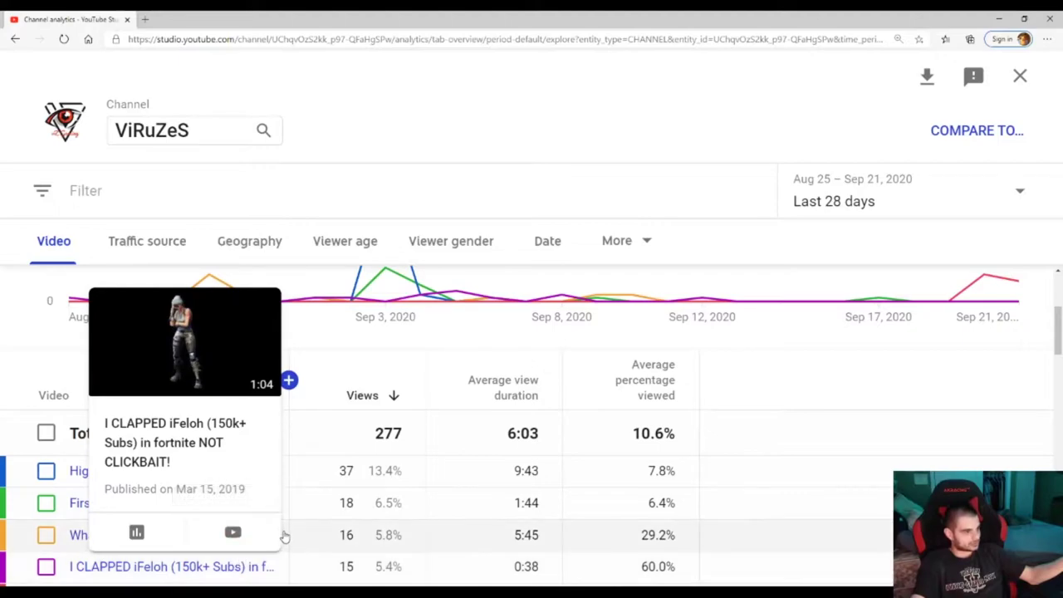
{"action": "scroll", "coordinate": [290, 548], "scroll_direction": "down", "scroll_amount": 2}
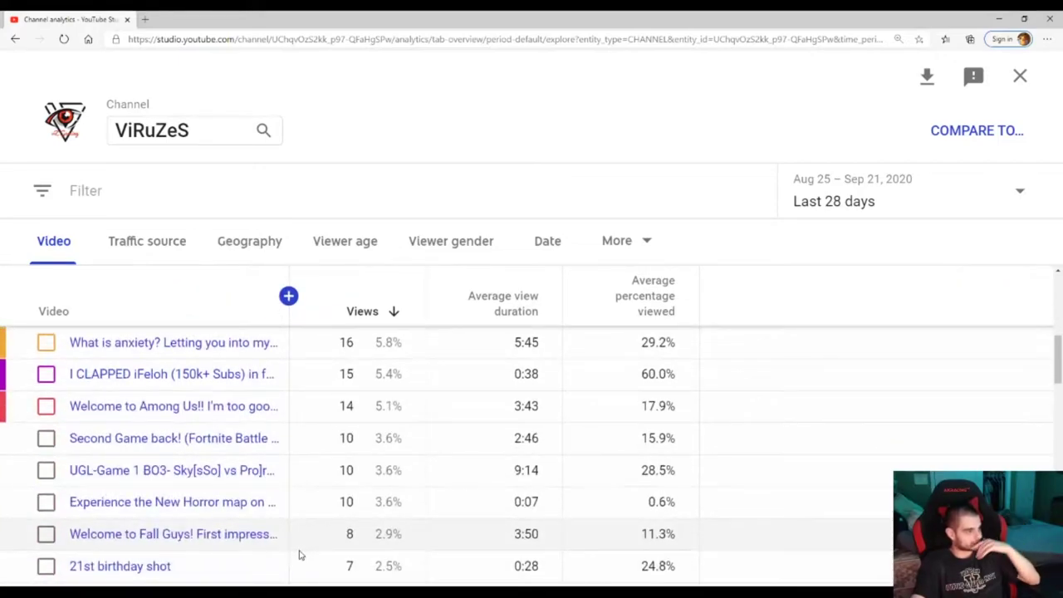
{"action": "scroll", "coordinate": [295, 554], "scroll_direction": "down", "scroll_amount": 1}
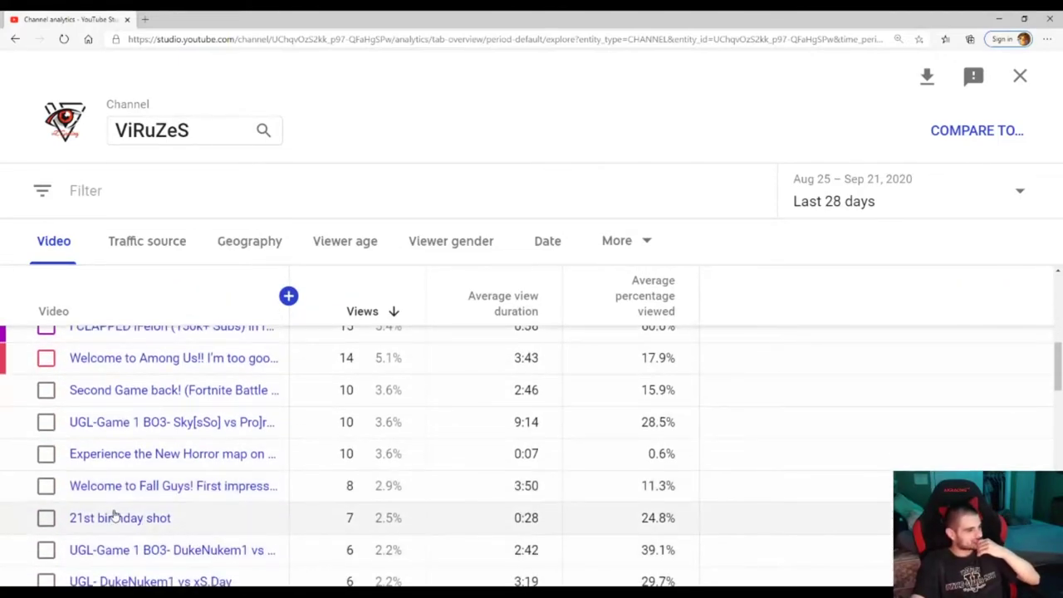
{"action": "mouse_move", "coordinate": [115, 519]}
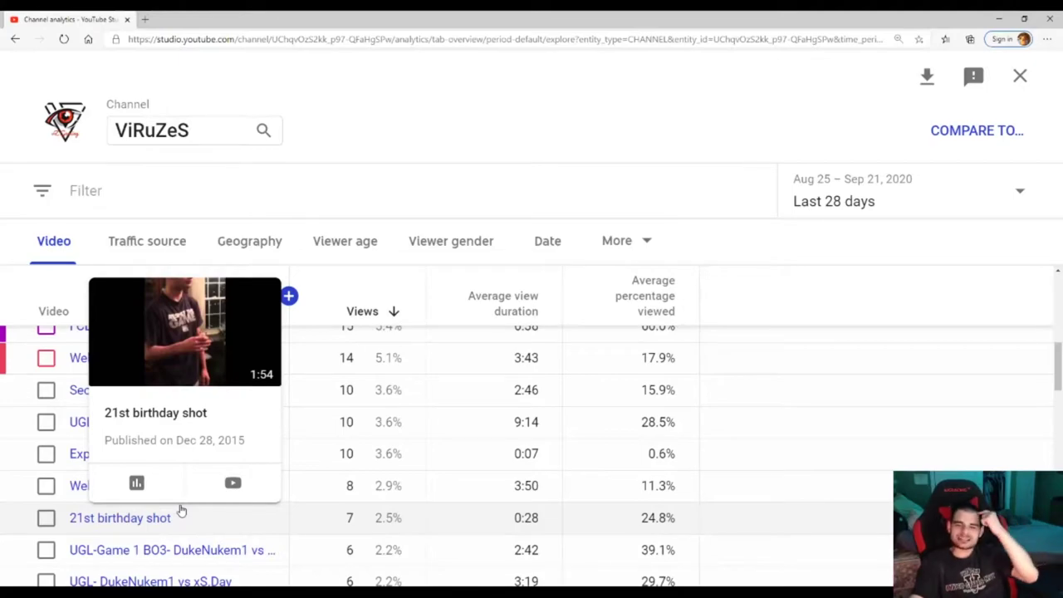
{"action": "scroll", "coordinate": [166, 514], "scroll_direction": "down", "scroll_amount": 1}
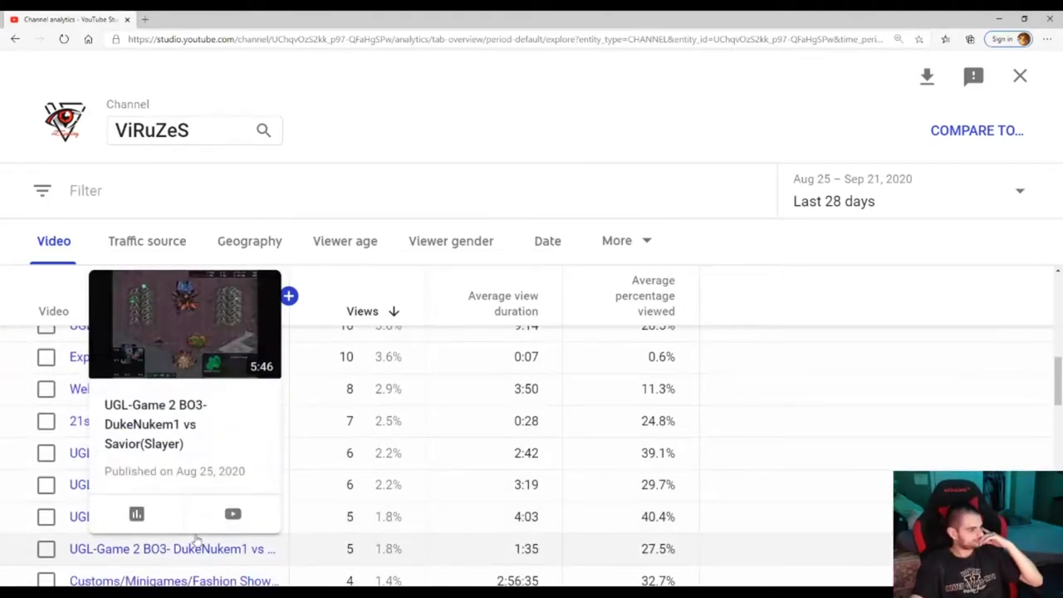
{"action": "scroll", "coordinate": [249, 539], "scroll_direction": "down", "scroll_amount": 2}
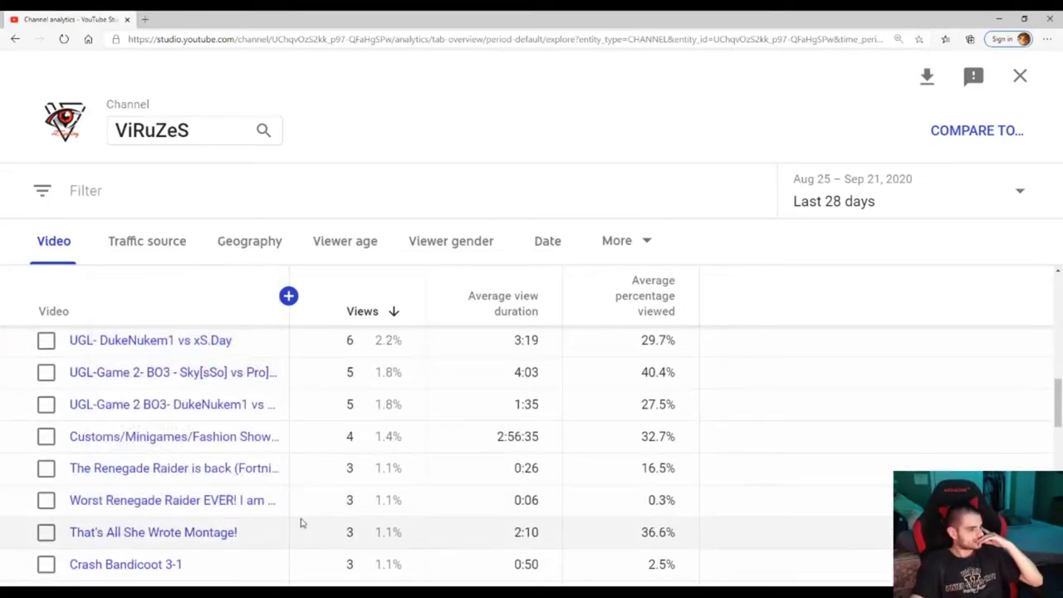
{"action": "scroll", "coordinate": [299, 523], "scroll_direction": "down", "scroll_amount": 2}
{"action": "scroll", "coordinate": [295, 524], "scroll_direction": "up", "scroll_amount": 2}
{"action": "scroll", "coordinate": [292, 523], "scroll_direction": "down", "scroll_amount": 3}
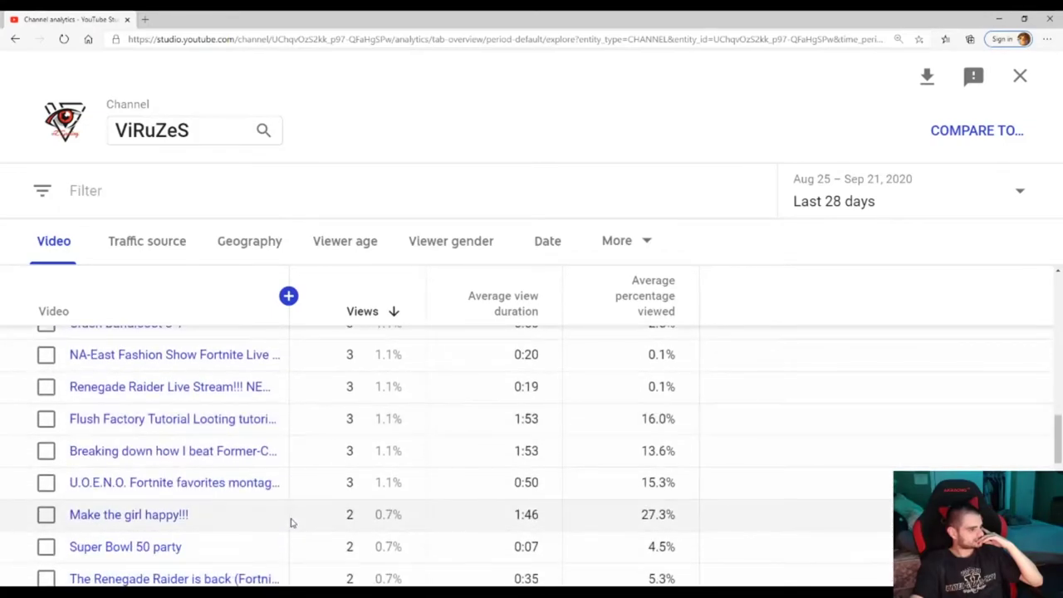
{"action": "scroll", "coordinate": [289, 522], "scroll_direction": "down", "scroll_amount": 2}
{"action": "scroll", "coordinate": [282, 519], "scroll_direction": "down", "scroll_amount": 1}
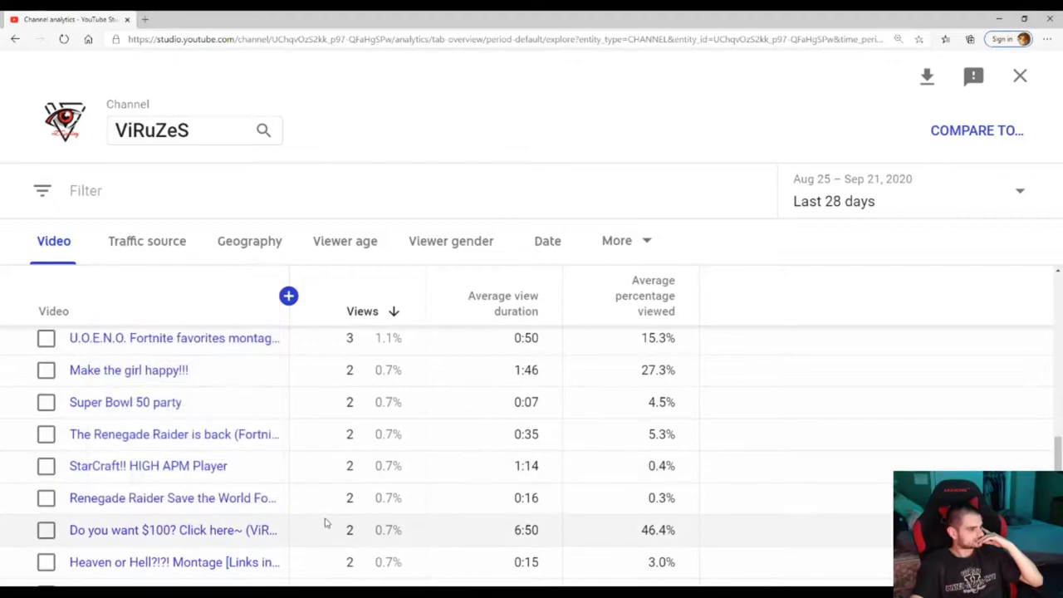
{"action": "scroll", "coordinate": [324, 521], "scroll_direction": "down", "scroll_amount": 5}
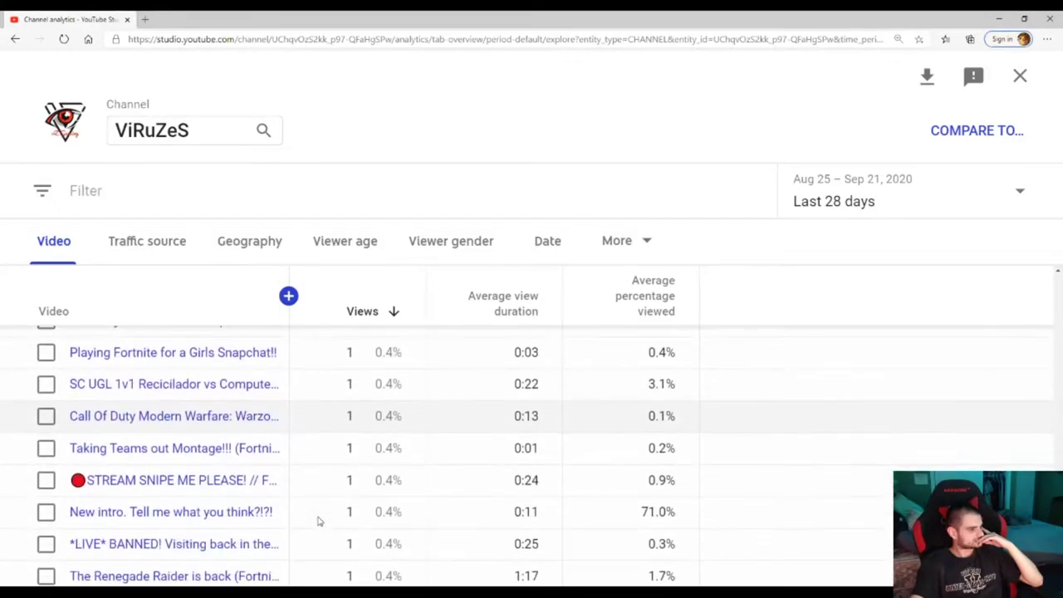
{"action": "scroll", "coordinate": [316, 521], "scroll_direction": "down", "scroll_amount": 4}
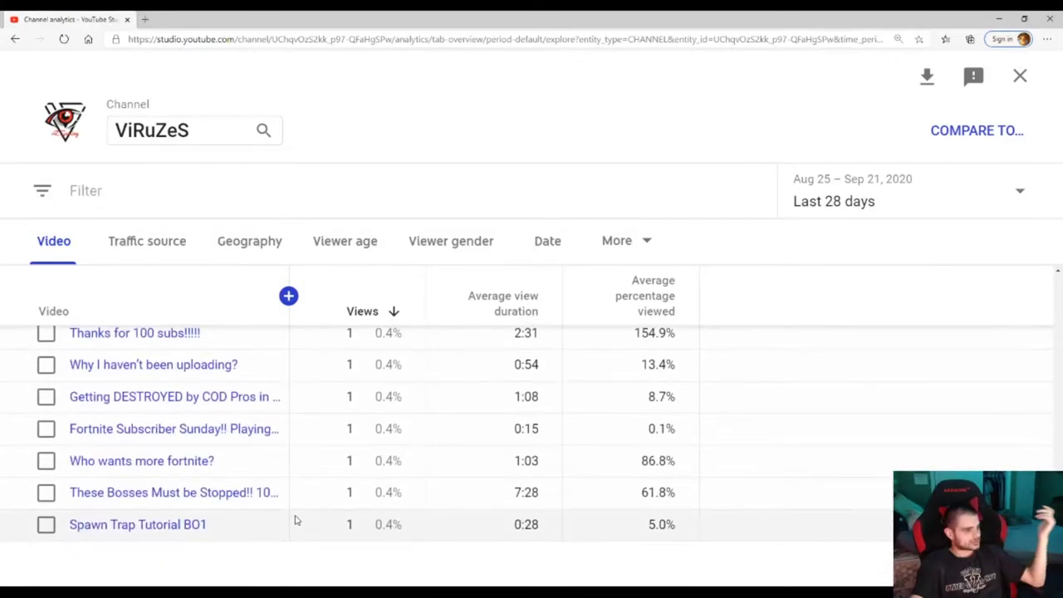
{"action": "scroll", "coordinate": [266, 439], "scroll_direction": "up", "scroll_amount": 6}
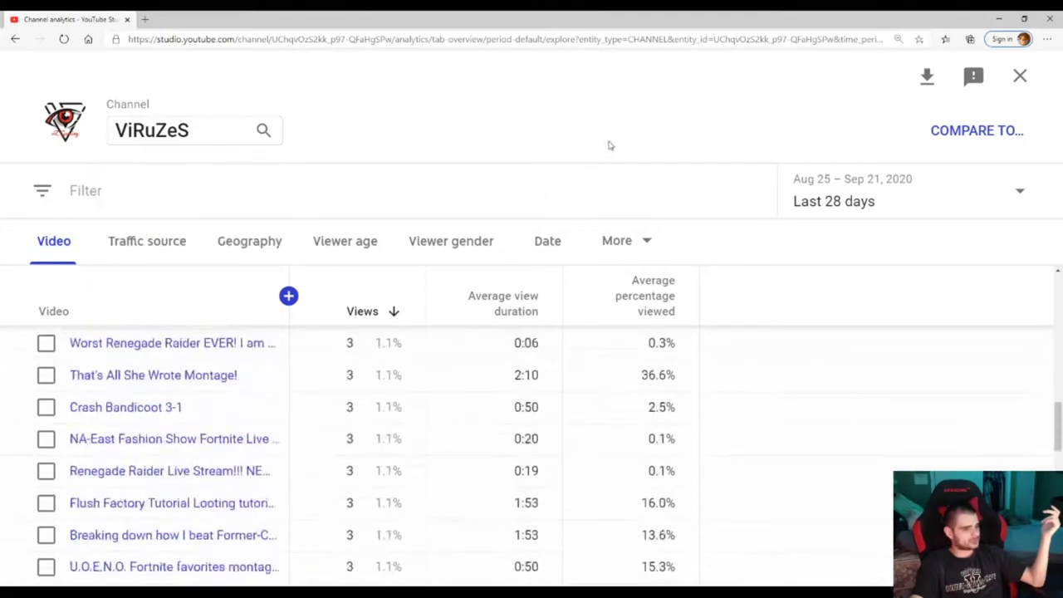
Set the report back to Lifetime and review views by viewer age, led by 18–24 at 59.4%
{"action": "left_click", "coordinate": [820, 187]}
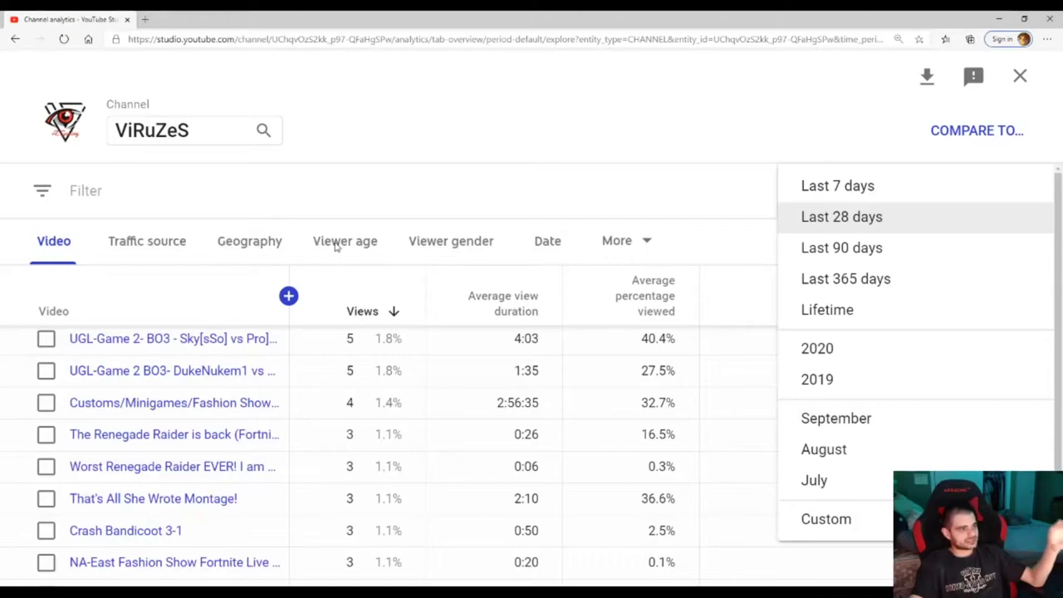
{"action": "left_click", "coordinate": [839, 309]}
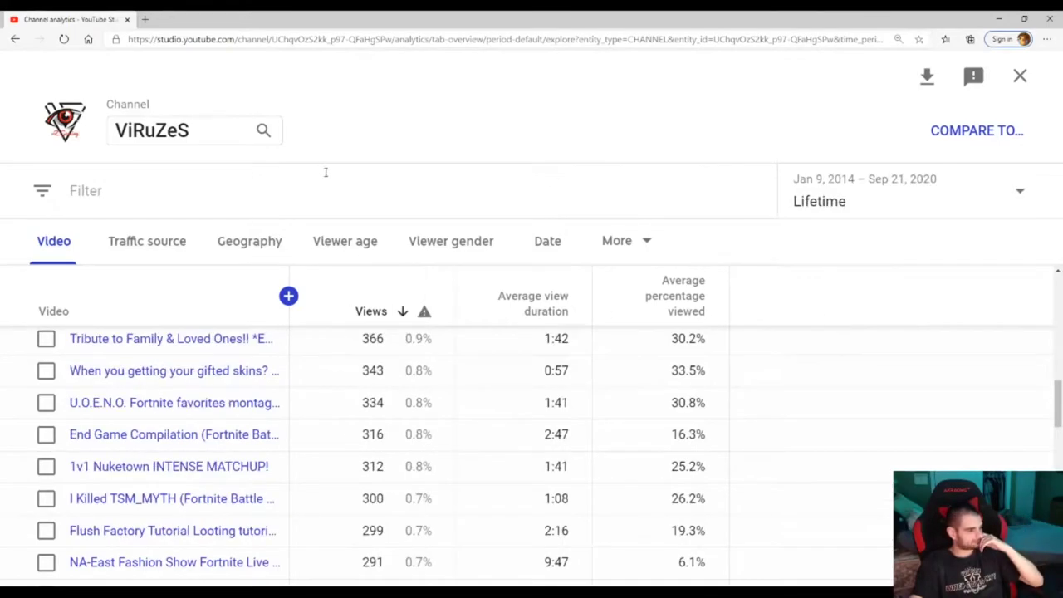
{"action": "left_click", "coordinate": [327, 243]}
{"action": "scroll", "coordinate": [344, 356], "scroll_direction": "up", "scroll_amount": 3}
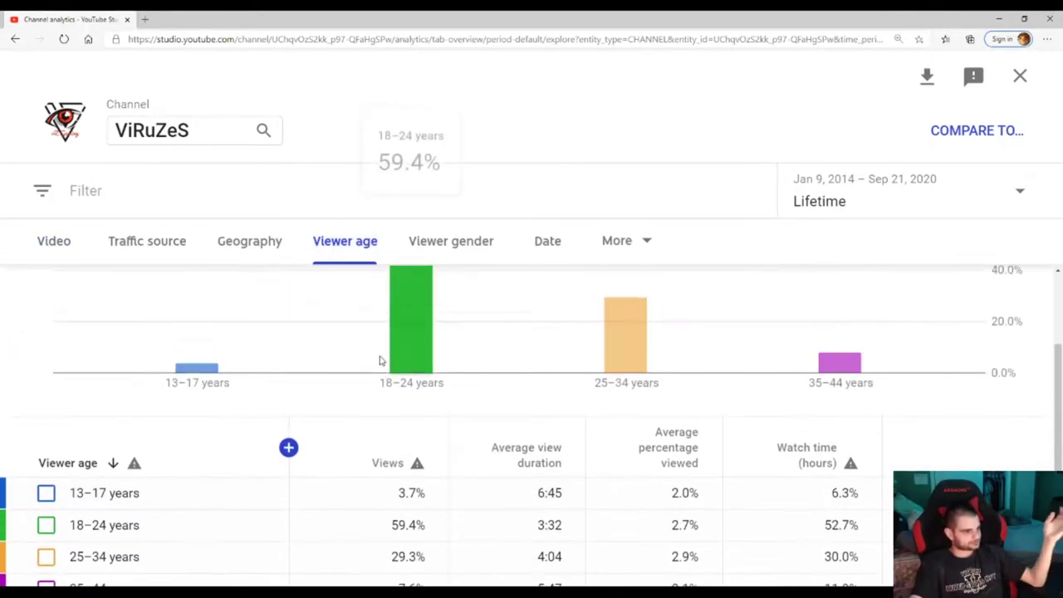
{"action": "scroll", "coordinate": [387, 362], "scroll_direction": "up", "scroll_amount": 1}
{"action": "scroll", "coordinate": [354, 374], "scroll_direction": "down", "scroll_amount": 3}
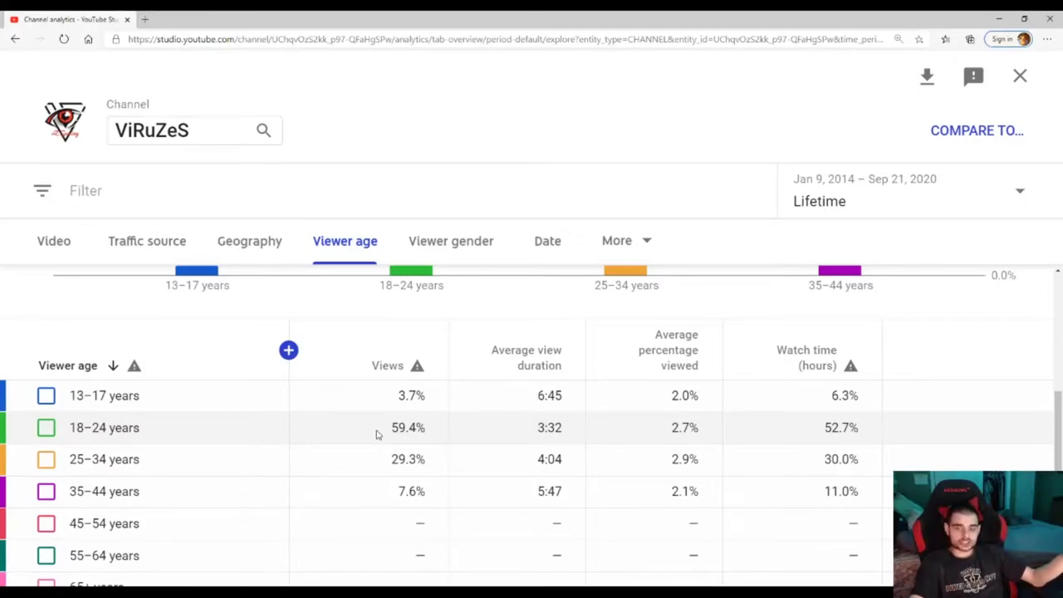
{"action": "scroll", "coordinate": [376, 434], "scroll_direction": "up", "scroll_amount": 2}
{"action": "scroll", "coordinate": [377, 434], "scroll_direction": "down", "scroll_amount": 1}
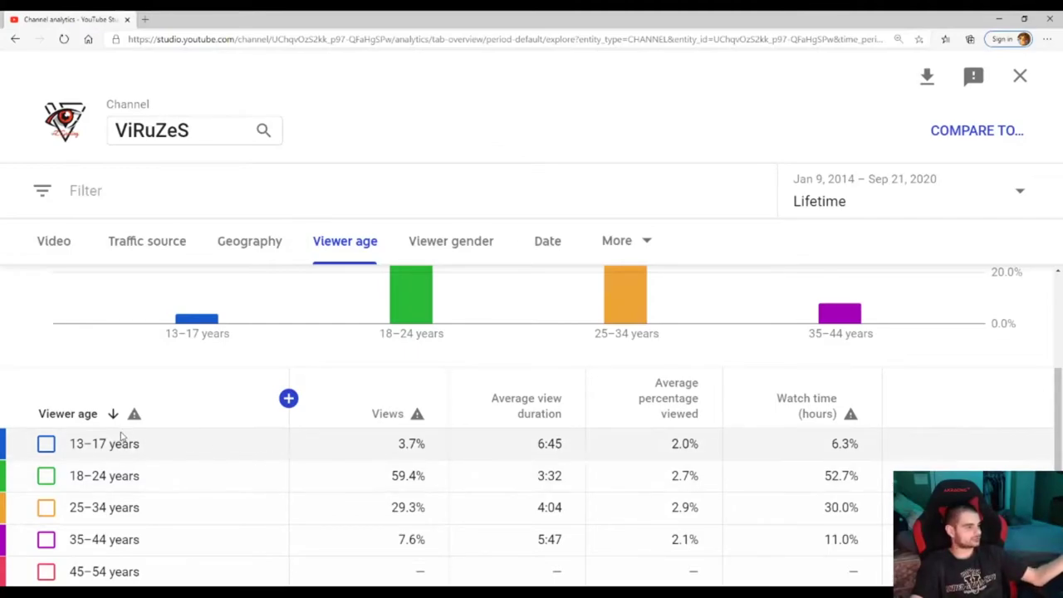
{"action": "scroll", "coordinate": [261, 482], "scroll_direction": "down", "scroll_amount": 1}
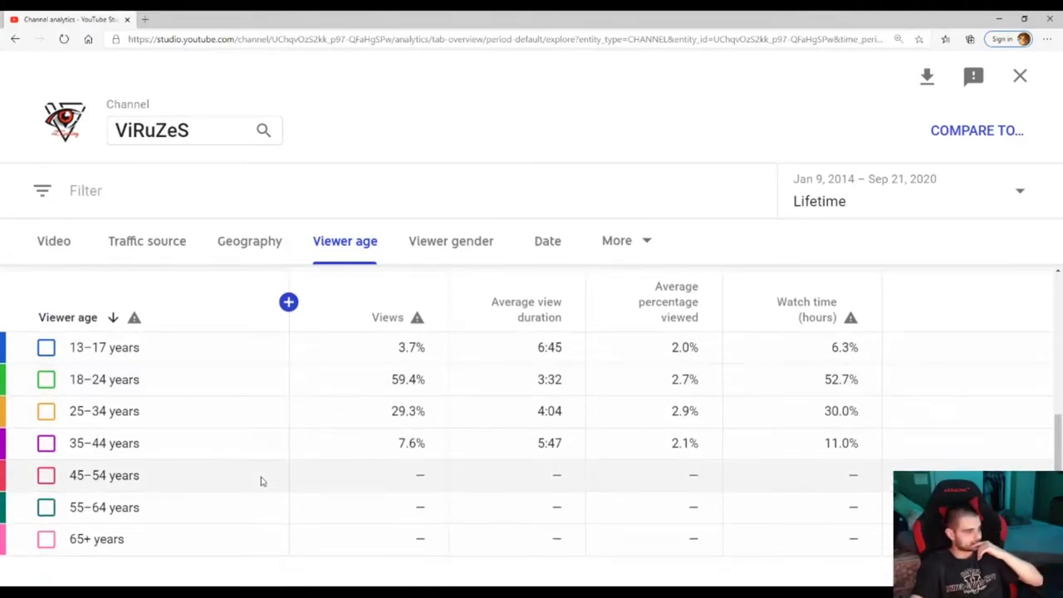
{"action": "scroll", "coordinate": [261, 482], "scroll_direction": "down", "scroll_amount": 1}
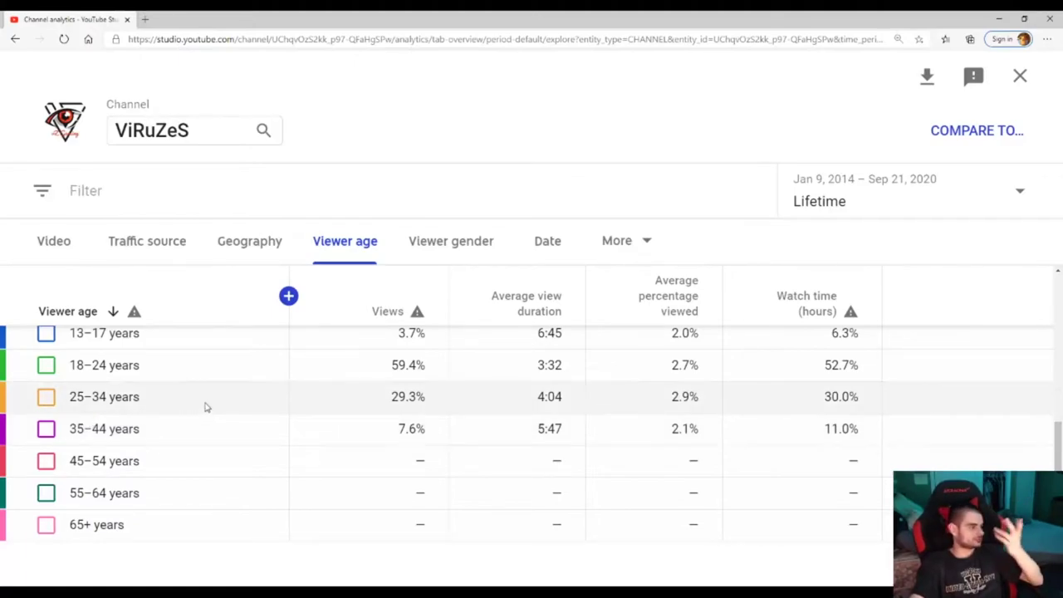
{"action": "scroll", "coordinate": [204, 411], "scroll_direction": "up", "scroll_amount": 1}
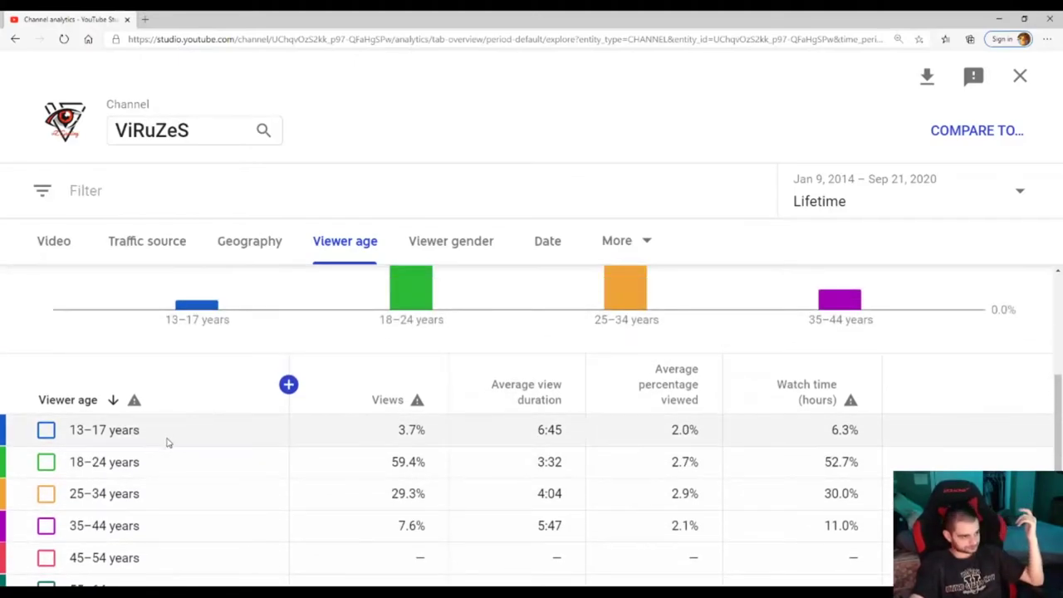
{"action": "scroll", "coordinate": [168, 449], "scroll_direction": "down", "scroll_amount": 1}
{"action": "scroll", "coordinate": [184, 452], "scroll_direction": "up", "scroll_amount": 1}
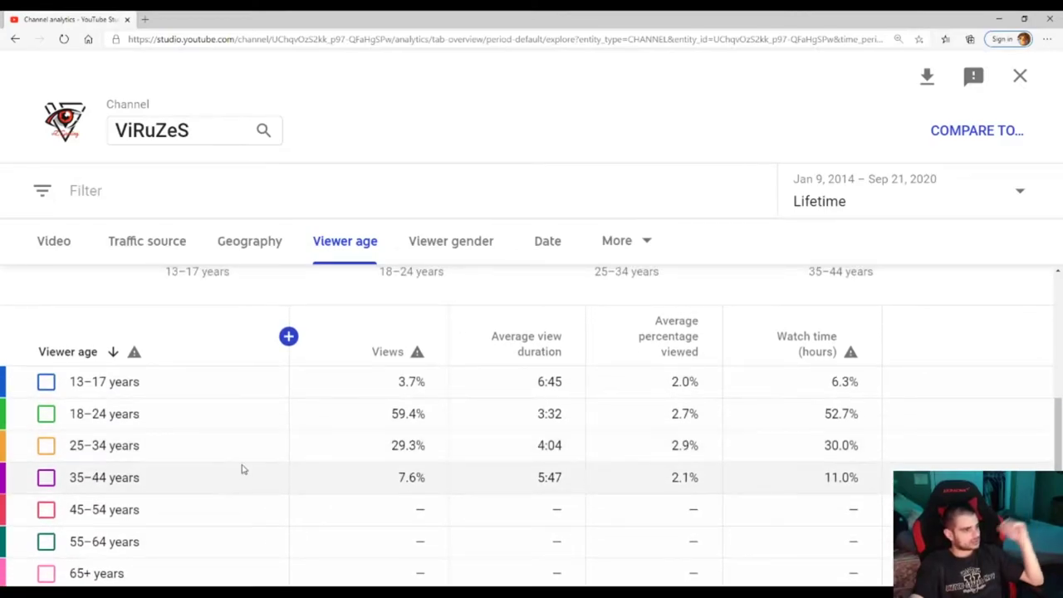
Review the viewer-gender split: Male 95.6%, Female 4.4%, with males holding 93.1% of watch time
{"action": "left_click", "coordinate": [452, 242]}
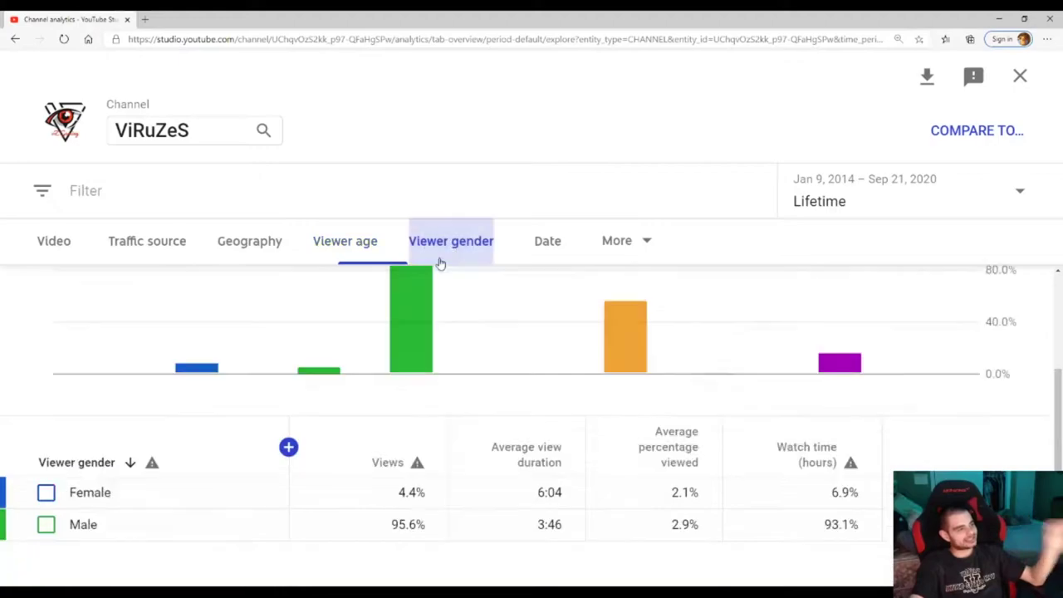
{"action": "scroll", "coordinate": [338, 444], "scroll_direction": "up", "scroll_amount": 2}
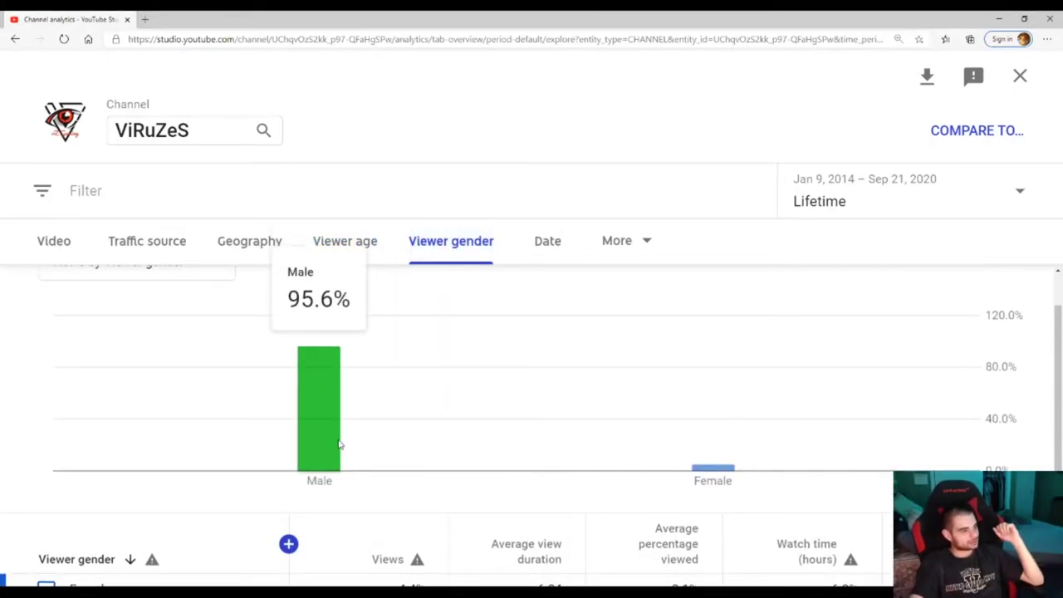
{"action": "scroll", "coordinate": [338, 445], "scroll_direction": "down", "scroll_amount": 1}
{"action": "scroll", "coordinate": [338, 446], "scroll_direction": "up", "scroll_amount": 1}
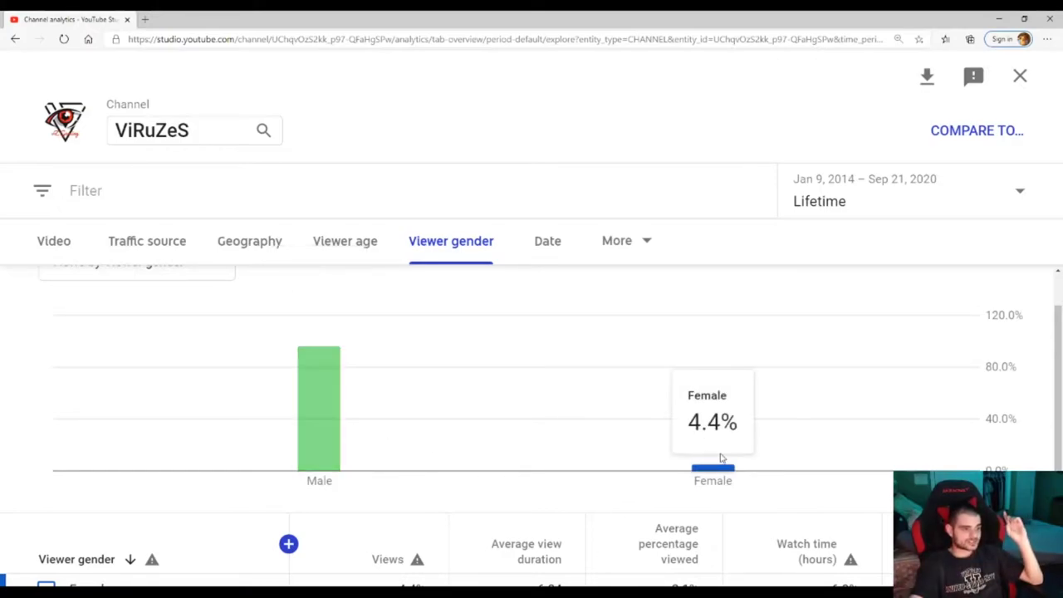
{"action": "scroll", "coordinate": [565, 473], "scroll_direction": "down", "scroll_amount": 1}
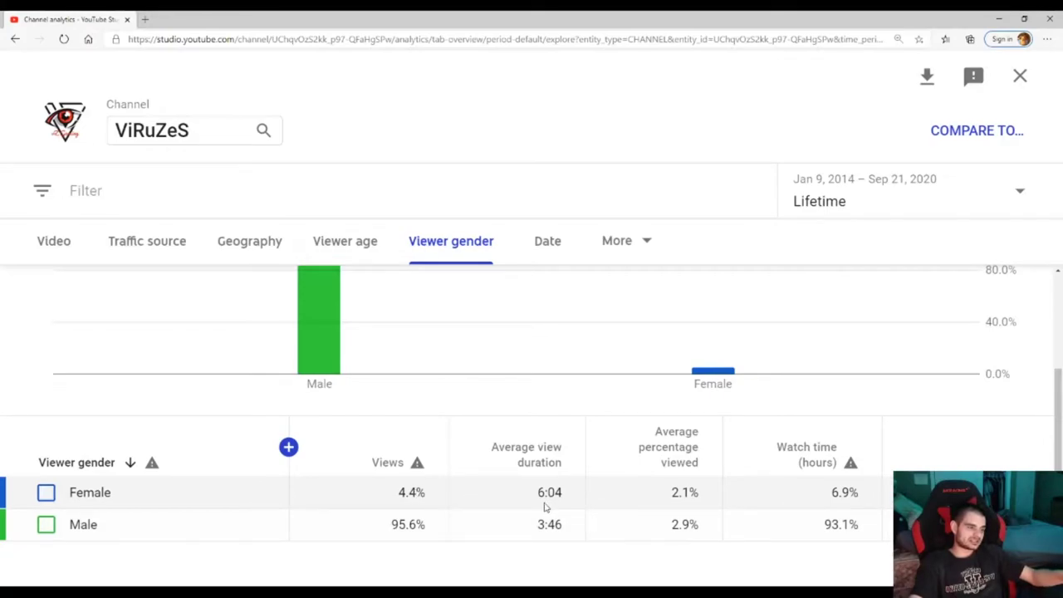
{"action": "scroll", "coordinate": [545, 507], "scroll_direction": "up", "scroll_amount": 1}
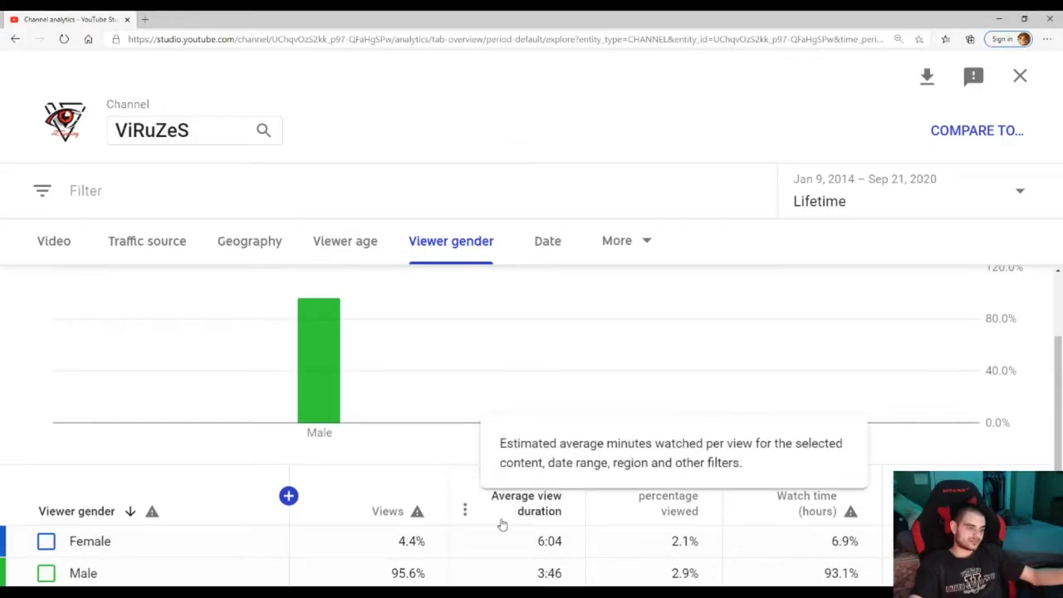
{"action": "scroll", "coordinate": [503, 525], "scroll_direction": "down", "scroll_amount": 1}
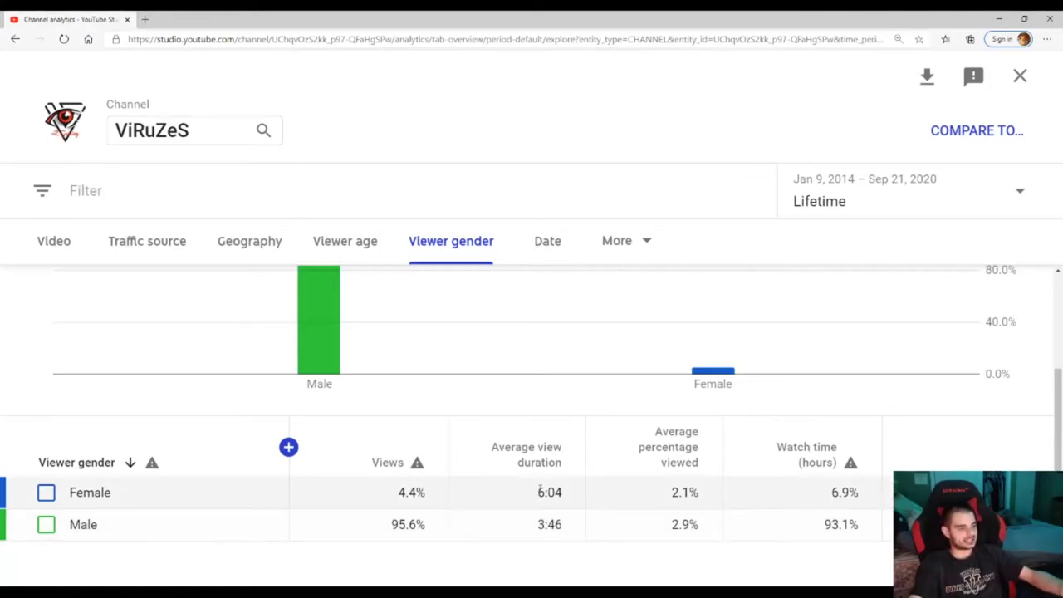
{"action": "mouse_move", "coordinate": [560, 470]}
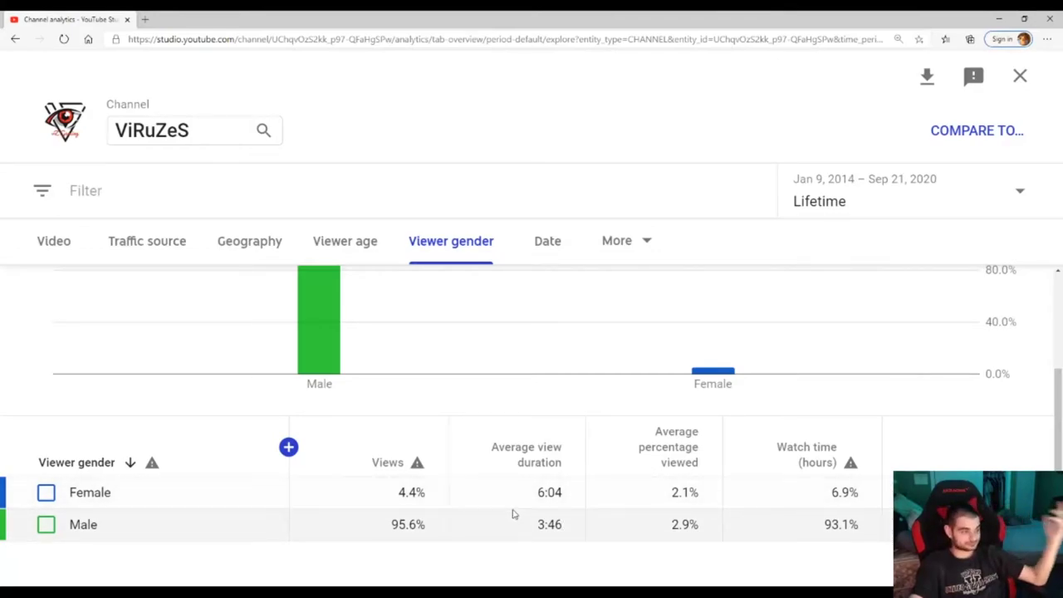
{"action": "scroll", "coordinate": [511, 499], "scroll_direction": "up", "scroll_amount": 3}
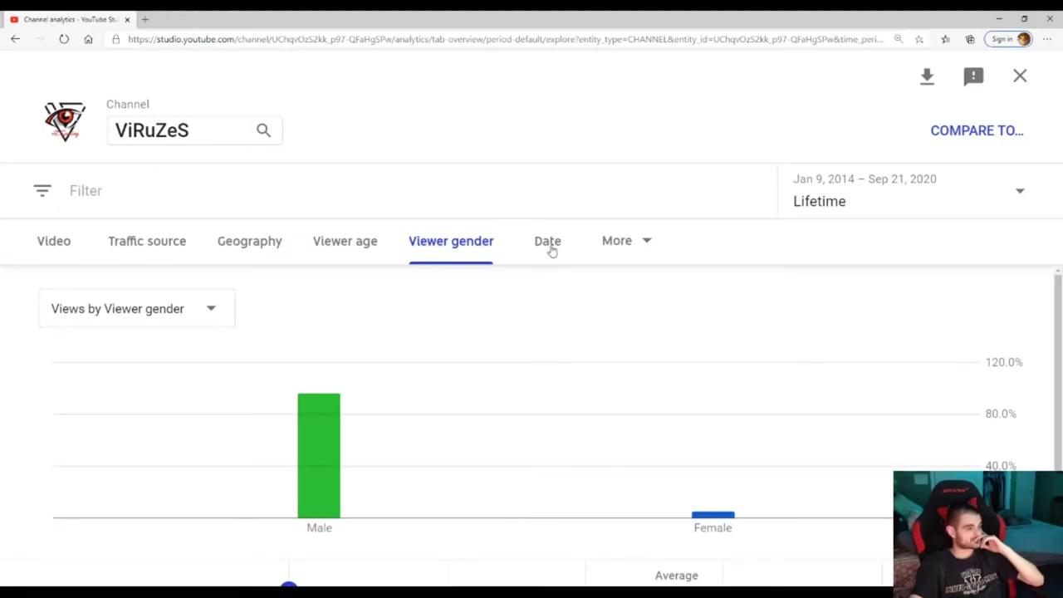
Review lifetime views by traffic source, led by Channel pages and YouTube search
{"action": "left_click", "coordinate": [149, 242]}
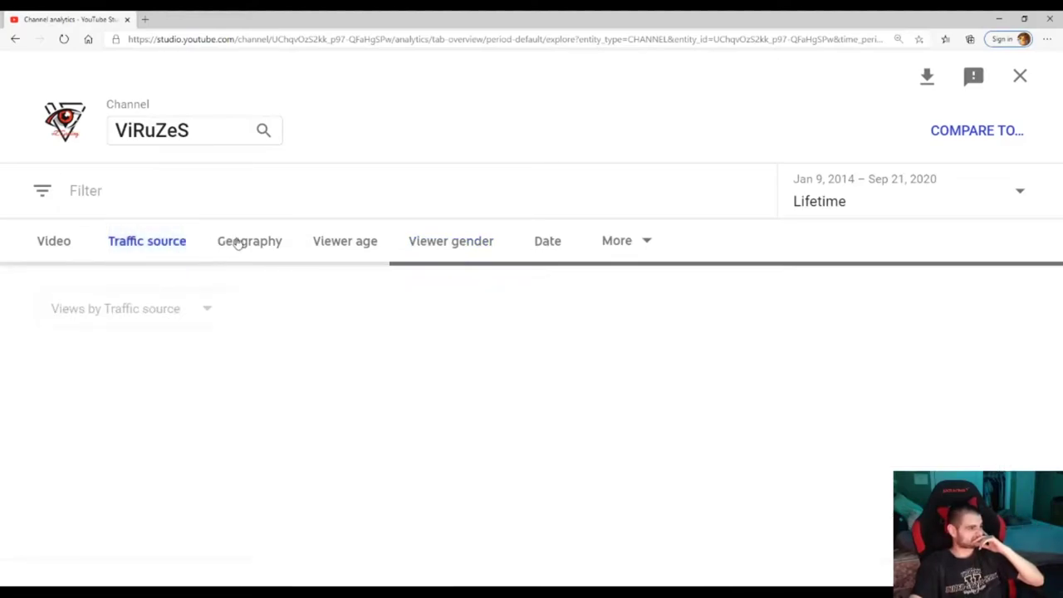
{"action": "scroll", "coordinate": [387, 419], "scroll_direction": "down", "scroll_amount": 4}
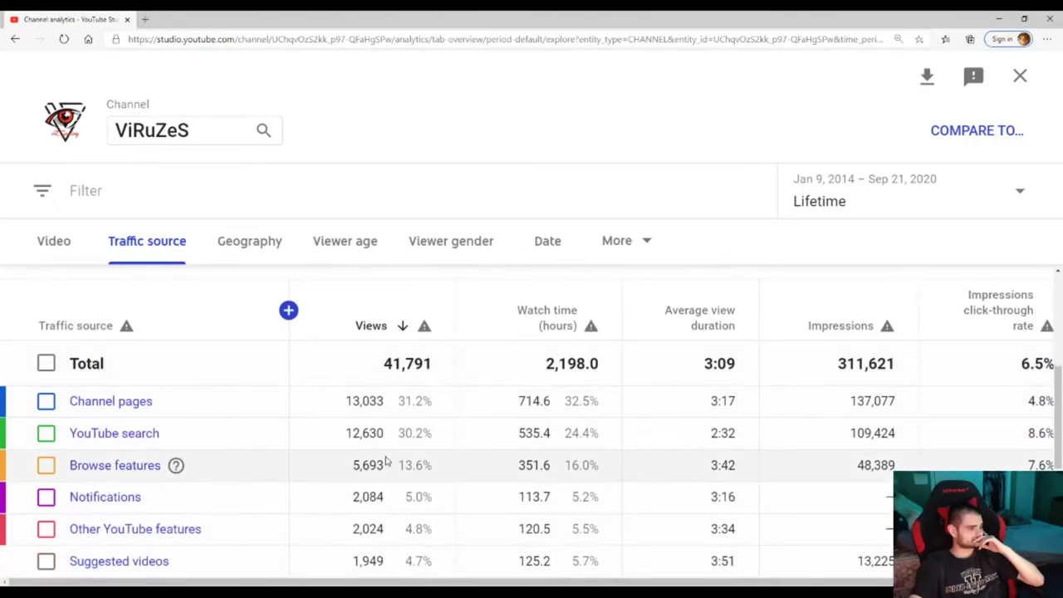
{"action": "scroll", "coordinate": [385, 462], "scroll_direction": "down", "scroll_amount": 1}
{"action": "scroll", "coordinate": [373, 451], "scroll_direction": "up", "scroll_amount": 1}
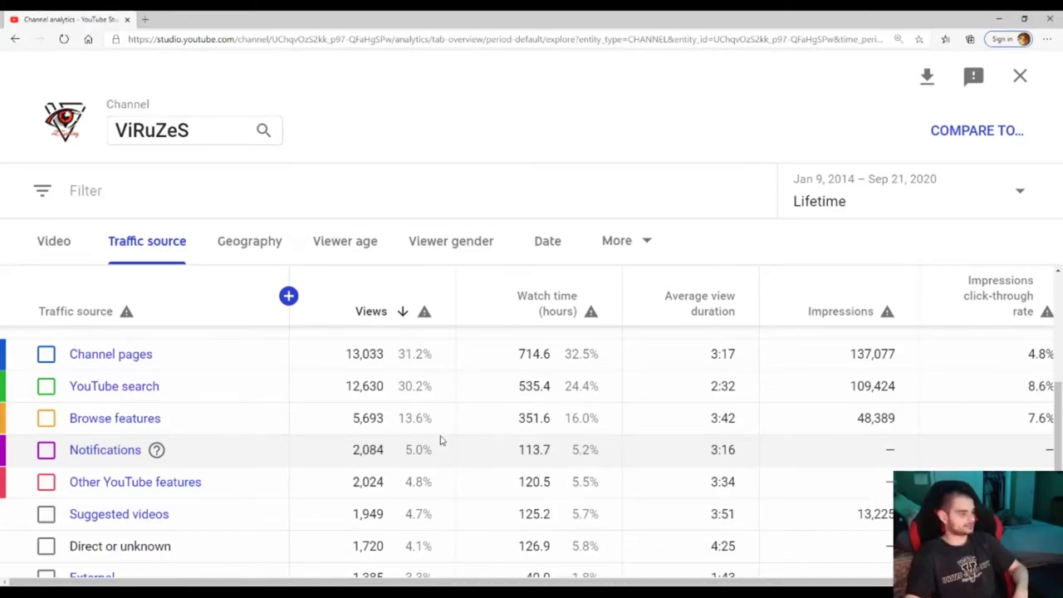
{"action": "scroll", "coordinate": [440, 436], "scroll_direction": "down", "scroll_amount": 1}
{"action": "scroll", "coordinate": [420, 515], "scroll_direction": "down", "scroll_amount": 3}
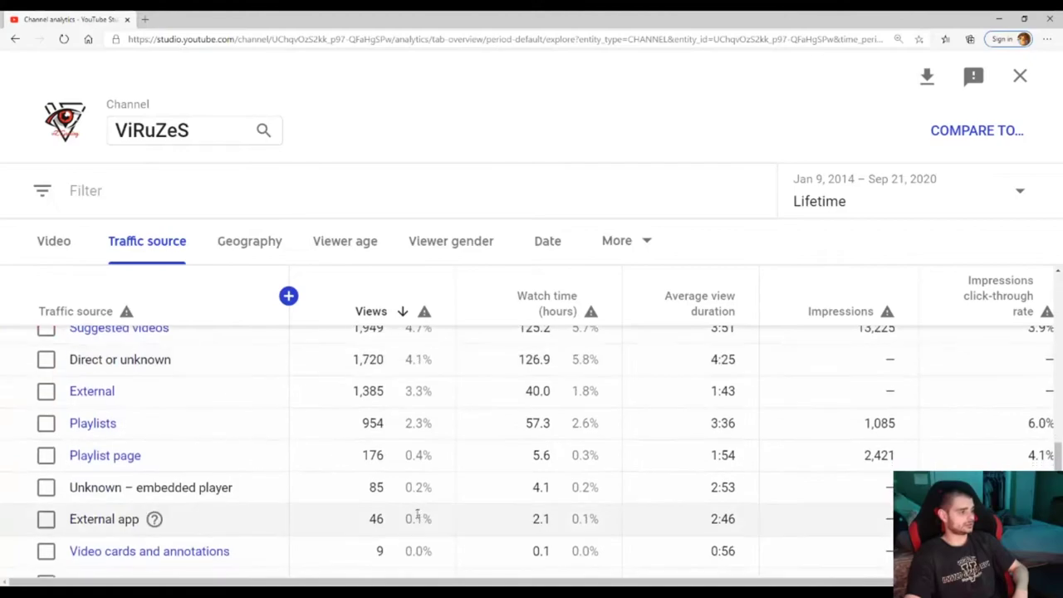
{"action": "scroll", "coordinate": [417, 514], "scroll_direction": "down", "scroll_amount": 2}
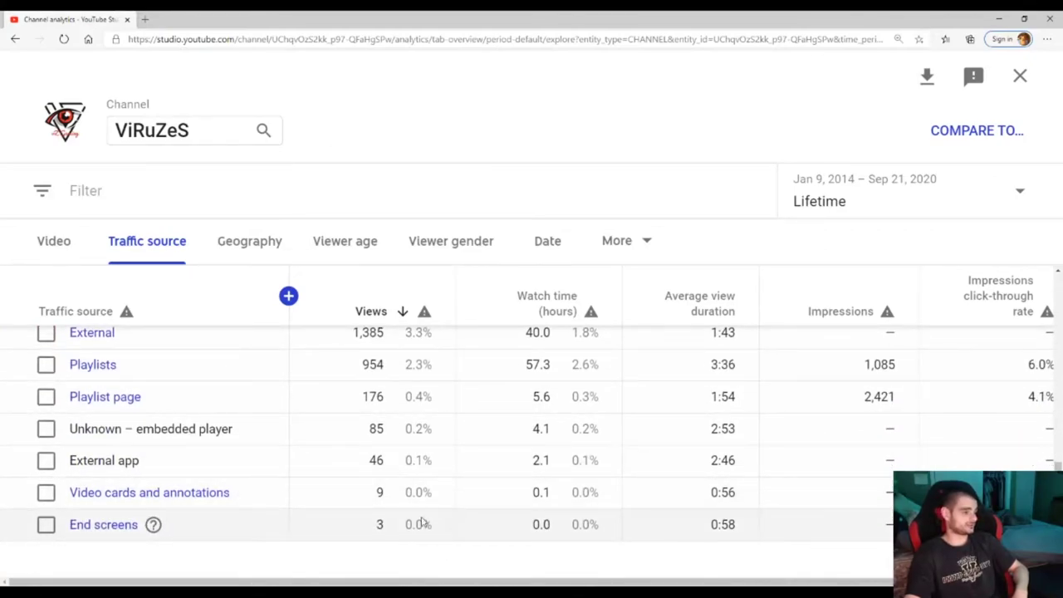
{"action": "scroll", "coordinate": [498, 534], "scroll_direction": "up", "scroll_amount": 5}
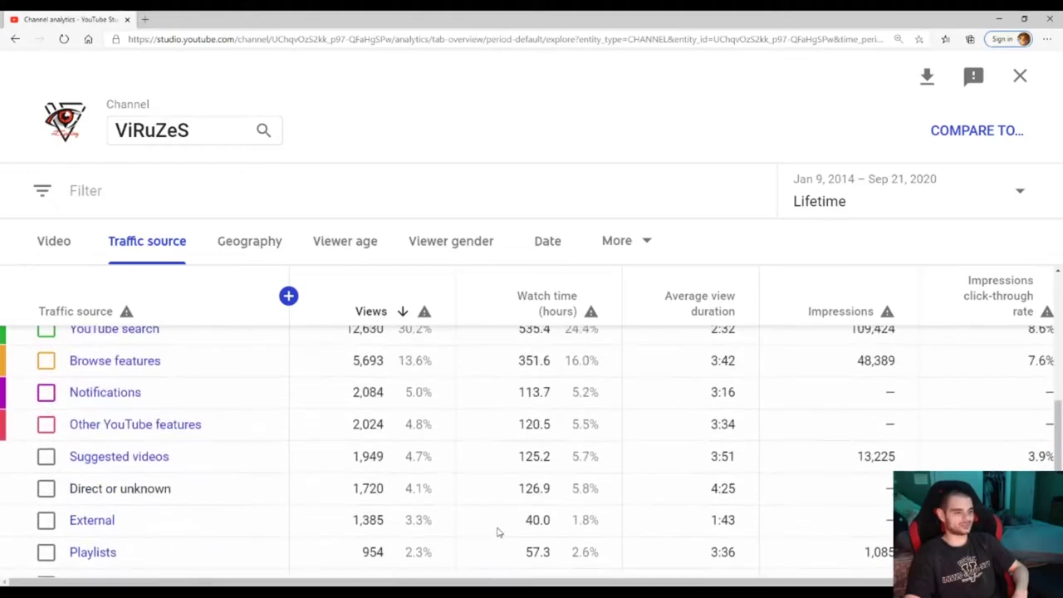
{"action": "scroll", "coordinate": [514, 523], "scroll_direction": "down", "scroll_amount": 2}
{"action": "scroll", "coordinate": [565, 511], "scroll_direction": "up", "scroll_amount": 2}
{"action": "scroll", "coordinate": [581, 490], "scroll_direction": "down", "scroll_amount": 1}
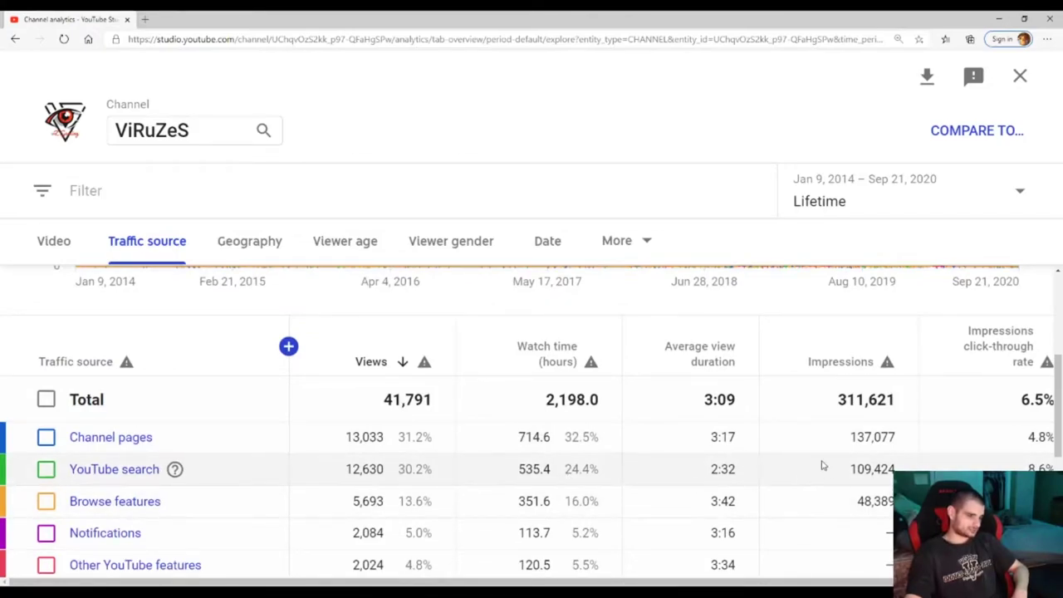
Move on to the geography breakdown, led by the United States at 18,364 views (43.9%)
{"action": "mouse_move", "coordinate": [886, 363]}
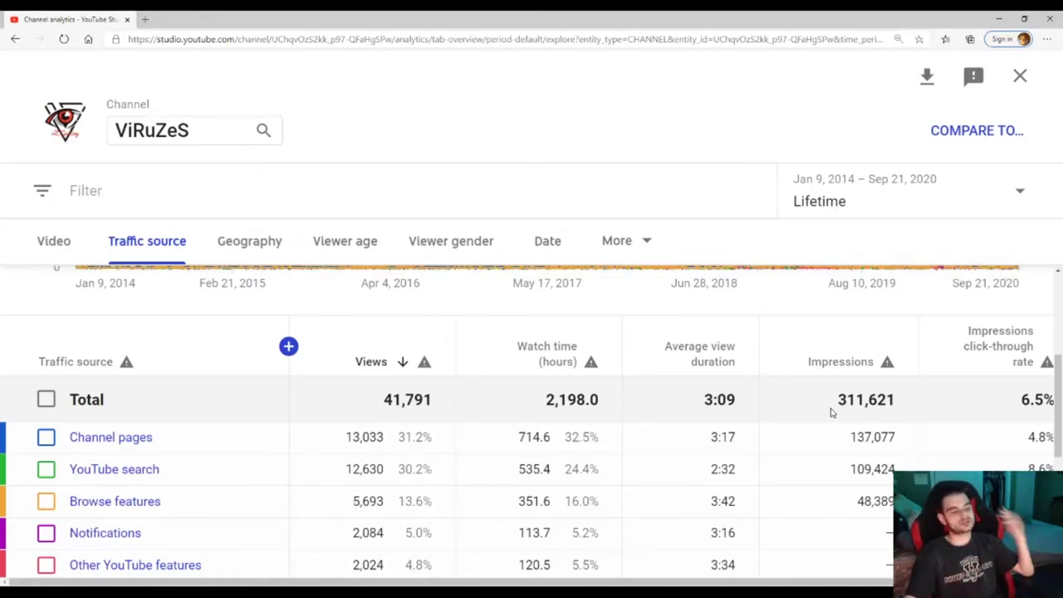
{"action": "scroll", "coordinate": [465, 390], "scroll_direction": "up", "scroll_amount": 3}
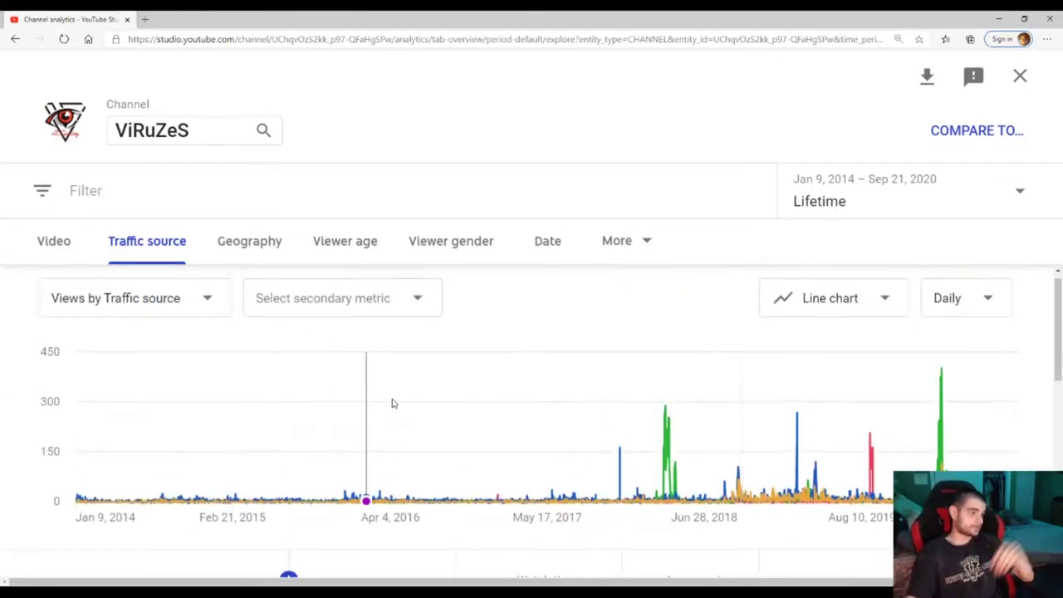
{"action": "scroll", "coordinate": [432, 415], "scroll_direction": "down", "scroll_amount": 4}
{"action": "scroll", "coordinate": [437, 434], "scroll_direction": "up", "scroll_amount": 2}
{"action": "scroll", "coordinate": [432, 439], "scroll_direction": "down", "scroll_amount": 1}
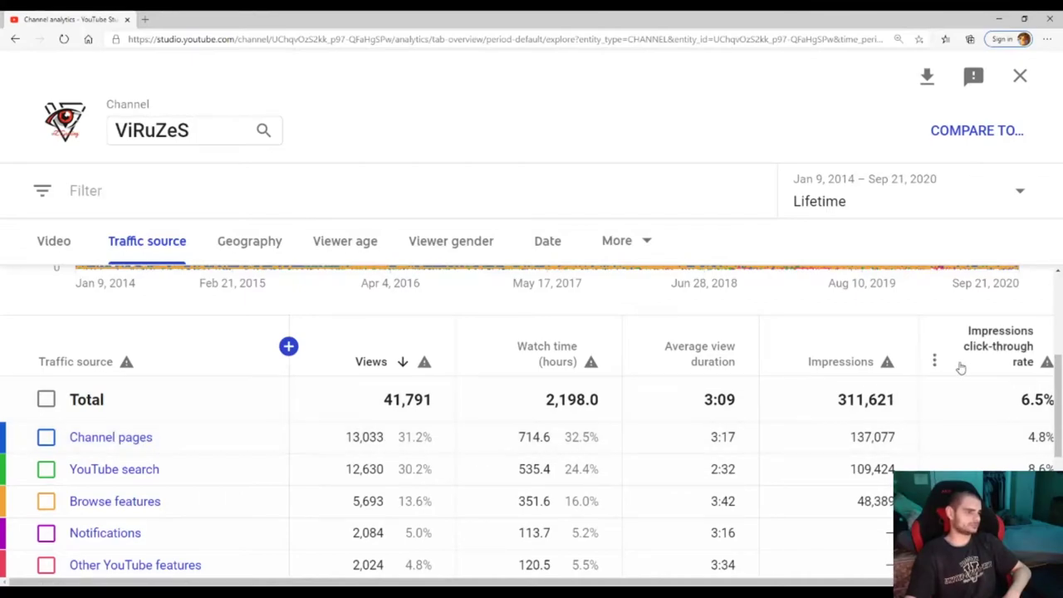
{"action": "scroll", "coordinate": [779, 422], "scroll_direction": "down", "scroll_amount": 2}
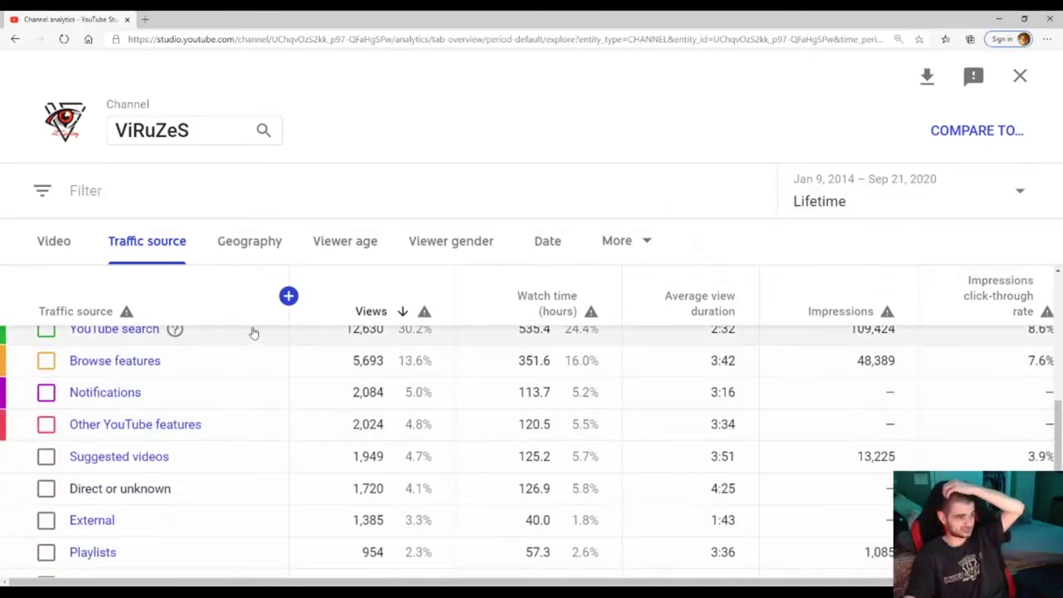
{"action": "scroll", "coordinate": [157, 374], "scroll_direction": "up", "scroll_amount": 1}
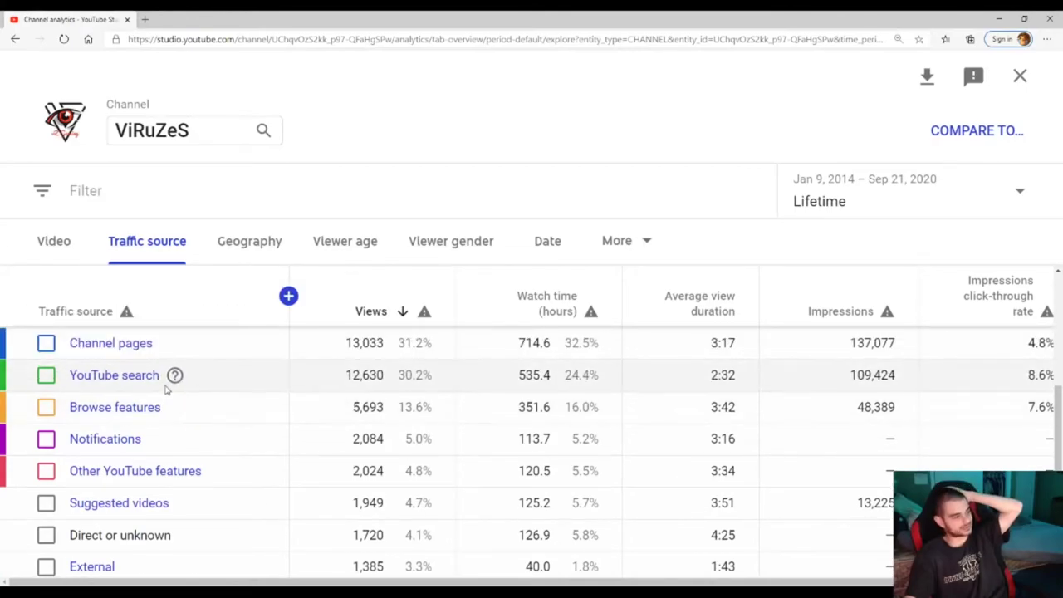
{"action": "scroll", "coordinate": [207, 349], "scroll_direction": "up", "scroll_amount": 2}
{"action": "left_click", "coordinate": [260, 241]}
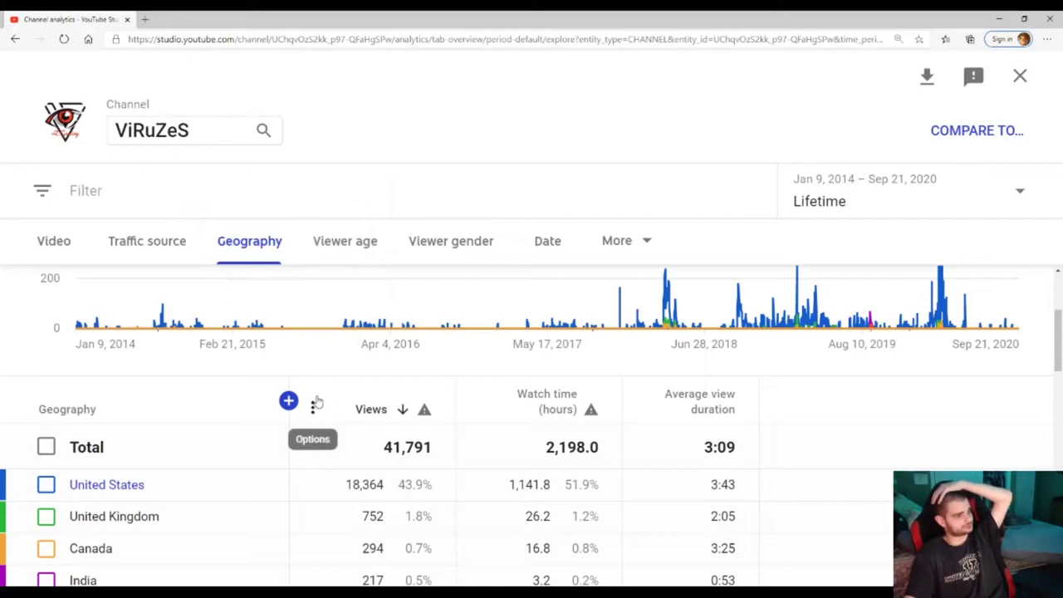
{"action": "scroll", "coordinate": [262, 315], "scroll_direction": "down", "scroll_amount": 2}
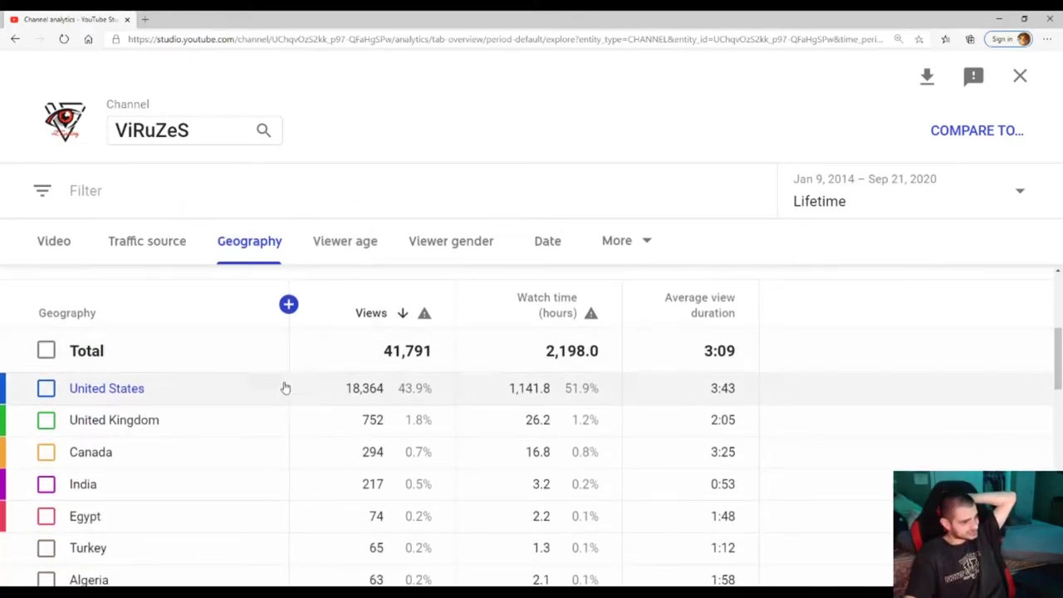
{"action": "scroll", "coordinate": [368, 438], "scroll_direction": "down", "scroll_amount": 2}
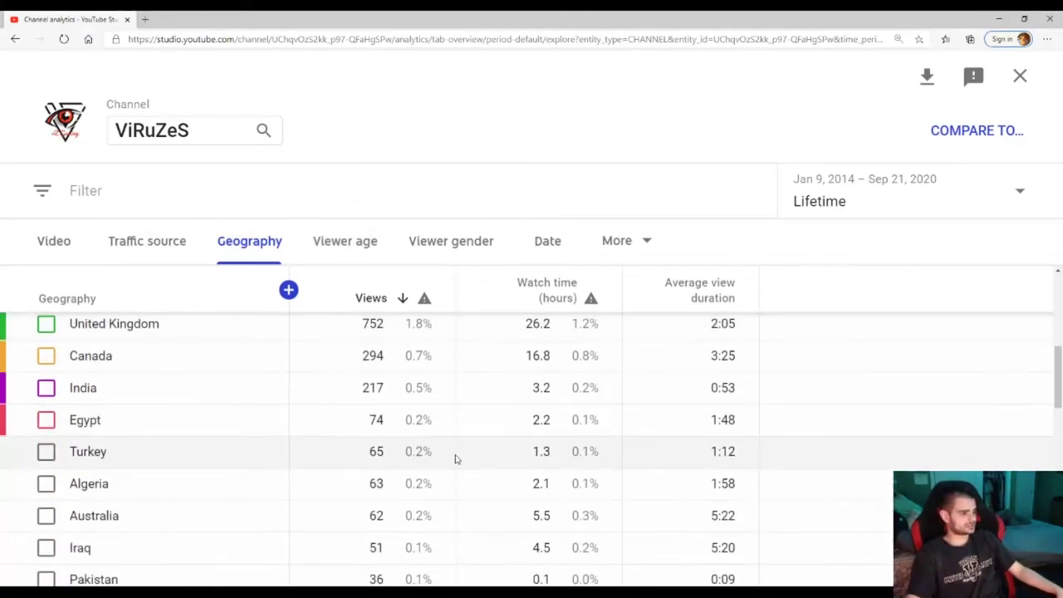
{"action": "scroll", "coordinate": [477, 465], "scroll_direction": "down", "scroll_amount": 3}
{"action": "scroll", "coordinate": [476, 467], "scroll_direction": "down", "scroll_amount": 2}
{"action": "scroll", "coordinate": [477, 467], "scroll_direction": "down", "scroll_amount": 6}
{"action": "scroll", "coordinate": [476, 466], "scroll_direction": "up", "scroll_amount": 1}
{"action": "scroll", "coordinate": [408, 442], "scroll_direction": "up", "scroll_amount": 4}
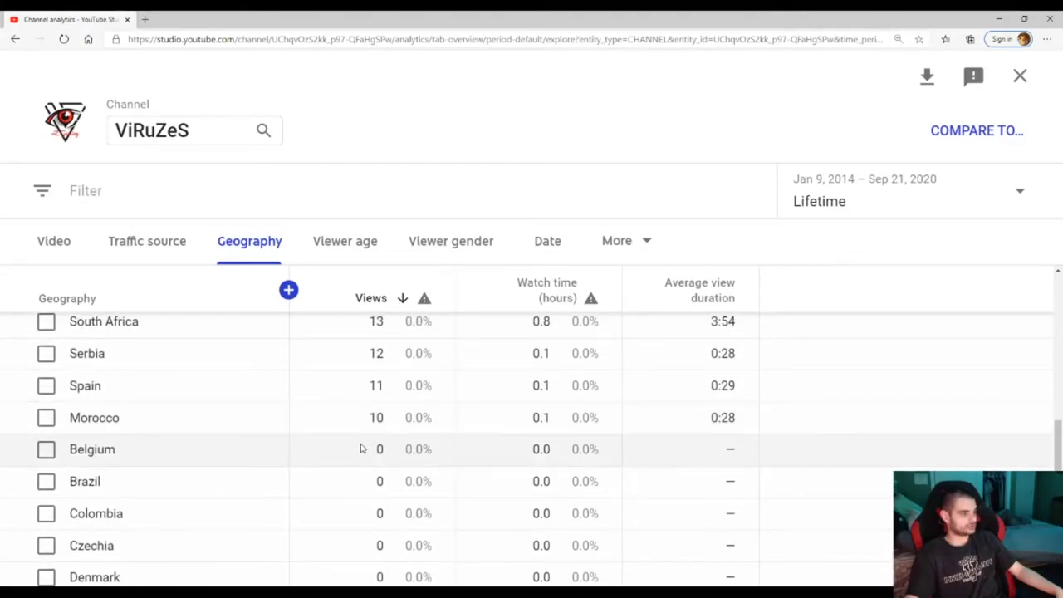
{"action": "scroll", "coordinate": [361, 448], "scroll_direction": "up", "scroll_amount": 1}
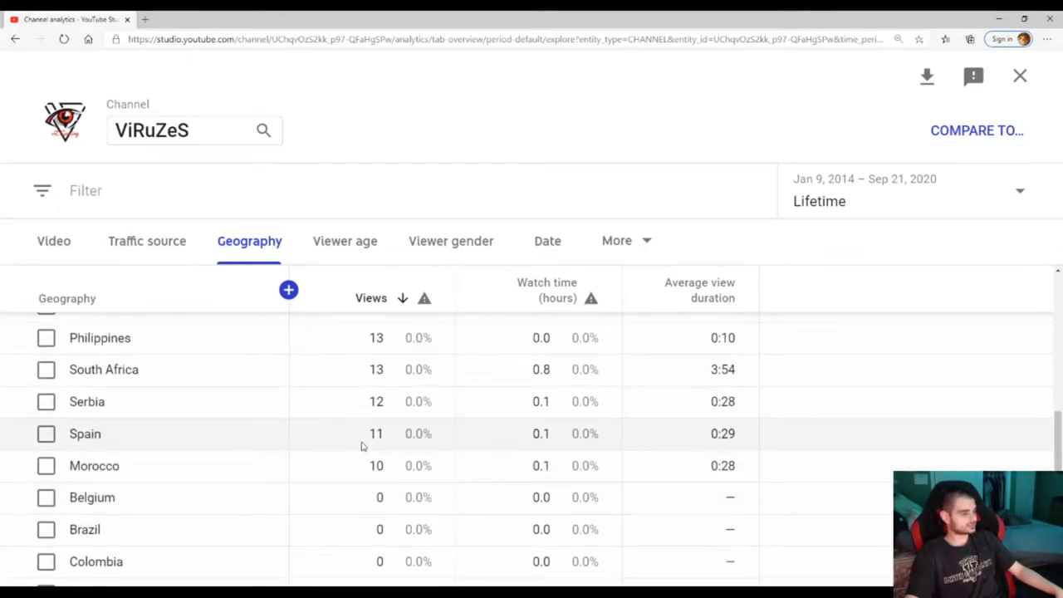
{"action": "scroll", "coordinate": [362, 446], "scroll_direction": "up", "scroll_amount": 3}
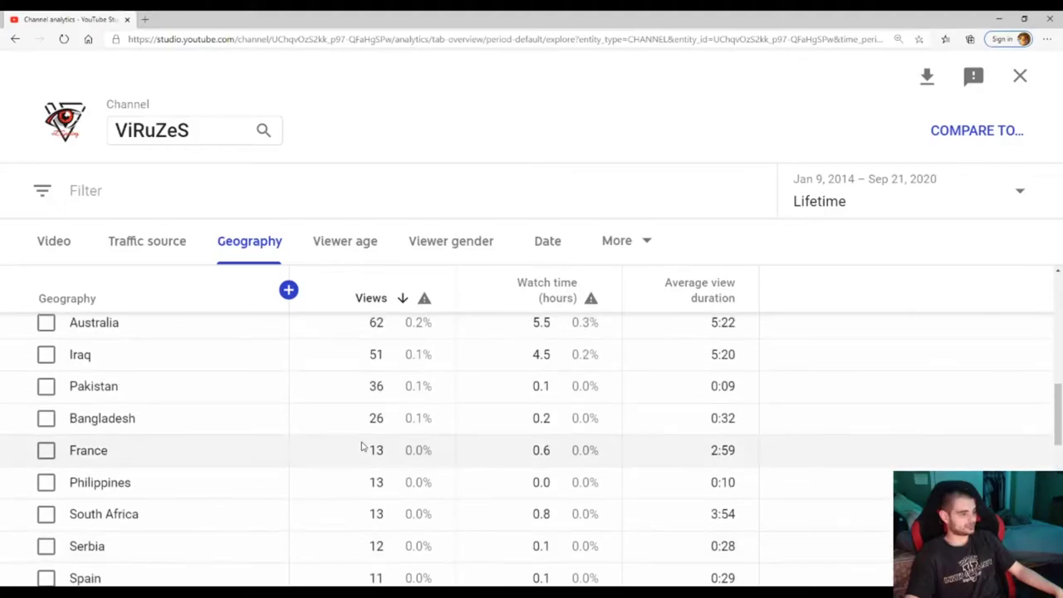
{"action": "scroll", "coordinate": [360, 448], "scroll_direction": "up", "scroll_amount": 3}
{"action": "scroll", "coordinate": [363, 447], "scroll_direction": "down", "scroll_amount": 1}
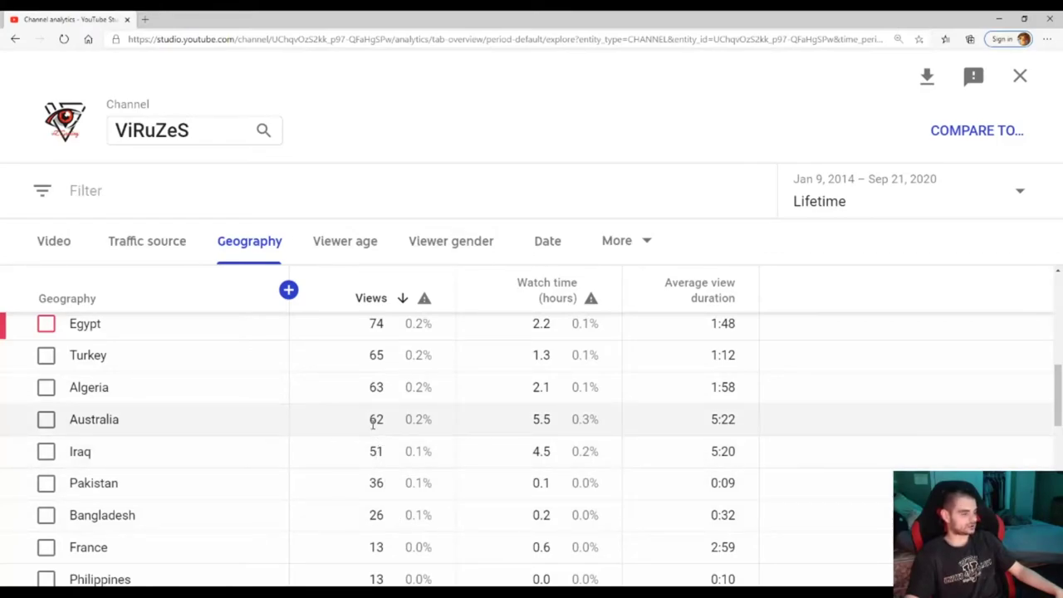
{"action": "scroll", "coordinate": [374, 422], "scroll_direction": "up", "scroll_amount": 1}
{"action": "scroll", "coordinate": [373, 428], "scroll_direction": "up", "scroll_amount": 3}
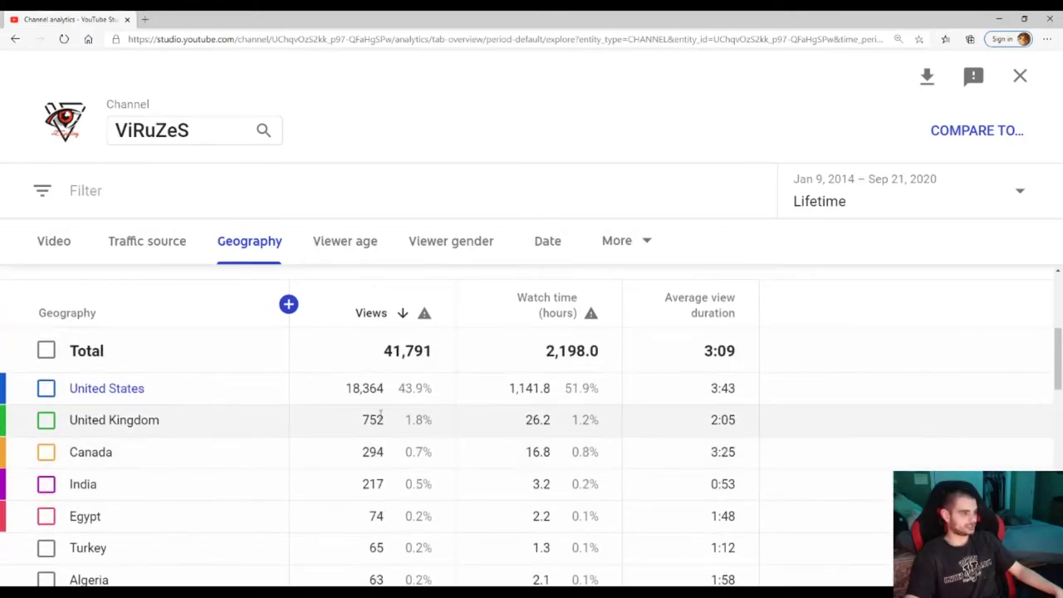
{"action": "scroll", "coordinate": [380, 408], "scroll_direction": "down", "scroll_amount": 1}
{"action": "scroll", "coordinate": [372, 411], "scroll_direction": "down", "scroll_amount": 1}
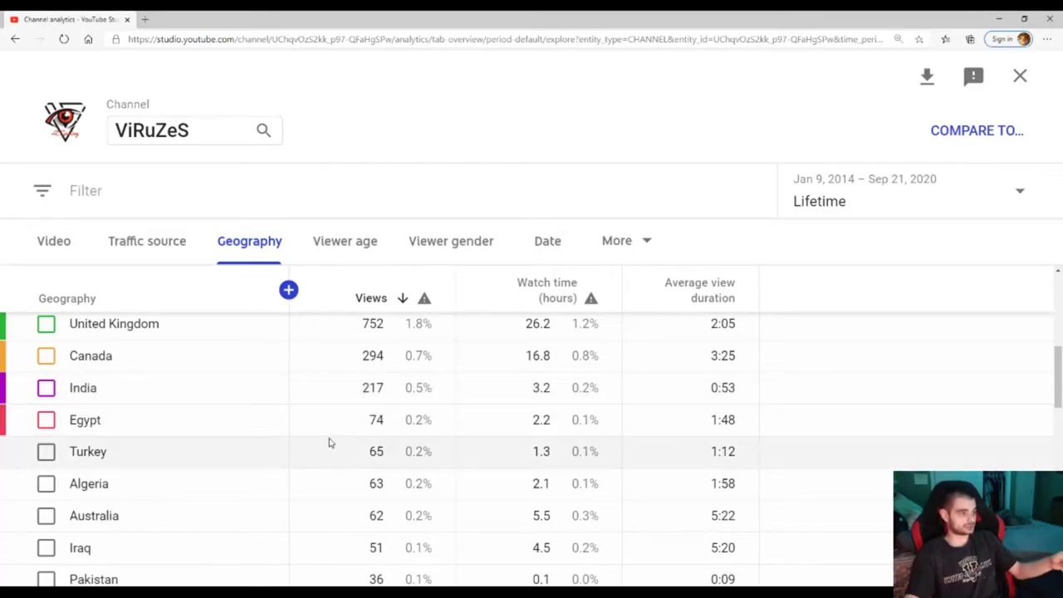
{"action": "scroll", "coordinate": [353, 437], "scroll_direction": "up", "scroll_amount": 2}
{"action": "scroll", "coordinate": [362, 432], "scroll_direction": "down", "scroll_amount": 1}
{"action": "scroll", "coordinate": [362, 431], "scroll_direction": "up", "scroll_amount": 2}
{"action": "scroll", "coordinate": [365, 436], "scroll_direction": "down", "scroll_amount": 4}
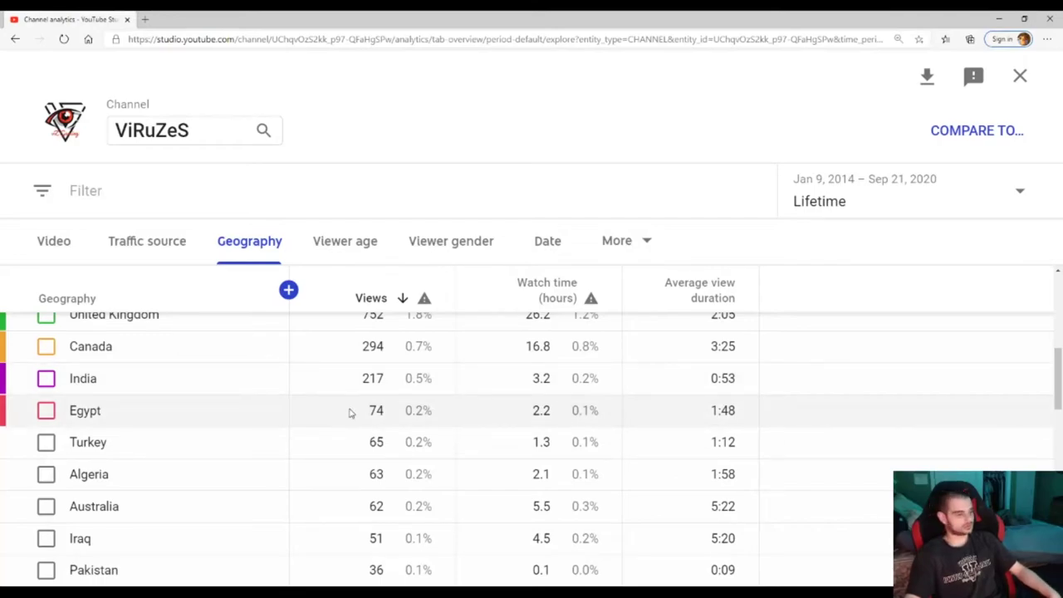
{"action": "scroll", "coordinate": [348, 413], "scroll_direction": "down", "scroll_amount": 10}
{"action": "scroll", "coordinate": [349, 413], "scroll_direction": "up", "scroll_amount": 15}
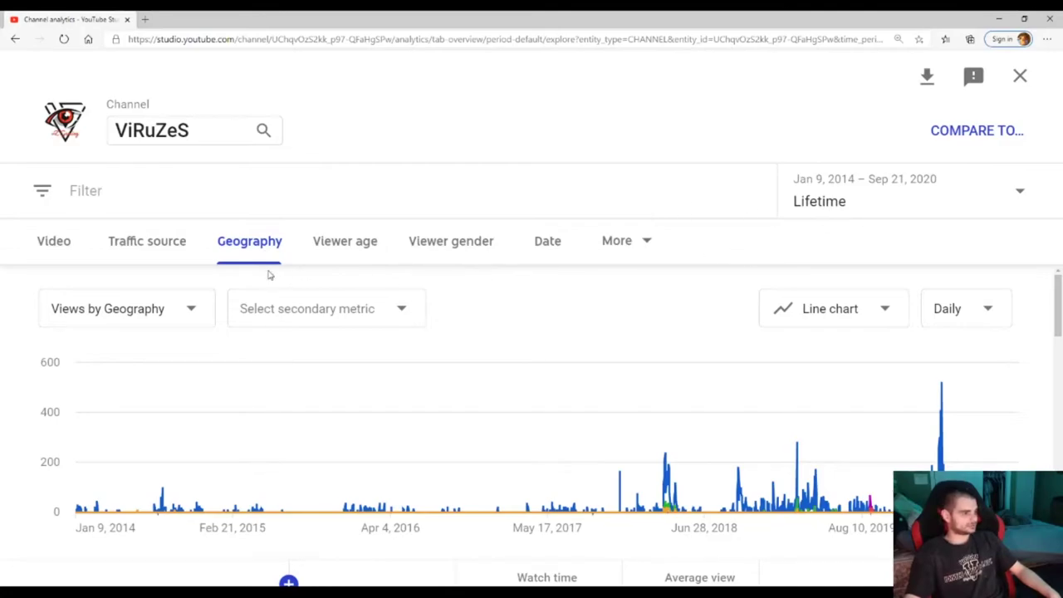
Switch the lifetime report to YouTube ad revenue broken down by Ad type
{"action": "left_click", "coordinate": [616, 241]}
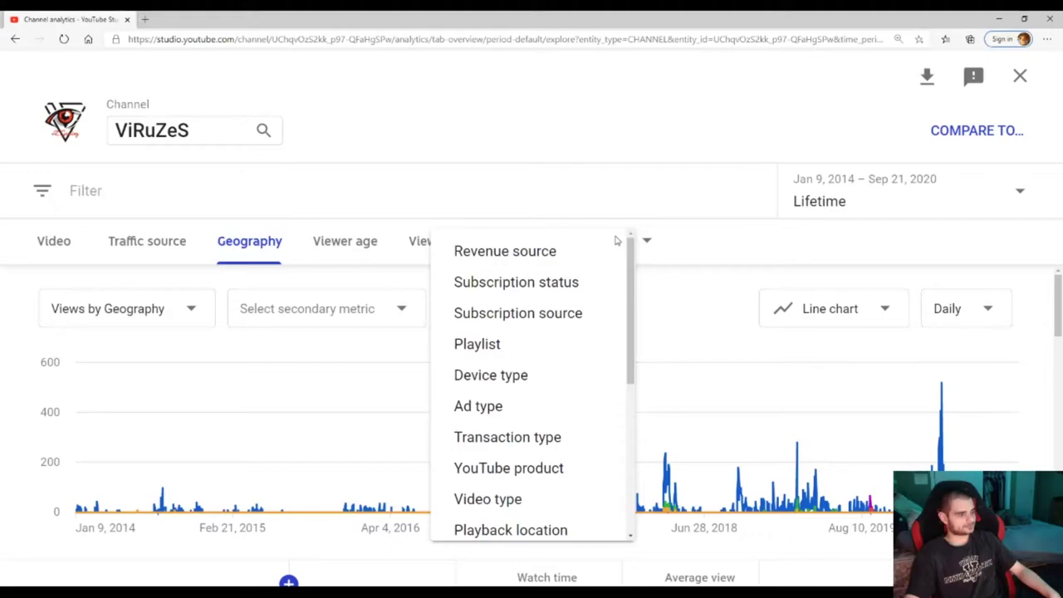
{"action": "left_click", "coordinate": [557, 412]}
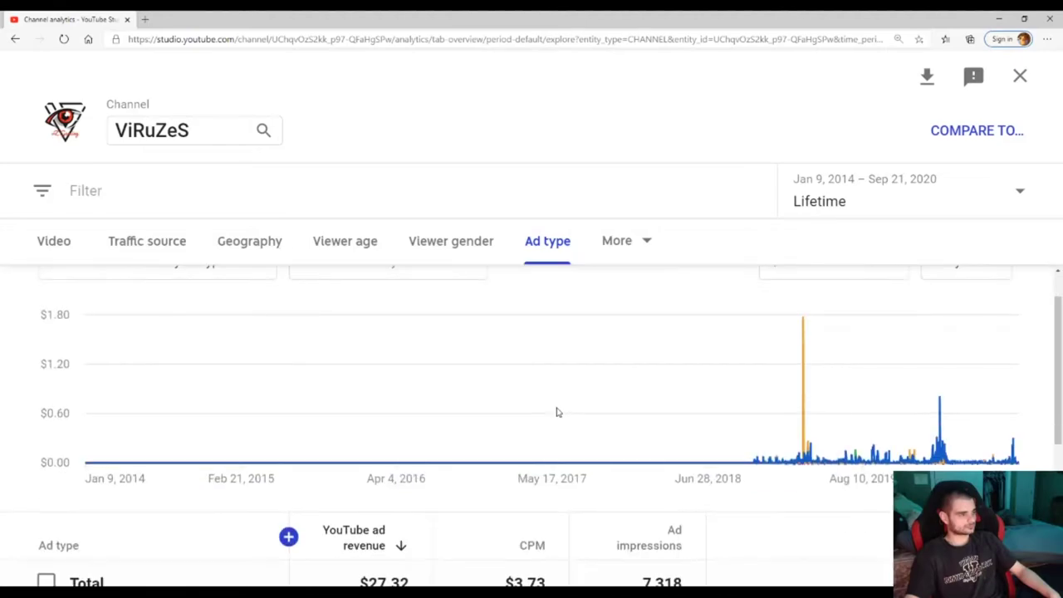
{"action": "scroll", "coordinate": [557, 413], "scroll_direction": "up", "scroll_amount": 1}
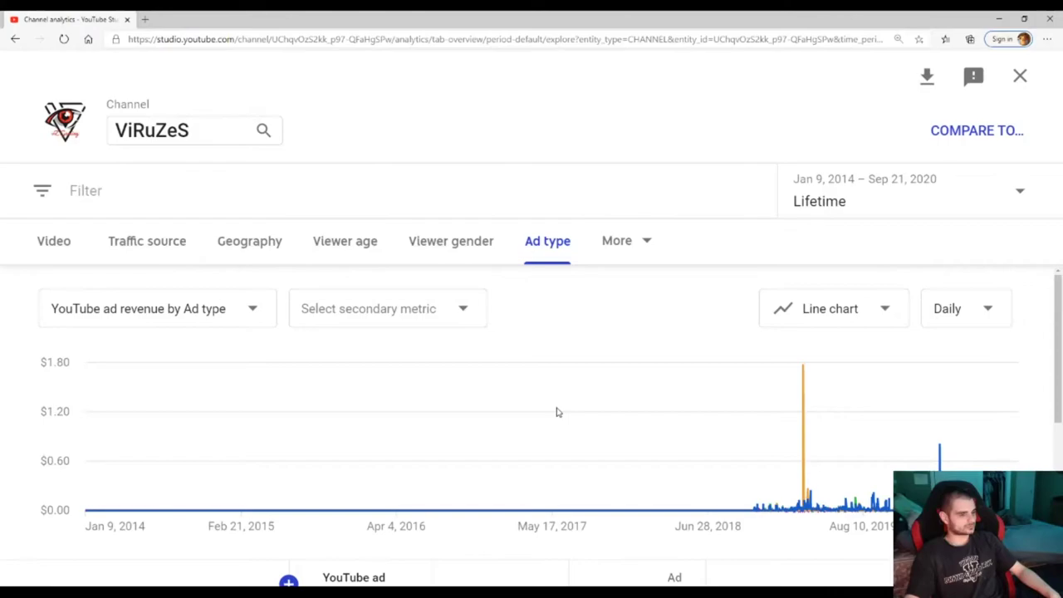
{"action": "scroll", "coordinate": [557, 412], "scroll_direction": "down", "scroll_amount": 5}
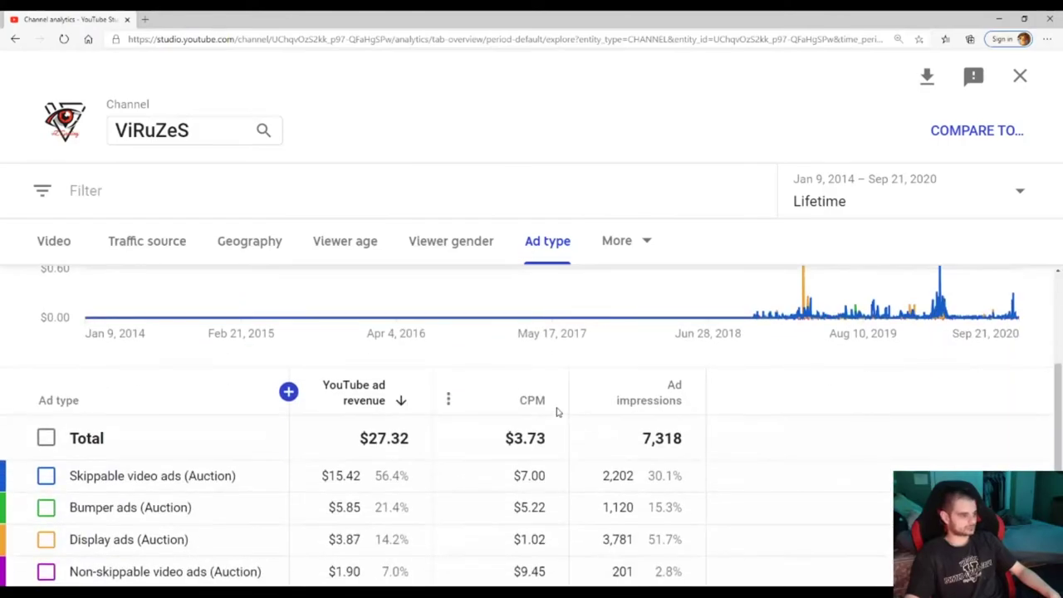
{"action": "scroll", "coordinate": [557, 413], "scroll_direction": "down", "scroll_amount": 1}
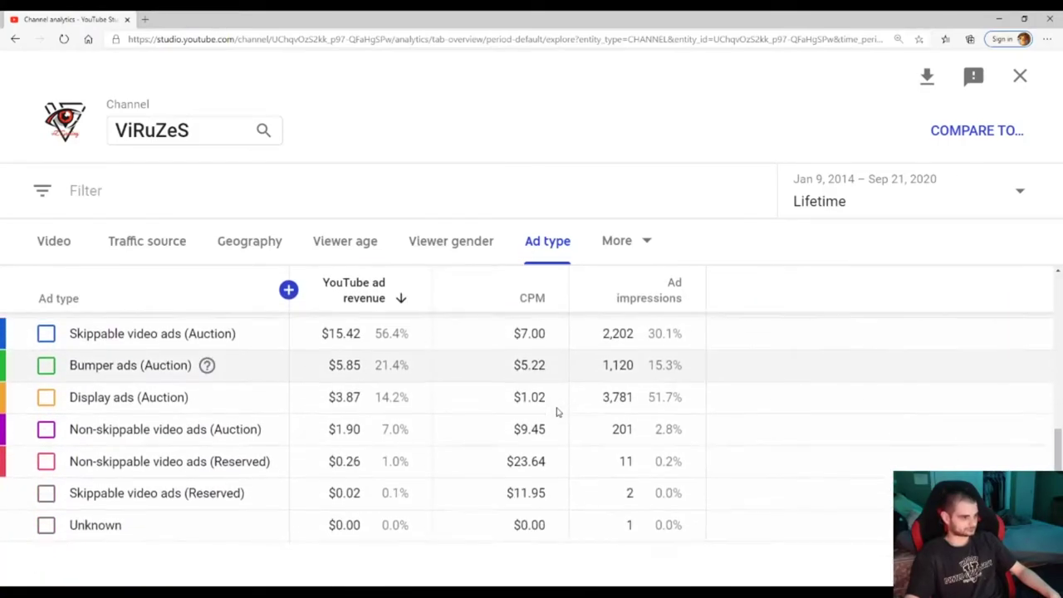
{"action": "scroll", "coordinate": [557, 413], "scroll_direction": "up", "scroll_amount": 4}
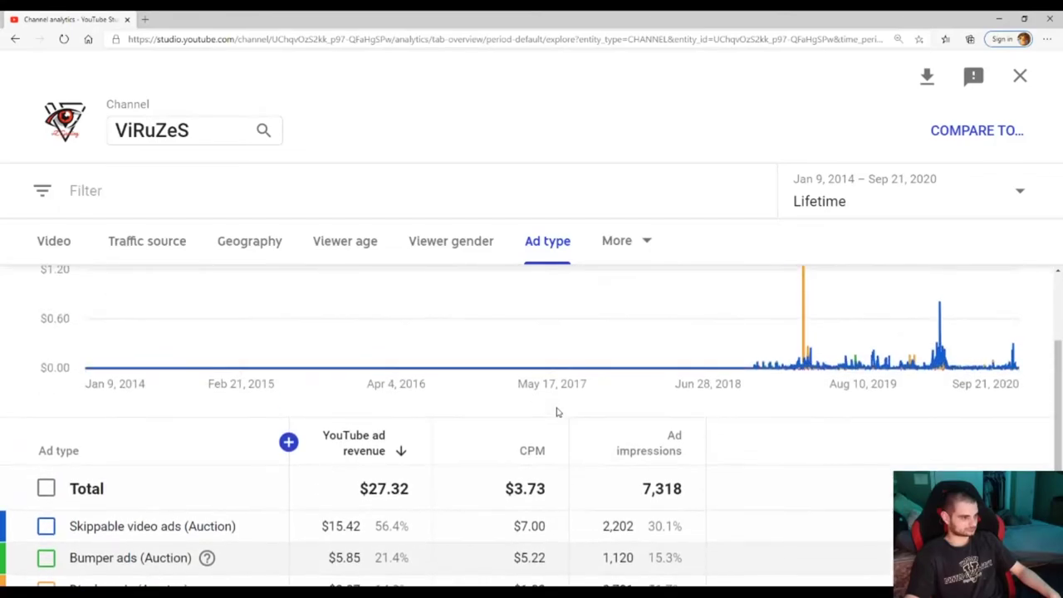
{"action": "scroll", "coordinate": [557, 413], "scroll_direction": "down", "scroll_amount": 2}
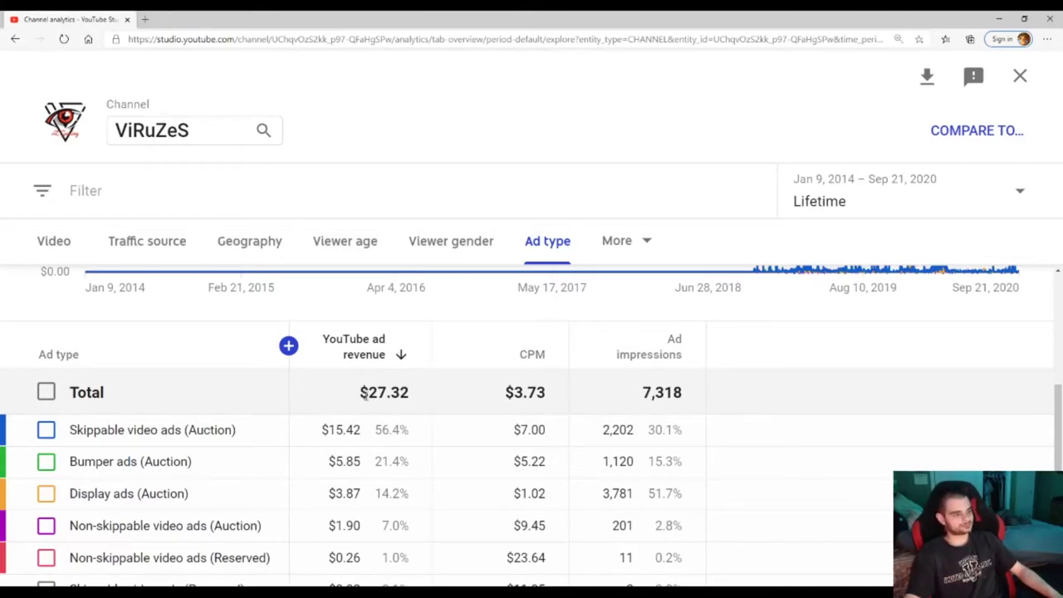
Highlight the $27.32 total revenue and review the ad-type table led by skippable auction ads
{"action": "left_click_drag", "start_coordinate": [359, 397], "coordinate": [410, 397]}
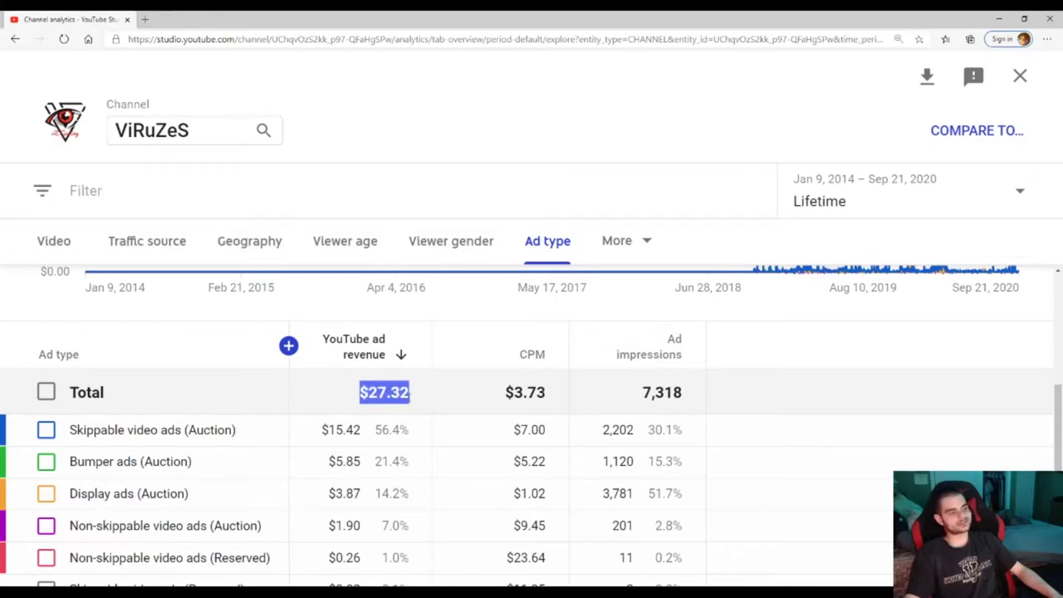
{"action": "left_click", "coordinate": [493, 429]}
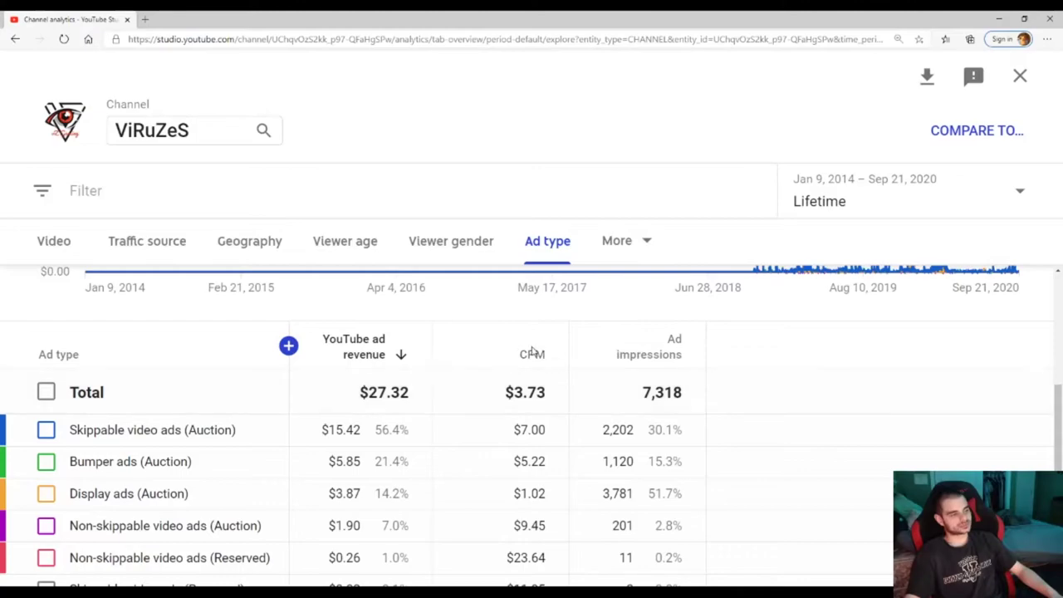
{"action": "mouse_move", "coordinate": [533, 355]}
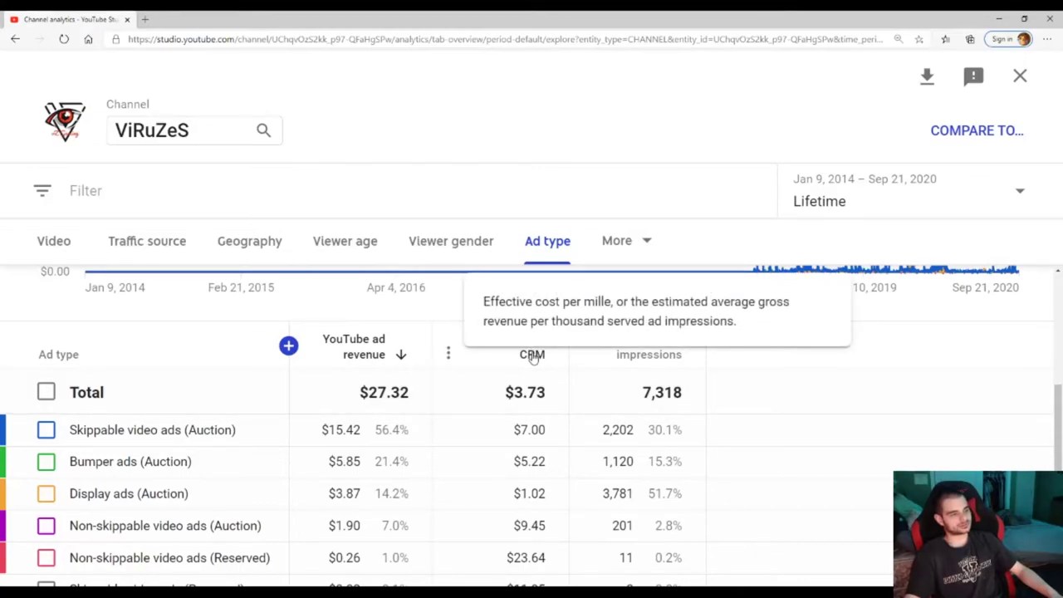
{"action": "scroll", "coordinate": [478, 396], "scroll_direction": "down", "scroll_amount": 1}
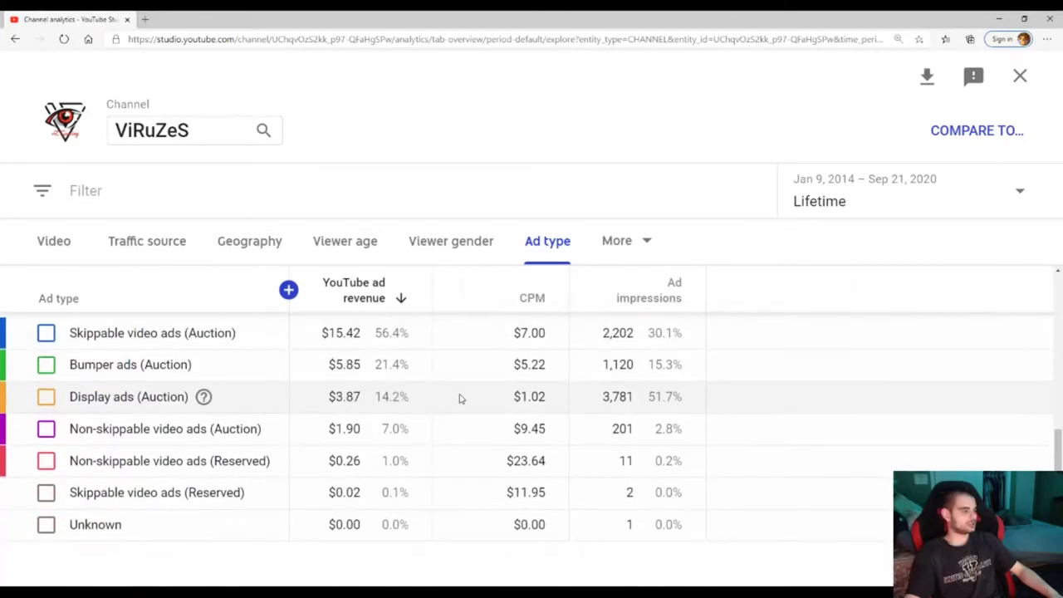
{"action": "scroll", "coordinate": [448, 404], "scroll_direction": "up", "scroll_amount": 3}
{"action": "scroll", "coordinate": [442, 403], "scroll_direction": "down", "scroll_amount": 3}
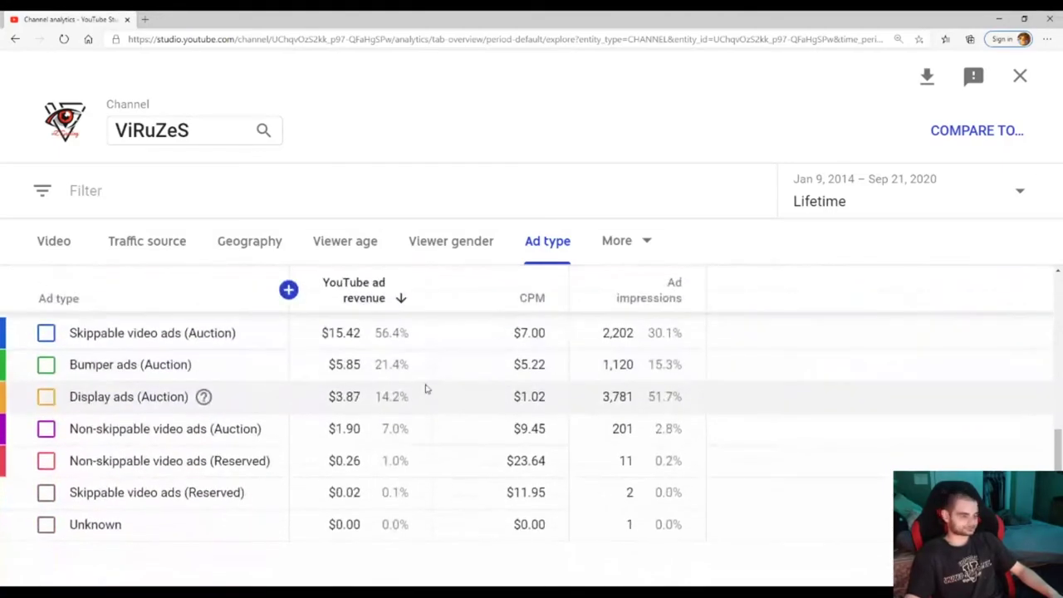
{"action": "scroll", "coordinate": [432, 407], "scroll_direction": "up", "scroll_amount": 1}
{"action": "scroll", "coordinate": [427, 408], "scroll_direction": "down", "scroll_amount": 1}
{"action": "scroll", "coordinate": [426, 408], "scroll_direction": "down", "scroll_amount": 1}
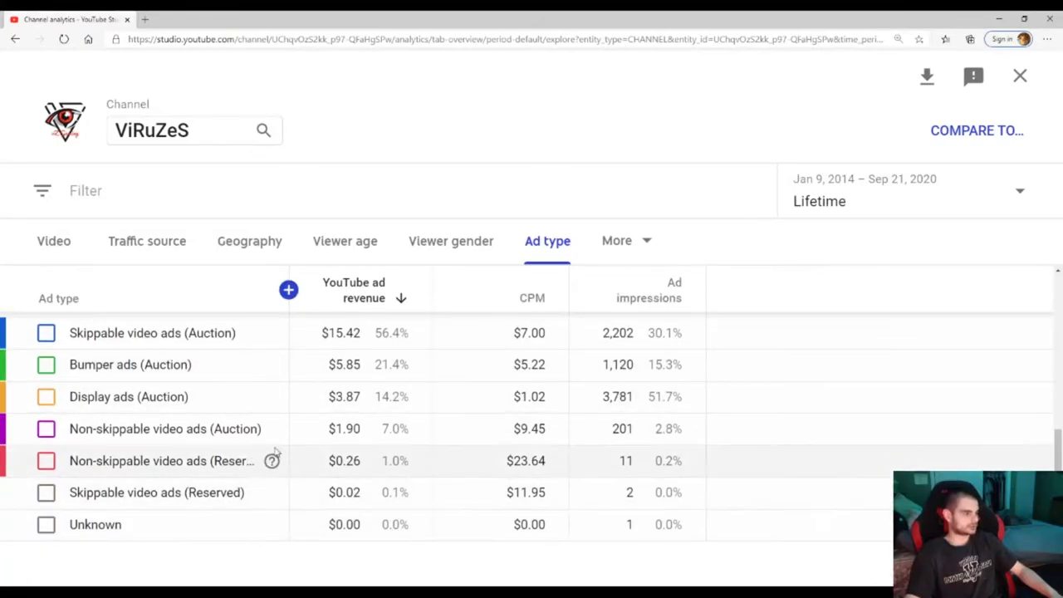
{"action": "scroll", "coordinate": [288, 425], "scroll_direction": "up", "scroll_amount": 1}
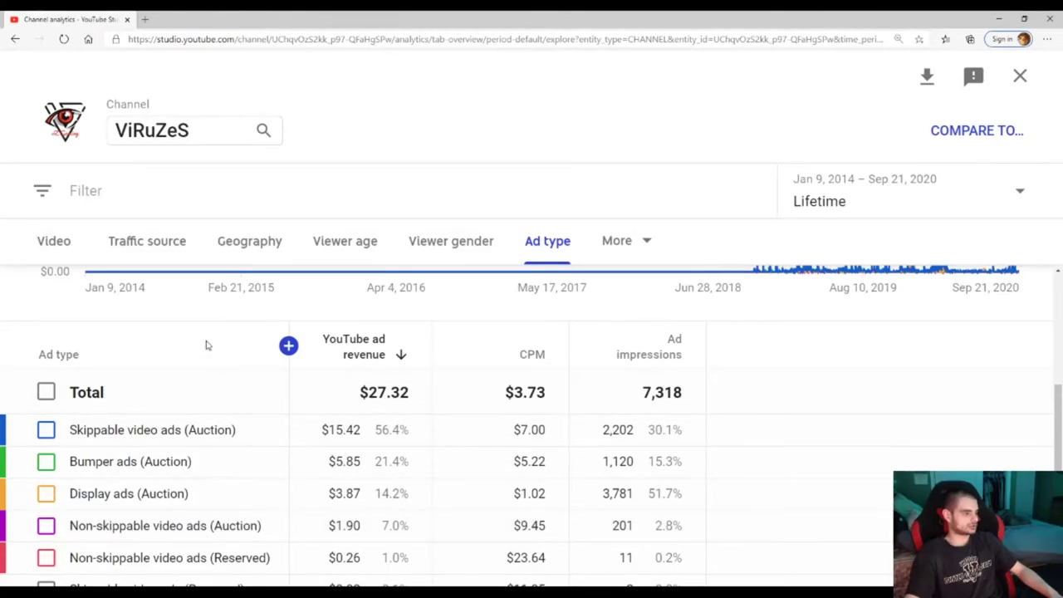
{"action": "scroll", "coordinate": [423, 310], "scroll_direction": "up", "scroll_amount": 3}
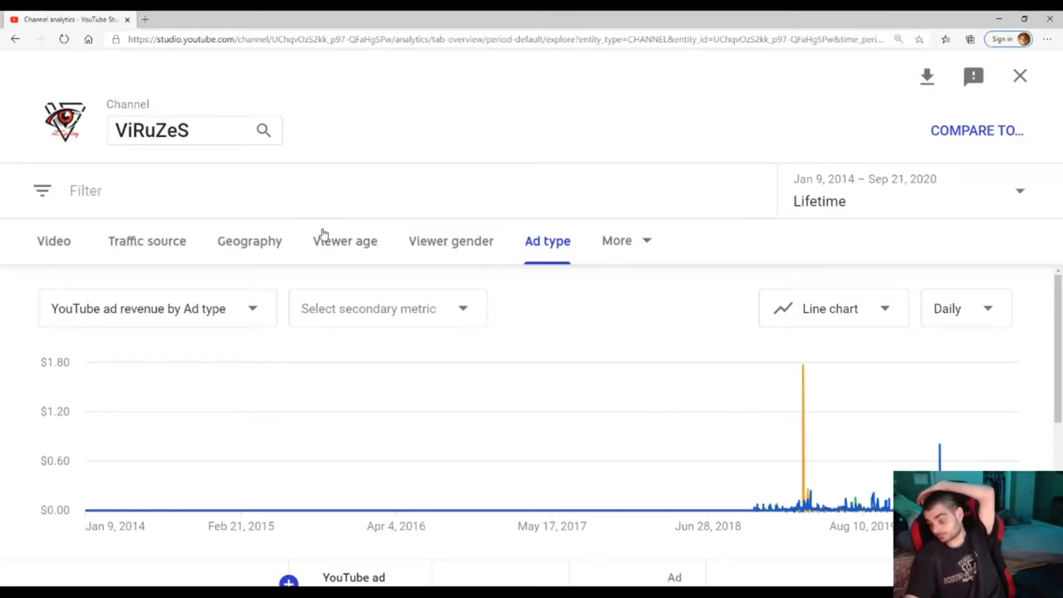
{"action": "scroll", "coordinate": [362, 286], "scroll_direction": "down", "scroll_amount": 3}
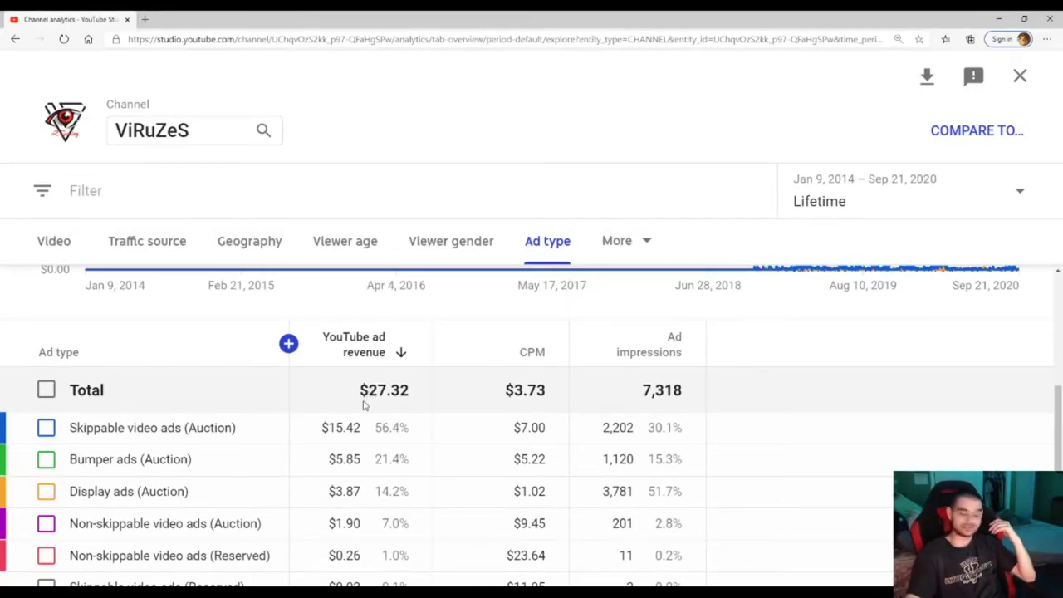
{"action": "scroll", "coordinate": [362, 409], "scroll_direction": "down", "scroll_amount": 1}
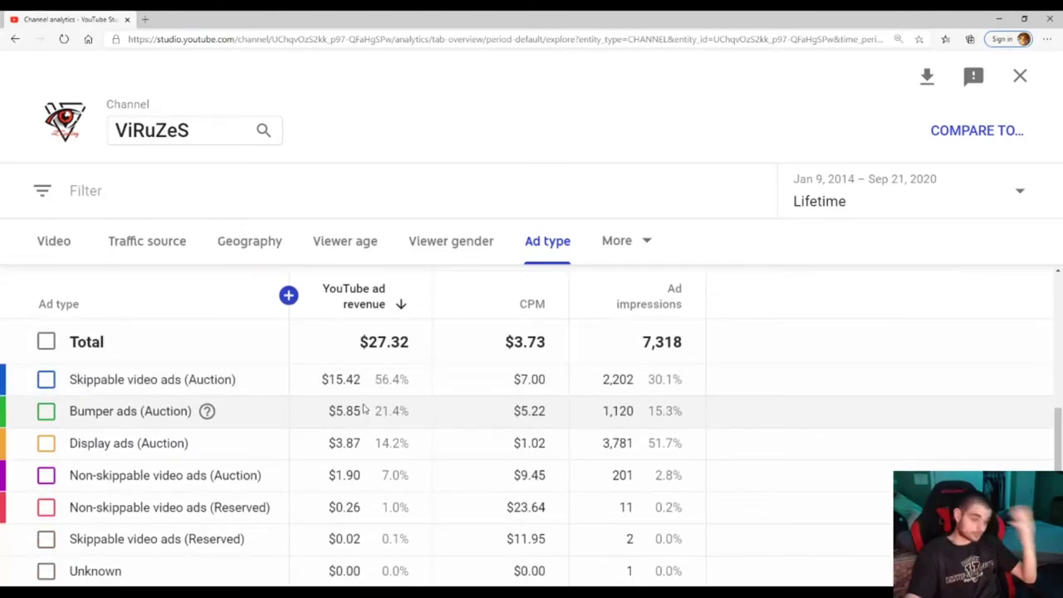
{"action": "scroll", "coordinate": [362, 409], "scroll_direction": "up", "scroll_amount": 4}
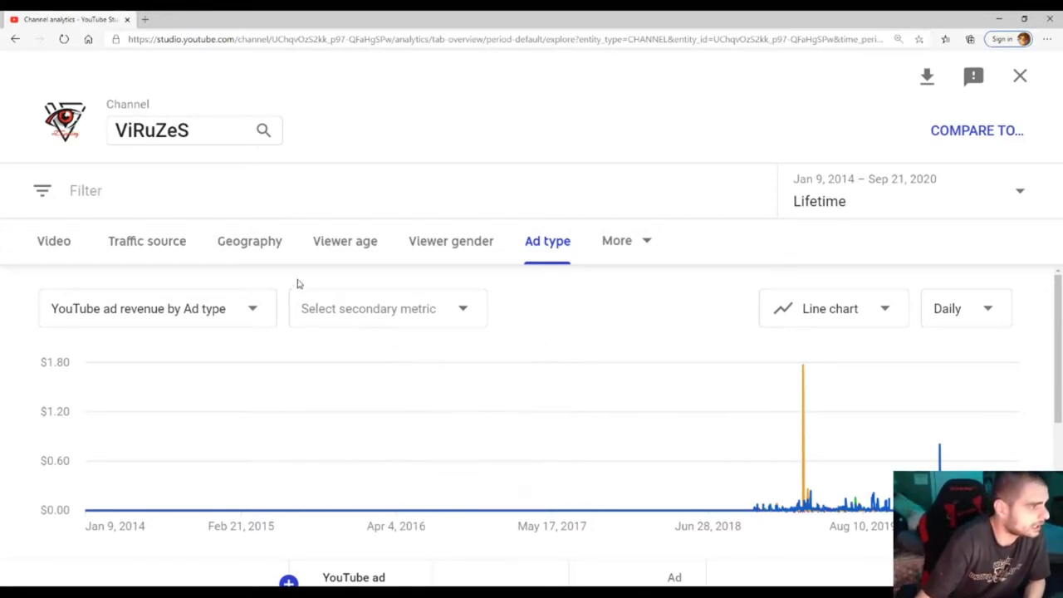
Show lifetime views by viewer age in the bar chart and table, with 18–24 years at 59.4%
{"action": "left_click", "coordinate": [339, 251]}
{"action": "scroll", "coordinate": [366, 400], "scroll_direction": "down", "scroll_amount": 3}
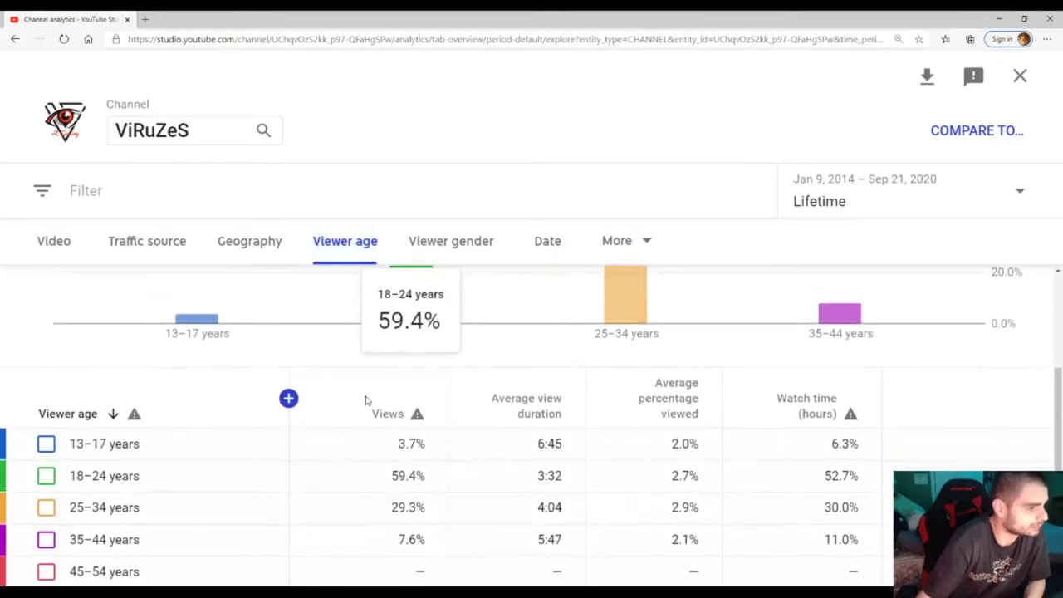
{"action": "scroll", "coordinate": [365, 400], "scroll_direction": "up", "scroll_amount": 2}
{"action": "scroll", "coordinate": [365, 400], "scroll_direction": "down", "scroll_amount": 2}
{"action": "scroll", "coordinate": [366, 400], "scroll_direction": "down", "scroll_amount": 2}
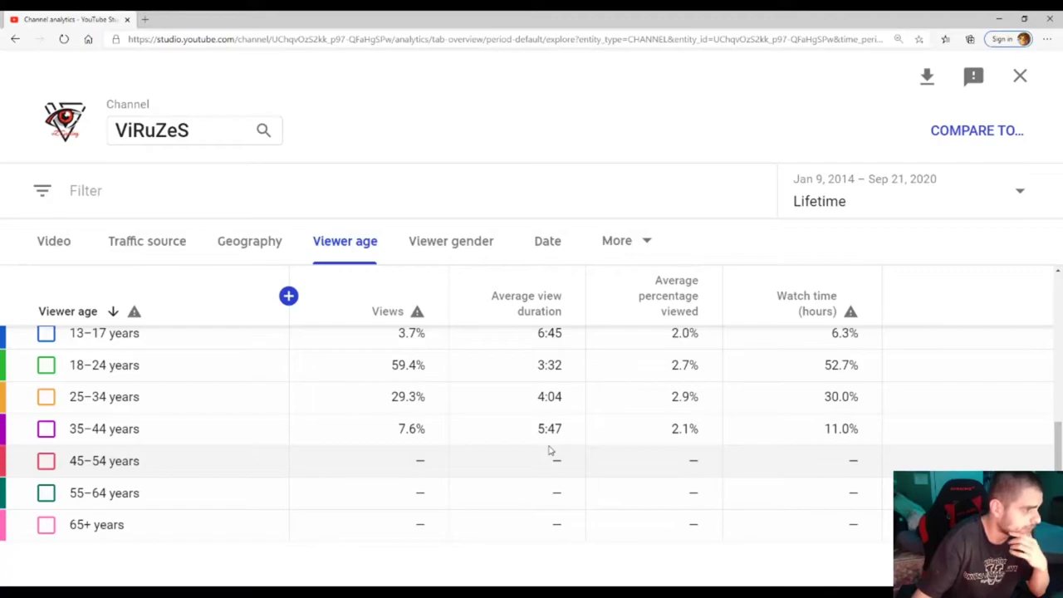
{"action": "scroll", "coordinate": [548, 450], "scroll_direction": "up", "scroll_amount": 3}
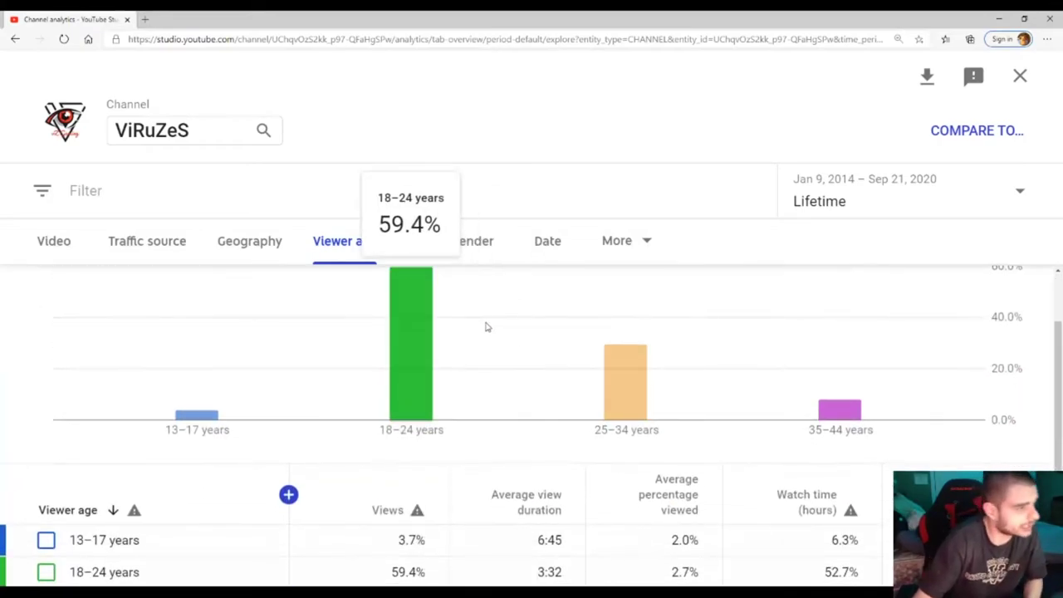
{"action": "scroll", "coordinate": [486, 326], "scroll_direction": "up", "scroll_amount": 1}
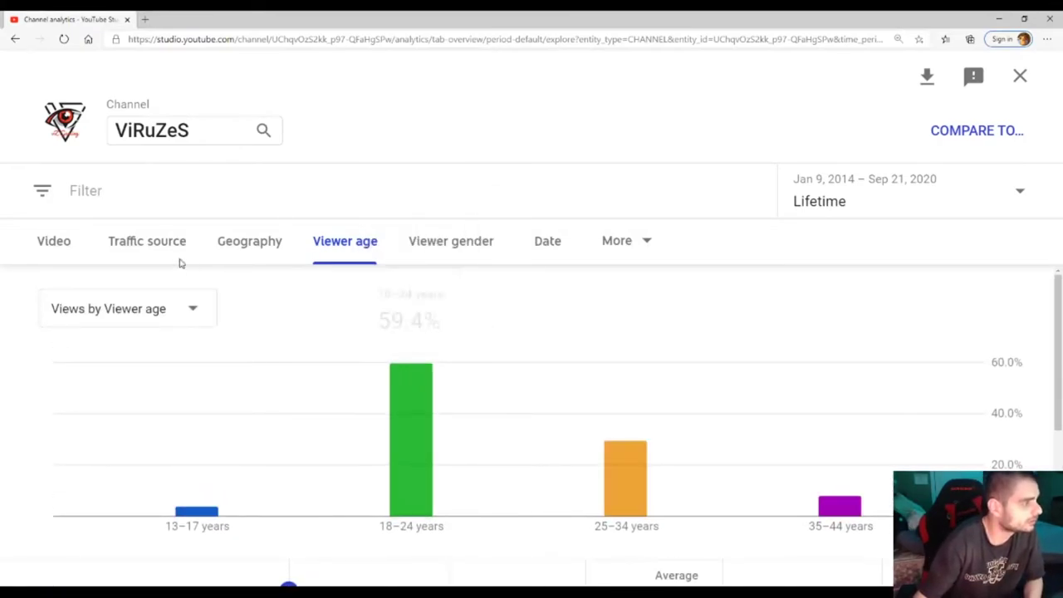
Break the report's views down by individual video
{"action": "left_click", "coordinate": [53, 242]}
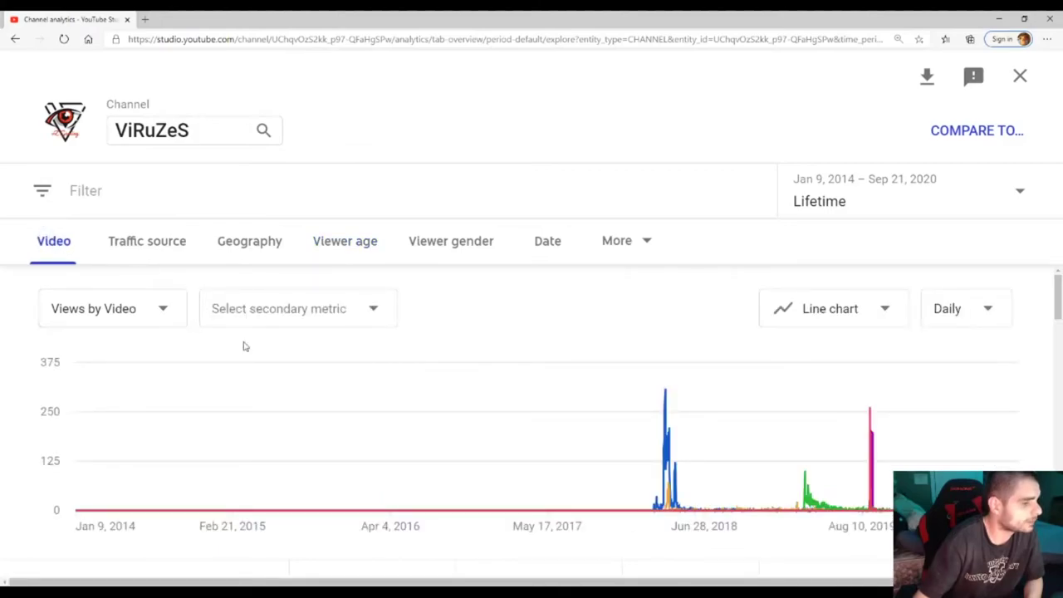
{"action": "scroll", "coordinate": [275, 364], "scroll_direction": "down", "scroll_amount": 1}
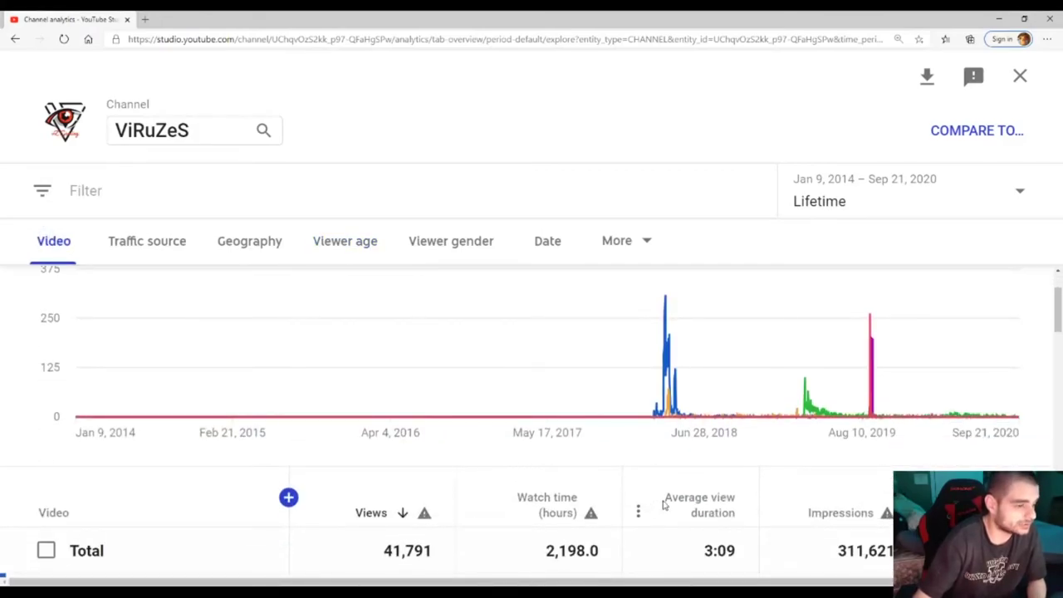
{"action": "scroll", "coordinate": [665, 504], "scroll_direction": "down", "scroll_amount": 2}
{"action": "scroll", "coordinate": [581, 480], "scroll_direction": "up", "scroll_amount": 3}
{"action": "scroll", "coordinate": [546, 474], "scroll_direction": "down", "scroll_amount": 5}
{"action": "scroll", "coordinate": [472, 461], "scroll_direction": "up", "scroll_amount": 5}
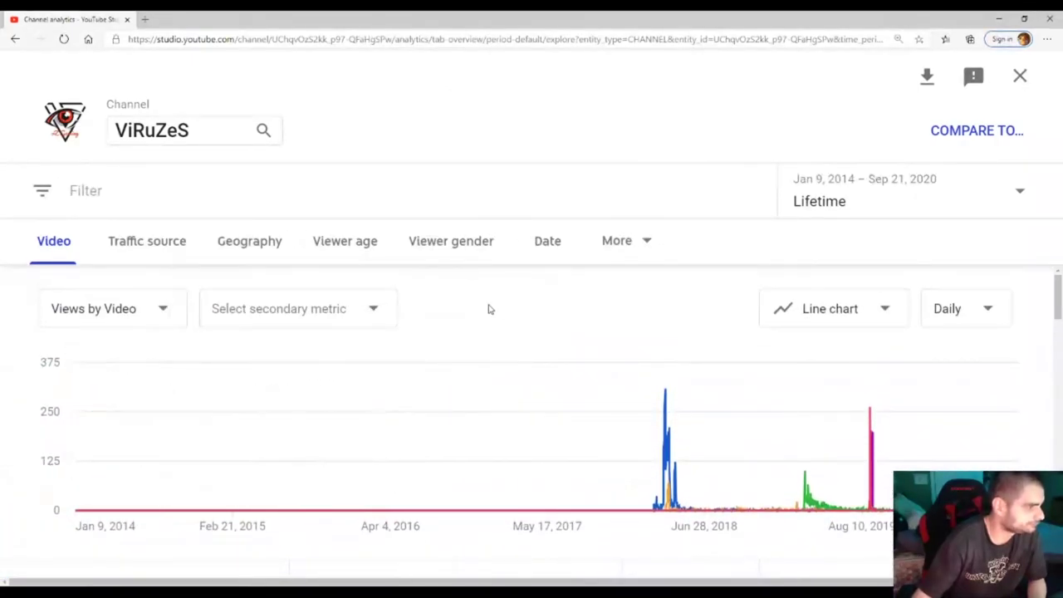
Limit the per-video table to the last 365 days and check all top 50 videos
{"action": "left_click", "coordinate": [907, 212]}
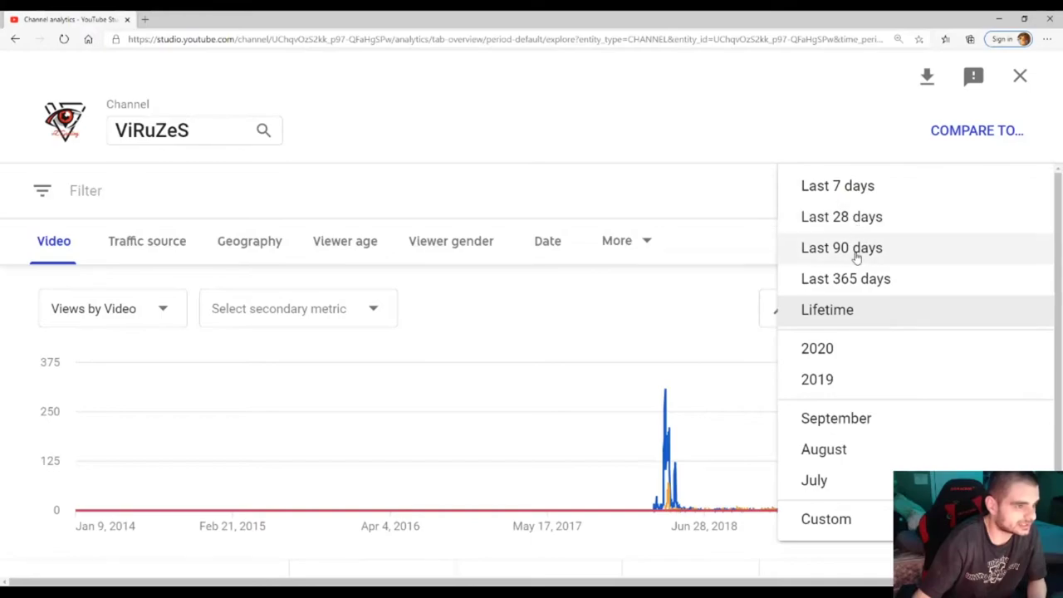
{"action": "left_click", "coordinate": [843, 286]}
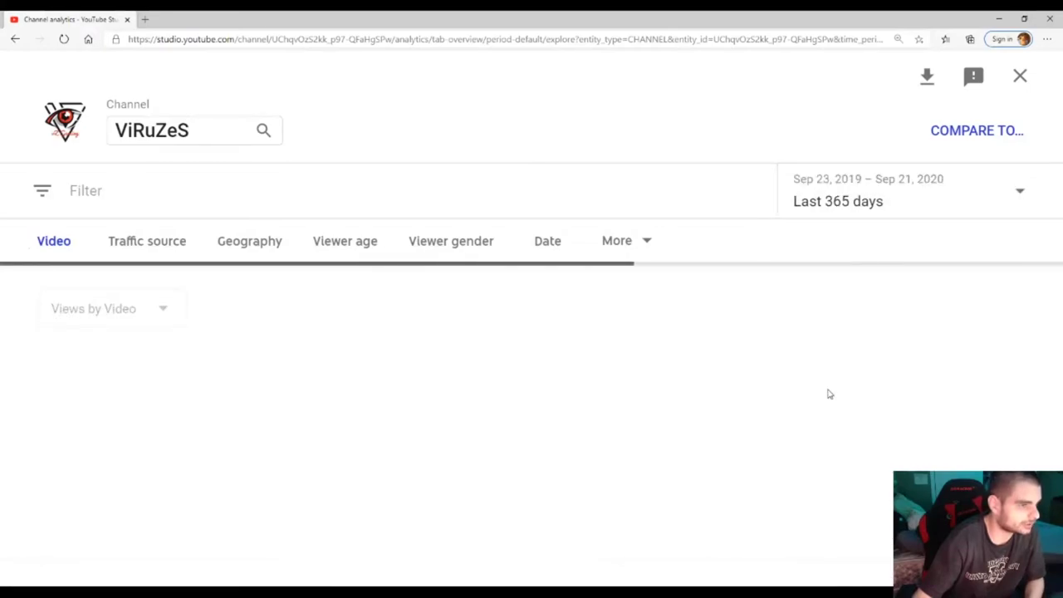
{"action": "scroll", "coordinate": [709, 431], "scroll_direction": "down", "scroll_amount": 3}
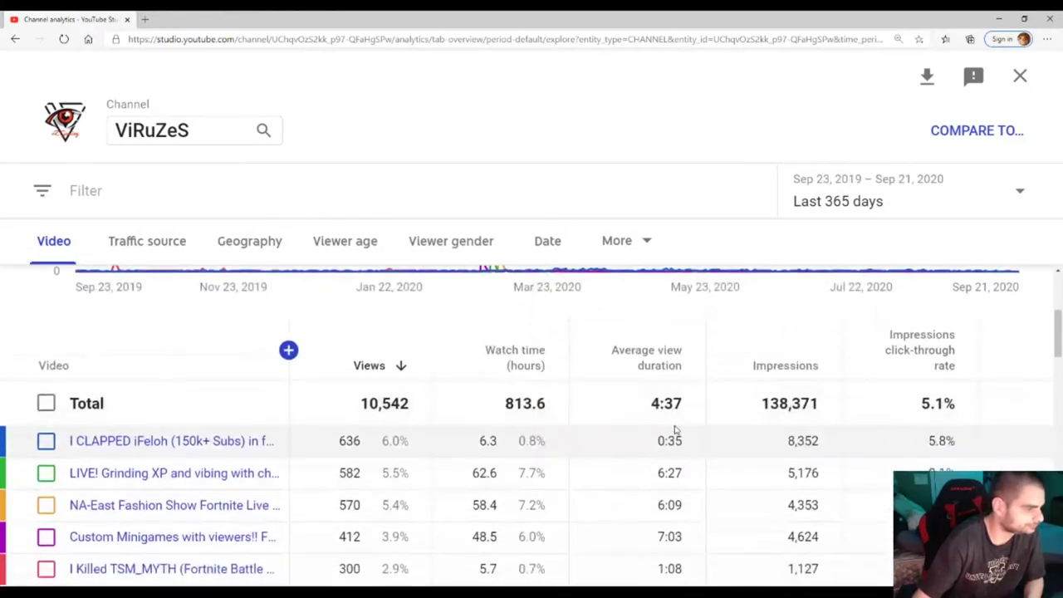
{"action": "scroll", "coordinate": [473, 450], "scroll_direction": "down", "scroll_amount": 1}
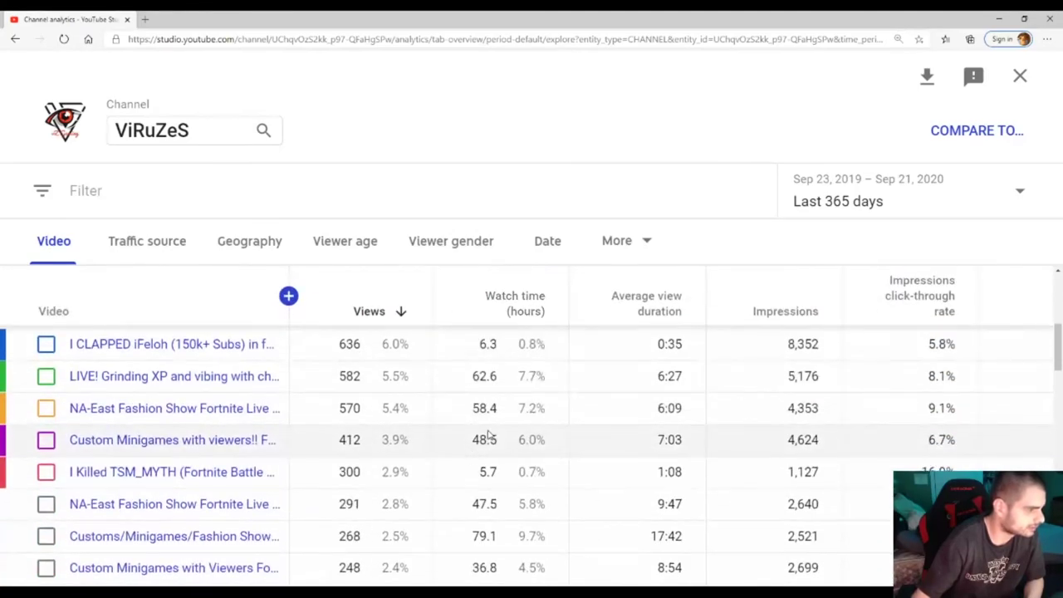
{"action": "scroll", "coordinate": [465, 423], "scroll_direction": "down", "scroll_amount": 2}
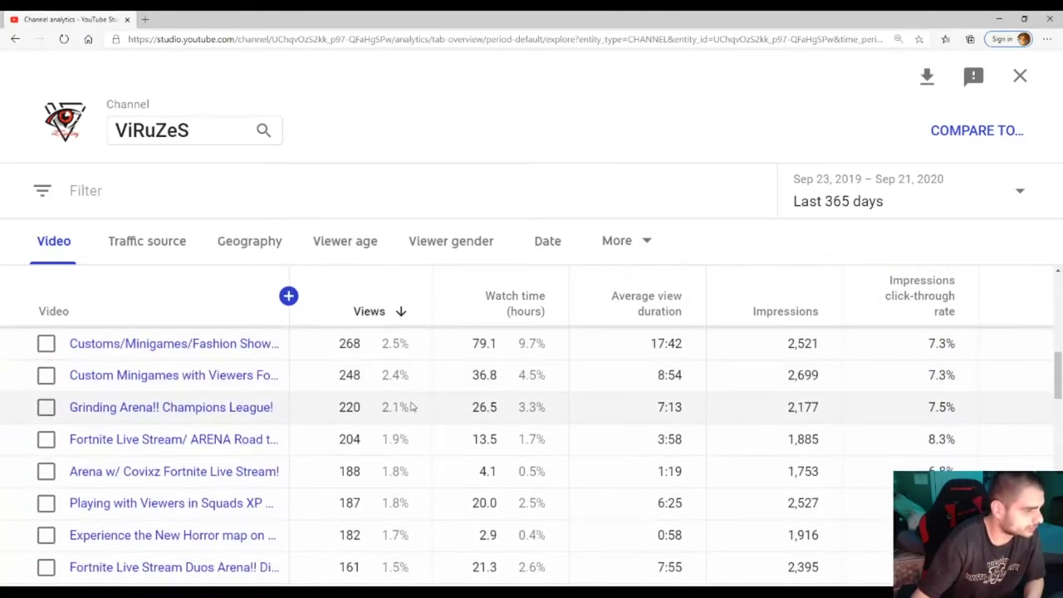
{"action": "scroll", "coordinate": [423, 432], "scroll_direction": "down", "scroll_amount": 7}
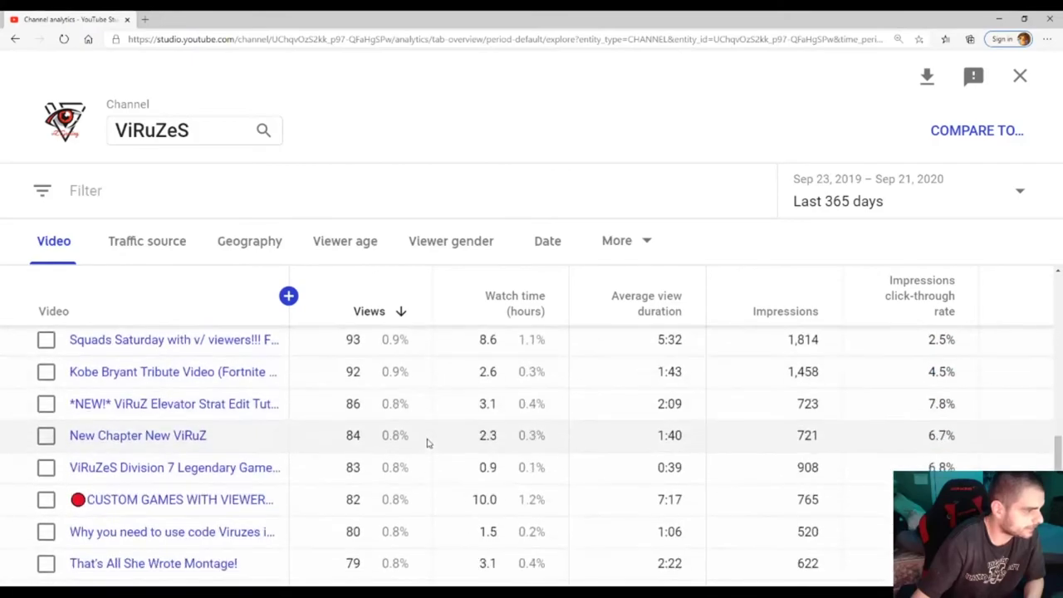
{"action": "scroll", "coordinate": [426, 442], "scroll_direction": "down", "scroll_amount": 6}
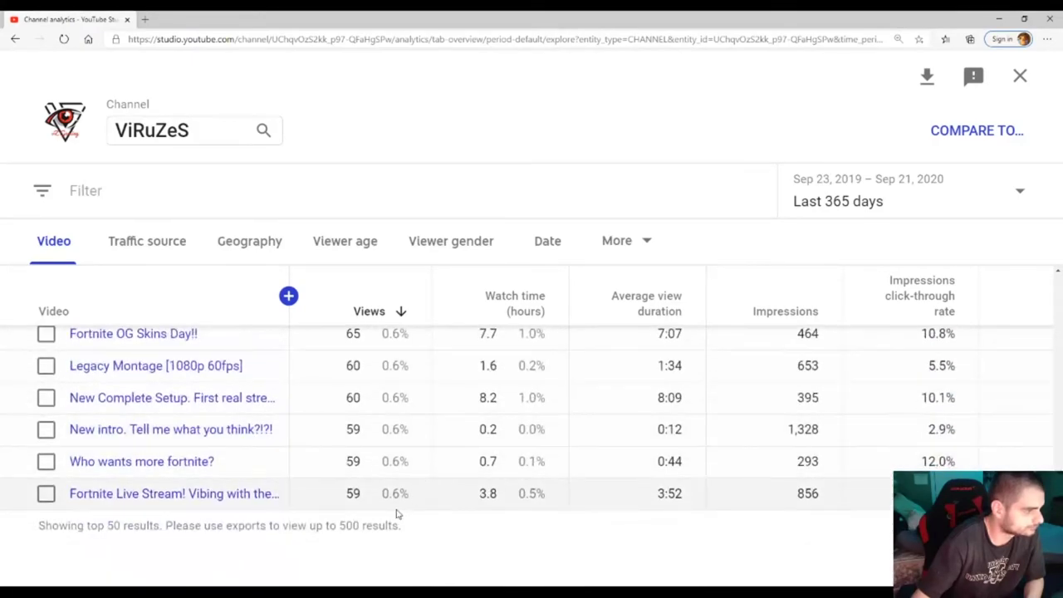
{"action": "scroll", "coordinate": [386, 493], "scroll_direction": "up", "scroll_amount": 3}
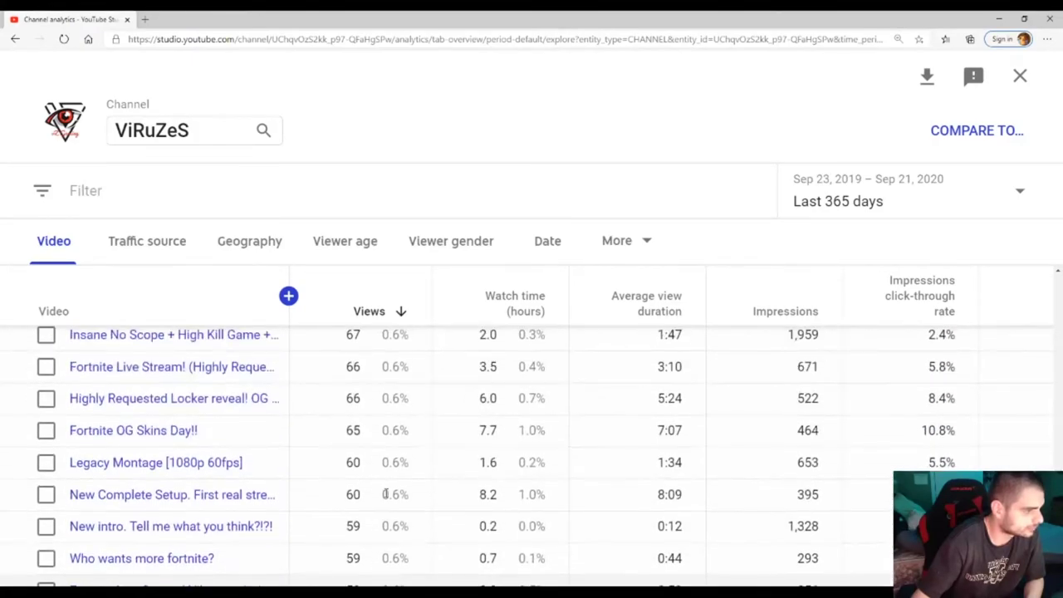
{"action": "scroll", "coordinate": [223, 530], "scroll_direction": "down", "scroll_amount": 3}
{"action": "mouse_move", "coordinate": [202, 493]}
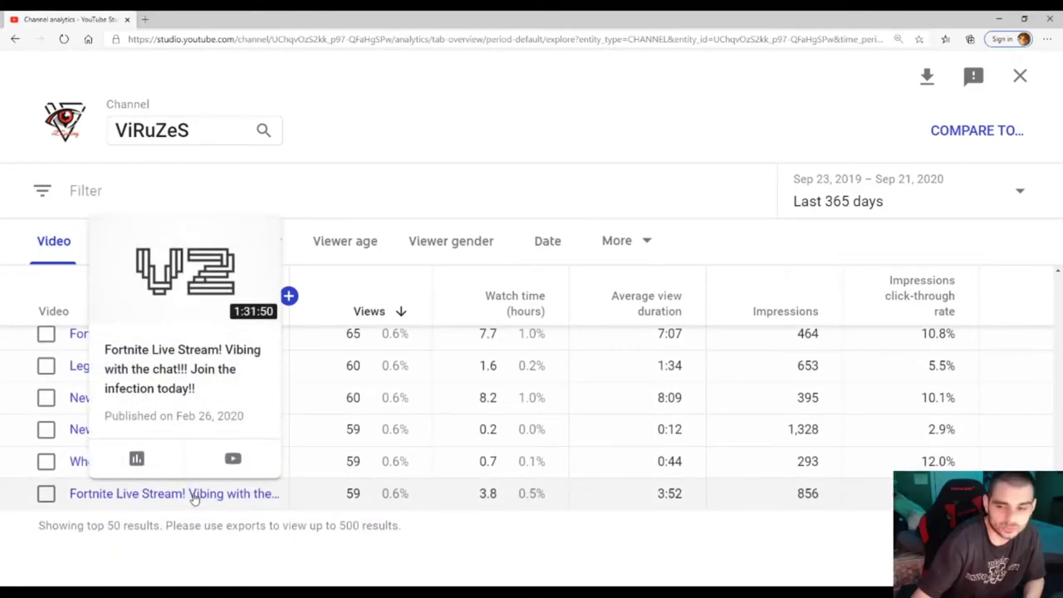
{"action": "scroll", "coordinate": [323, 460], "scroll_direction": "up", "scroll_amount": 5}
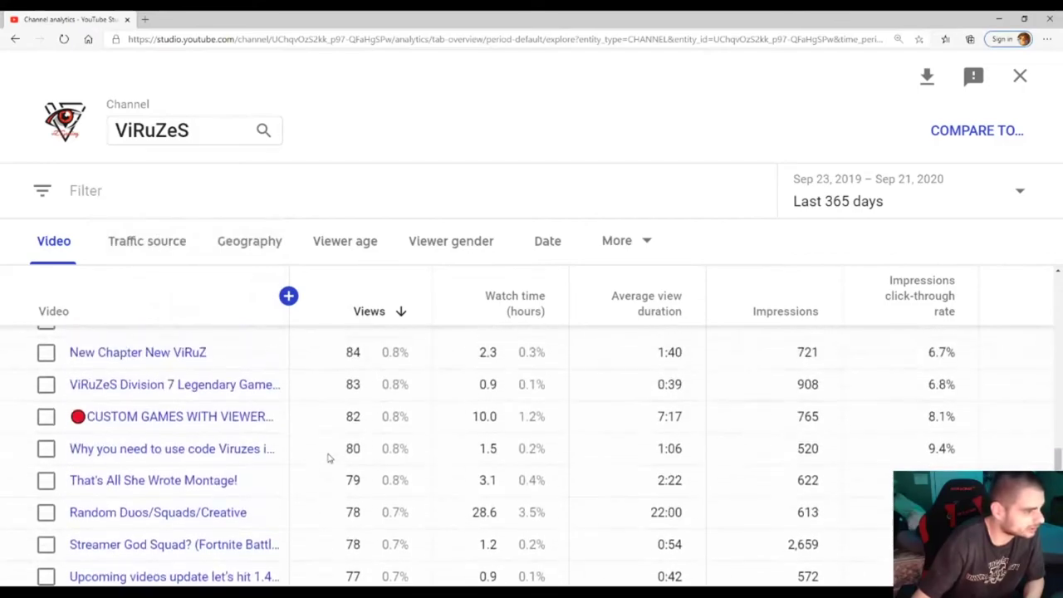
{"action": "scroll", "coordinate": [328, 458], "scroll_direction": "down", "scroll_amount": 5}
{"action": "scroll", "coordinate": [328, 457], "scroll_direction": "up", "scroll_amount": 10}
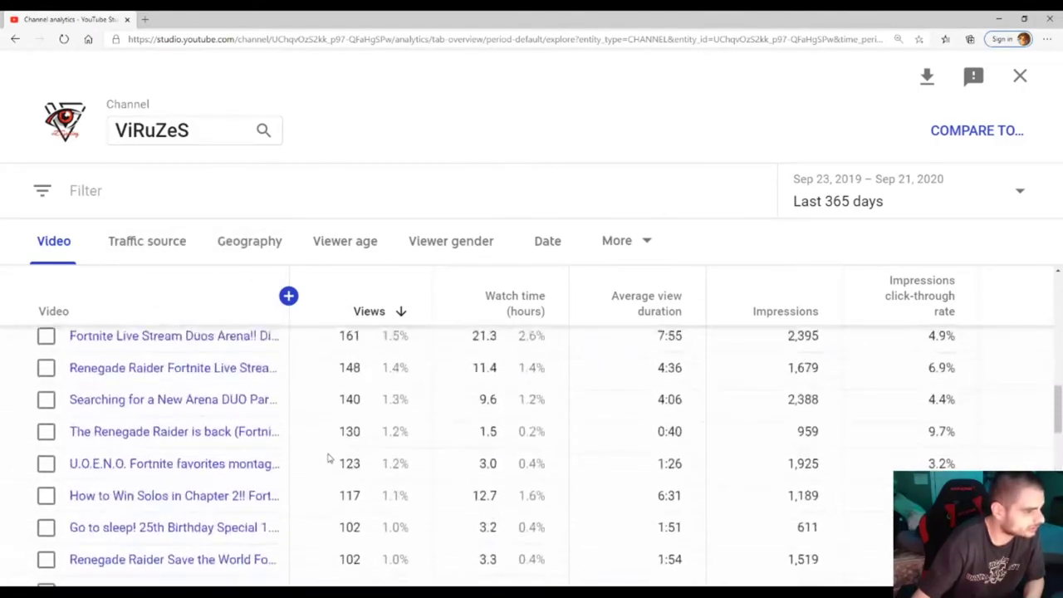
{"action": "scroll", "coordinate": [328, 458], "scroll_direction": "down", "scroll_amount": 9}
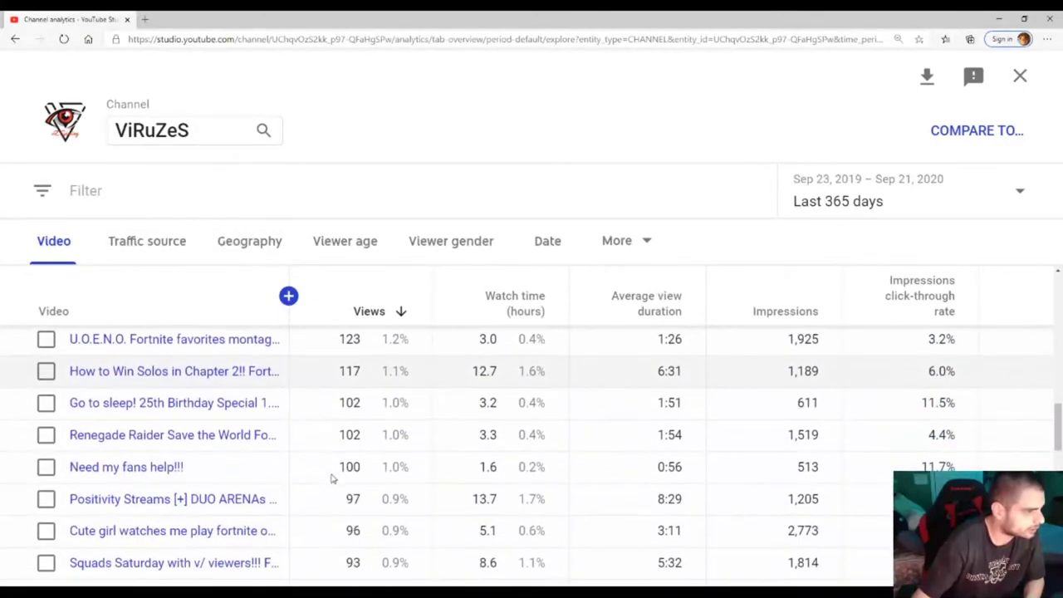
{"action": "scroll", "coordinate": [332, 474], "scroll_direction": "up", "scroll_amount": 6}
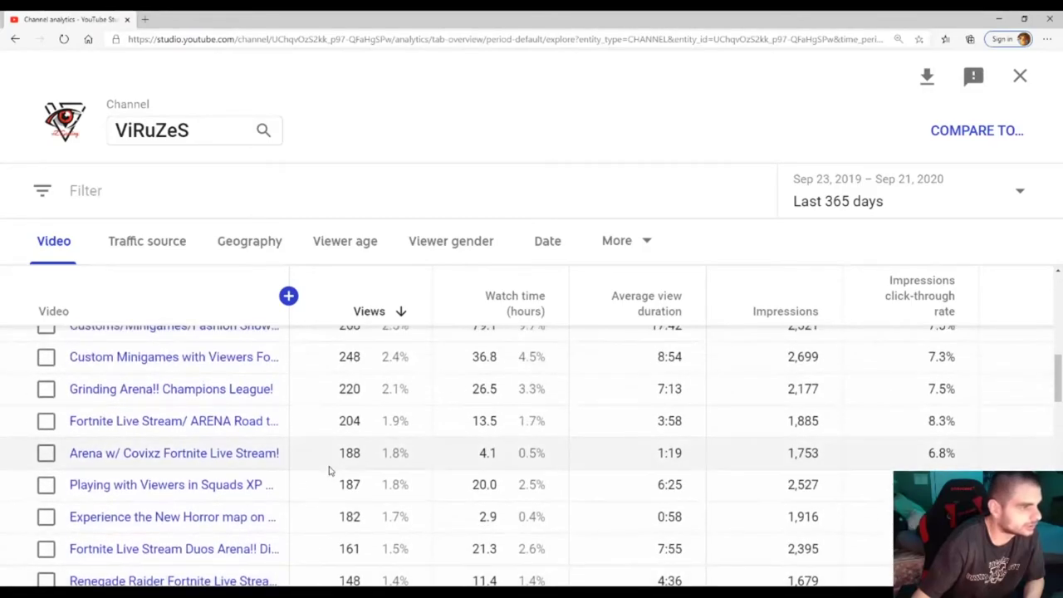
Exit Advanced mode to the 28-day Channel analytics overview and check its summary cards and Top videos
{"action": "left_click", "coordinate": [1019, 76]}
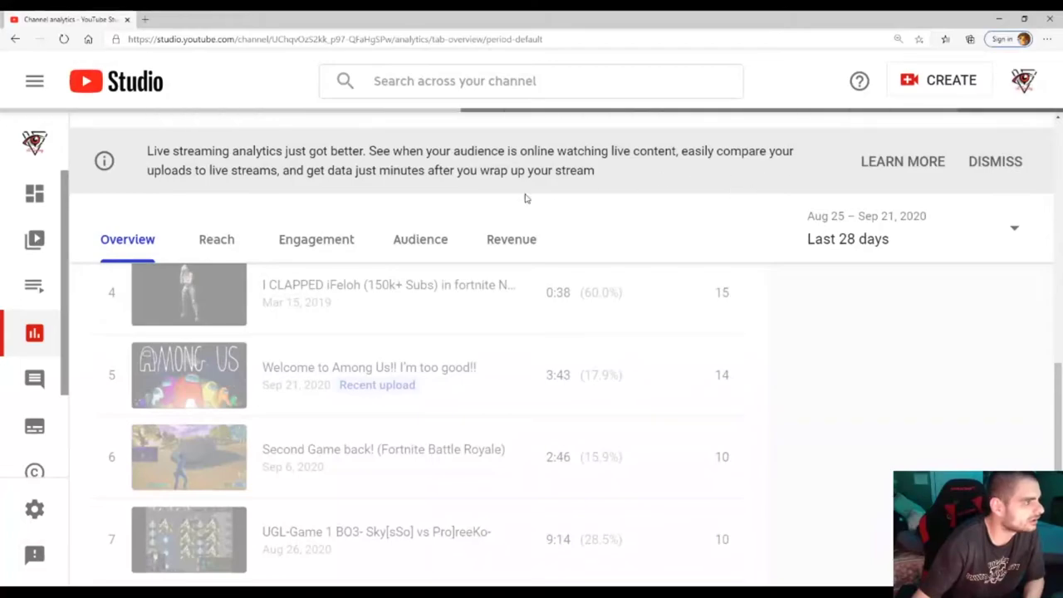
{"action": "scroll", "coordinate": [358, 275], "scroll_direction": "up", "scroll_amount": 10}
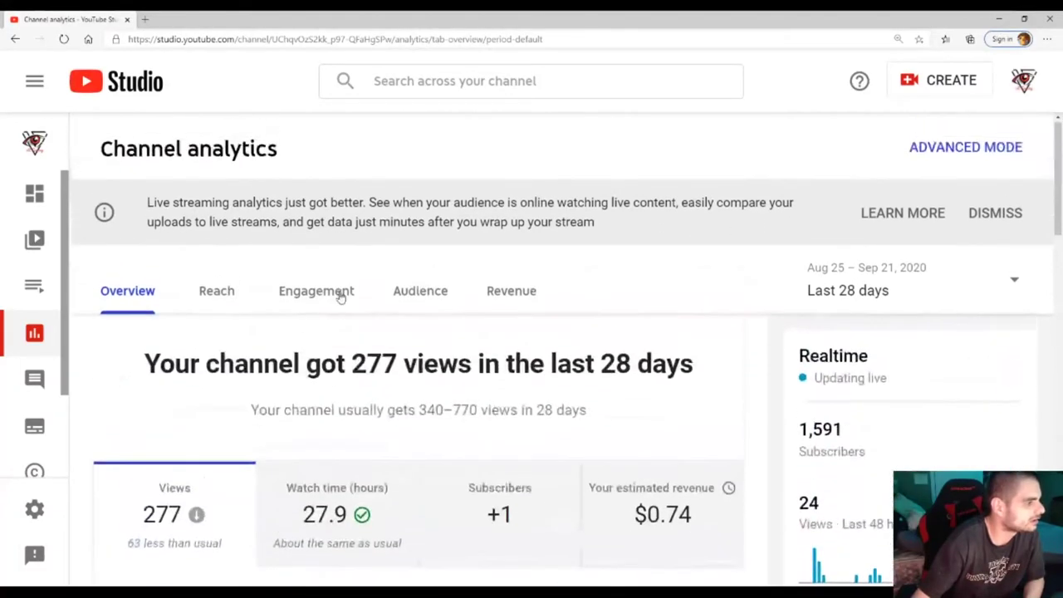
{"action": "scroll", "coordinate": [490, 399], "scroll_direction": "up", "scroll_amount": 2}
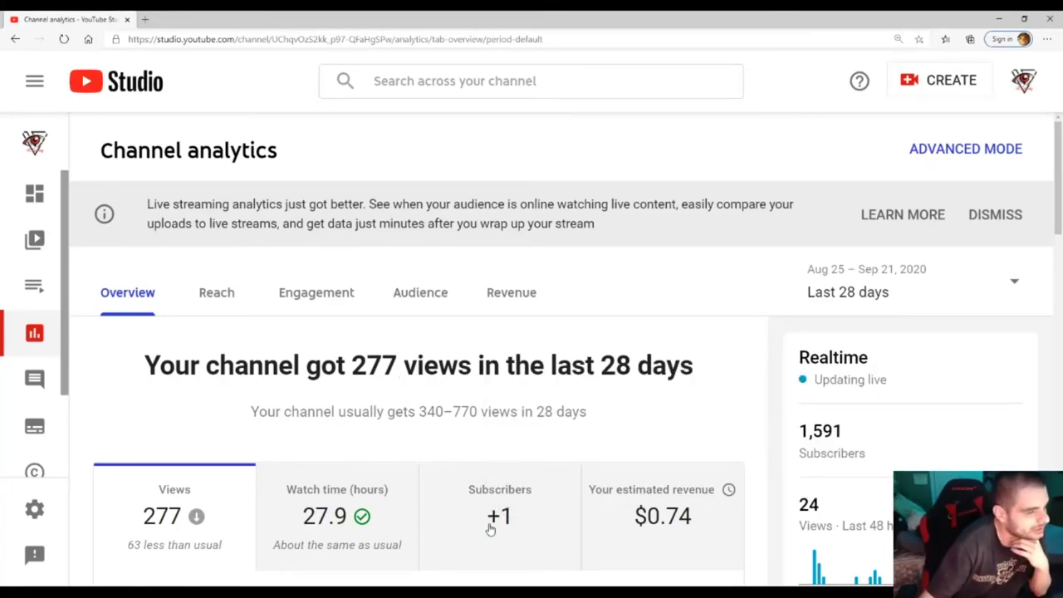
{"action": "mouse_move", "coordinate": [500, 532]}
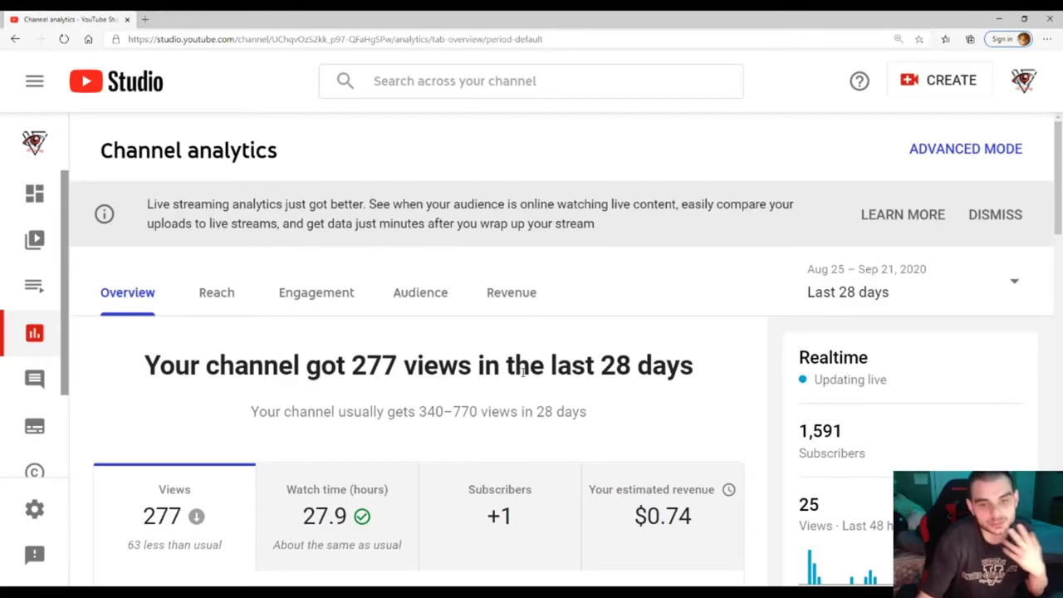
{"action": "scroll", "coordinate": [631, 434], "scroll_direction": "down", "scroll_amount": 5}
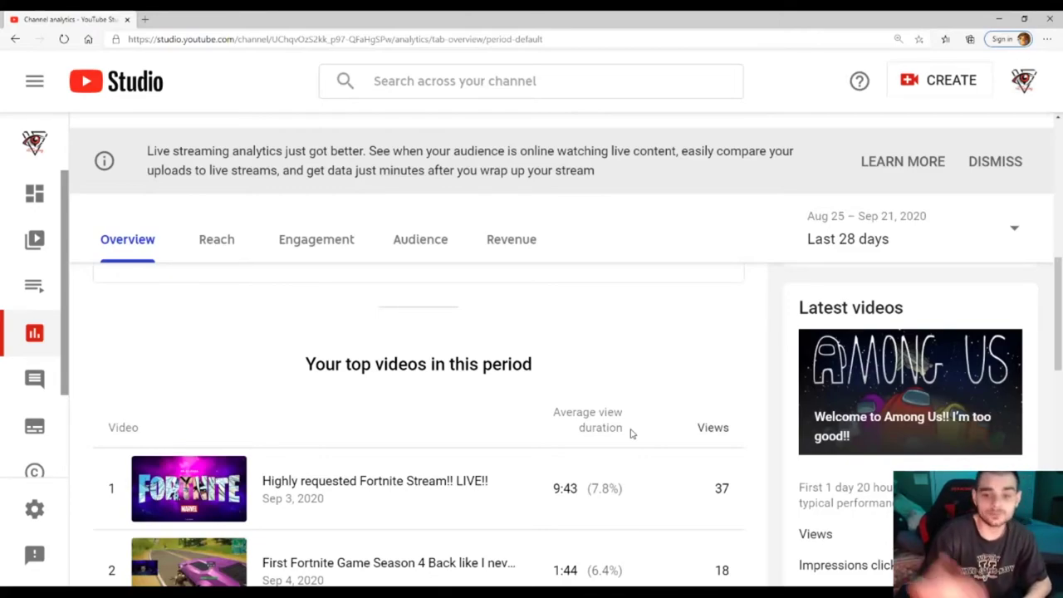
Scroll the top videos list down to 'Welcome to Fall Guys! First impressions?' at 8 views
{"action": "scroll", "coordinate": [631, 432], "scroll_direction": "down", "scroll_amount": 6}
{"action": "scroll", "coordinate": [623, 439], "scroll_direction": "up", "scroll_amount": 4}
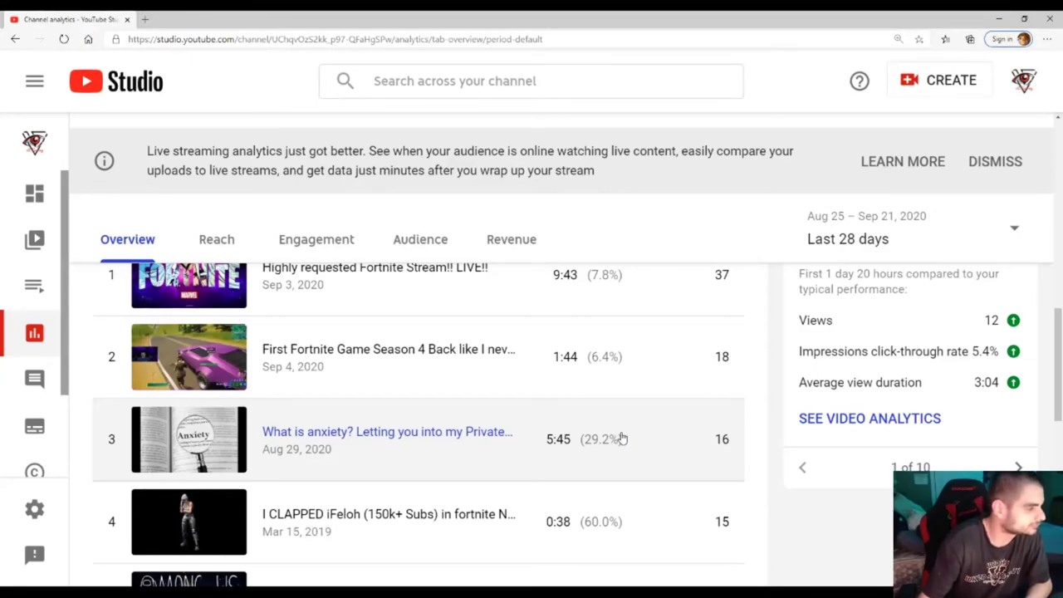
{"action": "scroll", "coordinate": [621, 438], "scroll_direction": "up", "scroll_amount": 10}
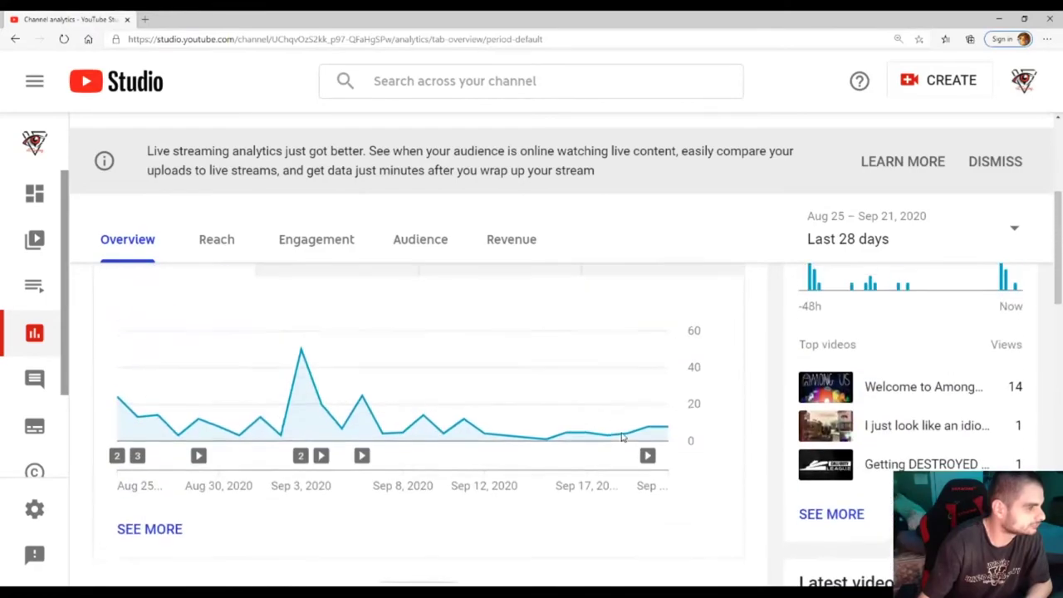
{"action": "scroll", "coordinate": [621, 437], "scroll_direction": "up", "scroll_amount": 1}
{"action": "scroll", "coordinate": [622, 437], "scroll_direction": "down", "scroll_amount": 2}
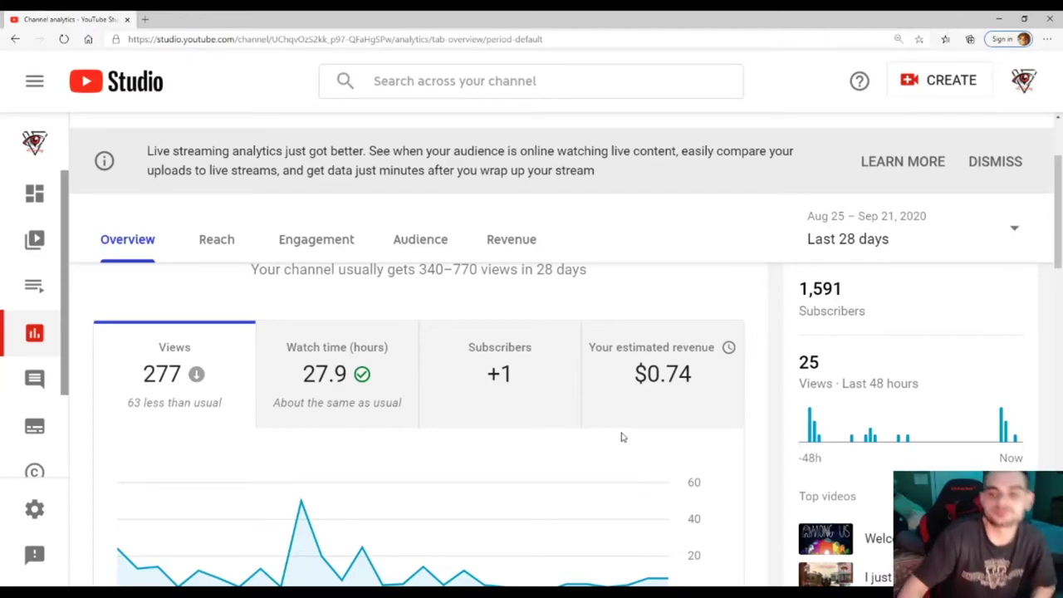
{"action": "scroll", "coordinate": [495, 415], "scroll_direction": "down", "scroll_amount": 10}
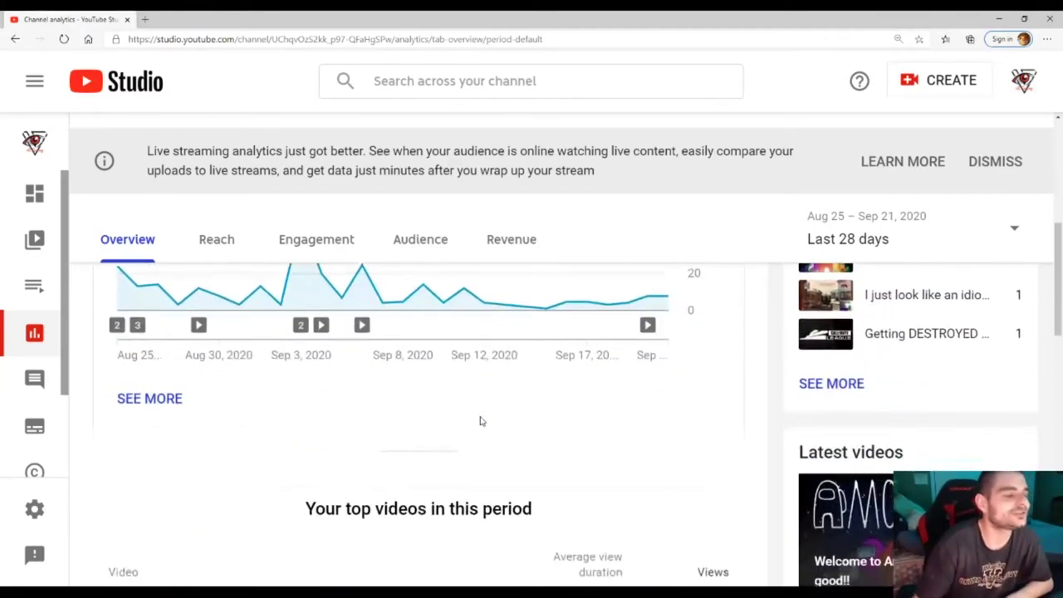
{"action": "scroll", "coordinate": [478, 442], "scroll_direction": "down", "scroll_amount": 3}
{"action": "scroll", "coordinate": [473, 444], "scroll_direction": "down", "scroll_amount": 3}
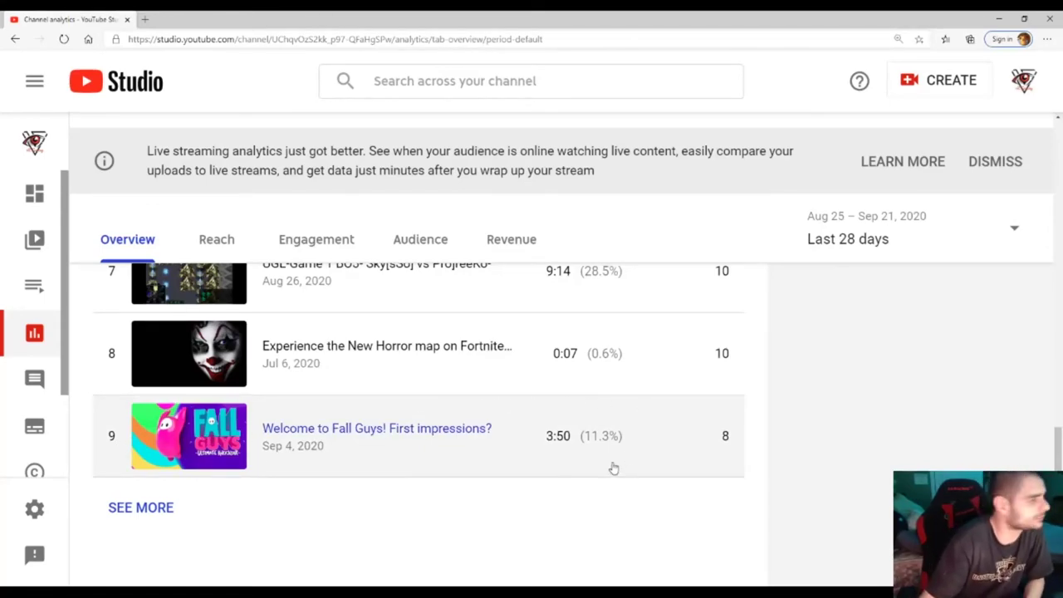
{"action": "scroll", "coordinate": [652, 448], "scroll_direction": "up", "scroll_amount": 6}
{"action": "scroll", "coordinate": [650, 452], "scroll_direction": "down", "scroll_amount": 6}
{"action": "scroll", "coordinate": [639, 452], "scroll_direction": "down", "scroll_amount": 4}
{"action": "scroll", "coordinate": [499, 399], "scroll_direction": "up", "scroll_amount": 1}
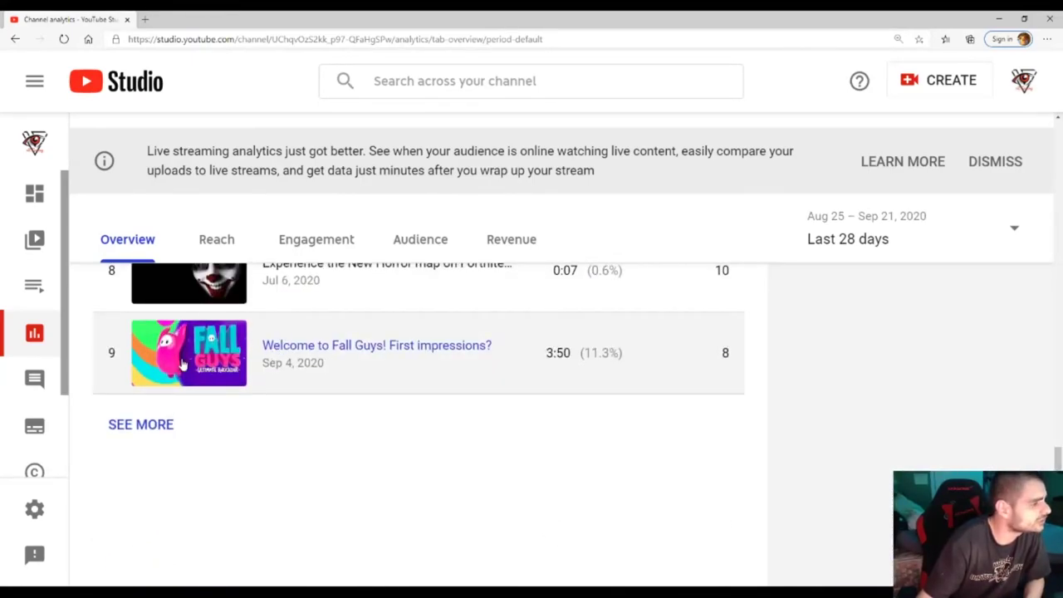
{"action": "left_click", "coordinate": [183, 363]}
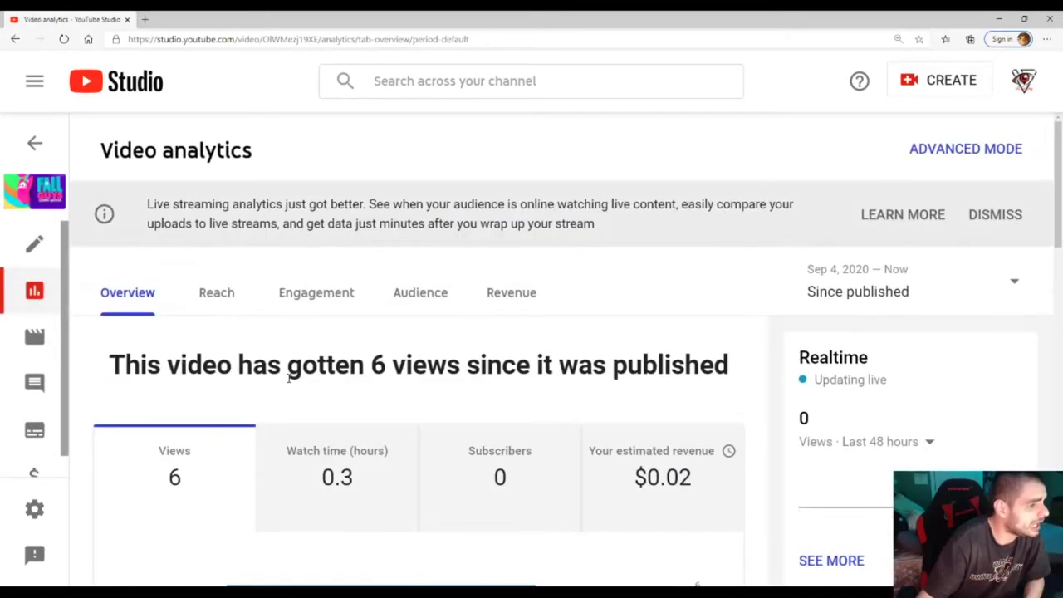
{"action": "scroll", "coordinate": [293, 382], "scroll_direction": "down", "scroll_amount": 2}
{"action": "scroll", "coordinate": [280, 375], "scroll_direction": "up", "scroll_amount": 2}
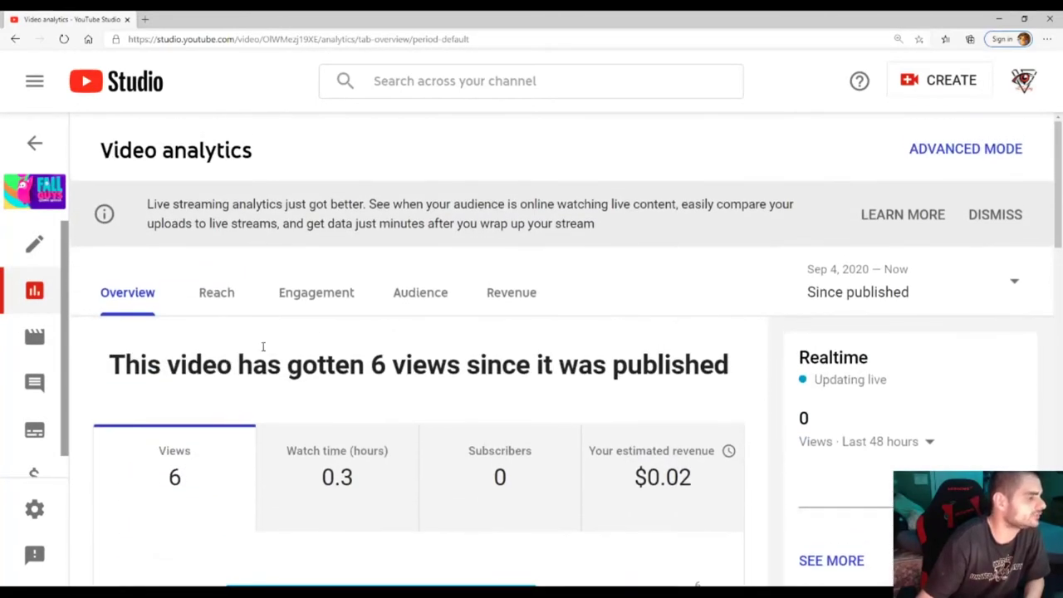
{"action": "scroll", "coordinate": [273, 360], "scroll_direction": "down", "scroll_amount": 9}
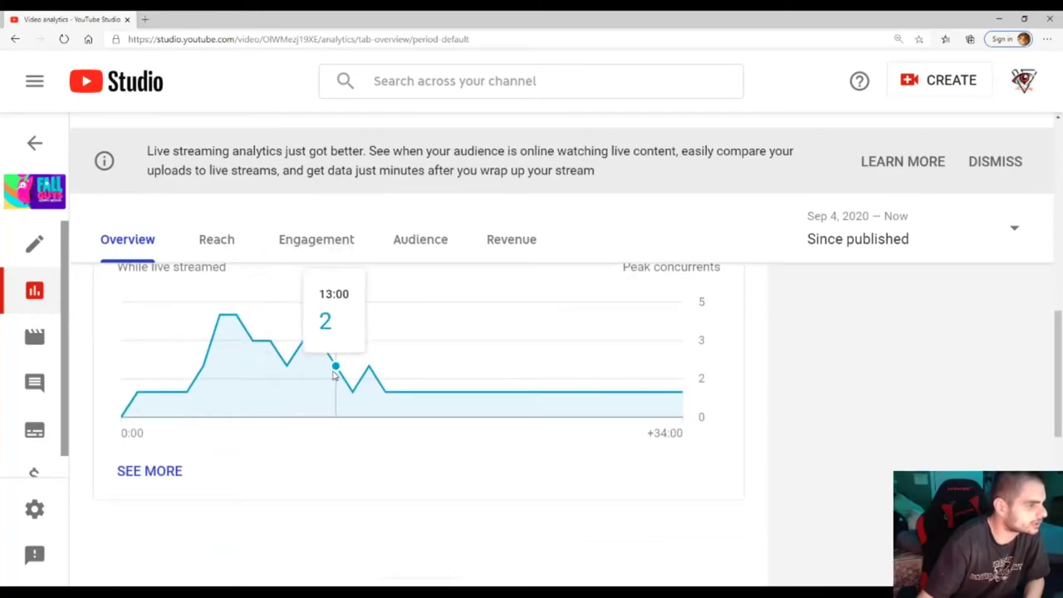
{"action": "scroll", "coordinate": [348, 382], "scroll_direction": "up", "scroll_amount": 1}
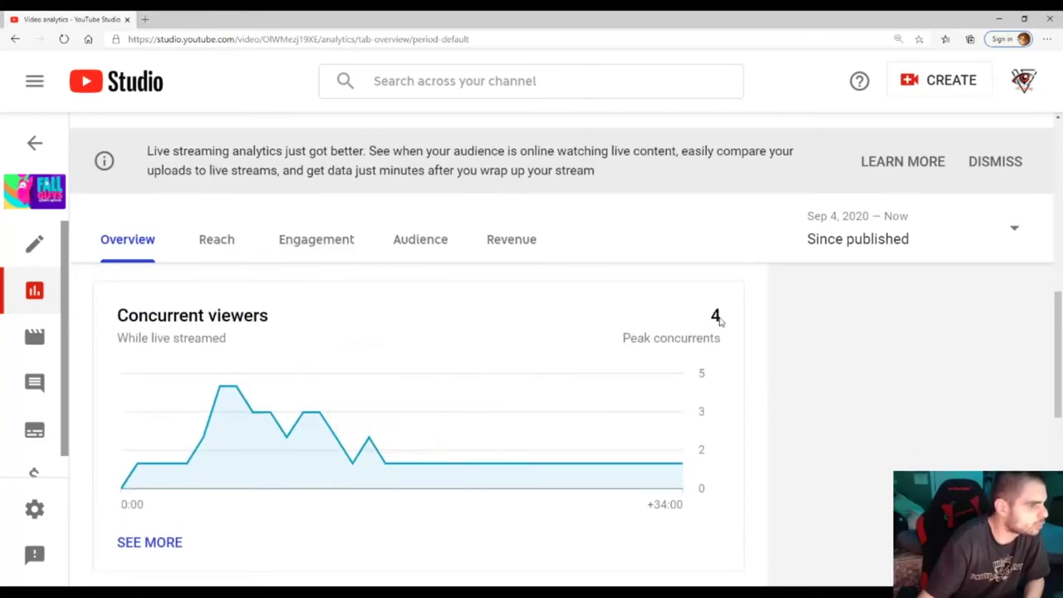
{"action": "scroll", "coordinate": [399, 407], "scroll_direction": "down", "scroll_amount": 7}
{"action": "scroll", "coordinate": [392, 405], "scroll_direction": "up", "scroll_amount": 3}
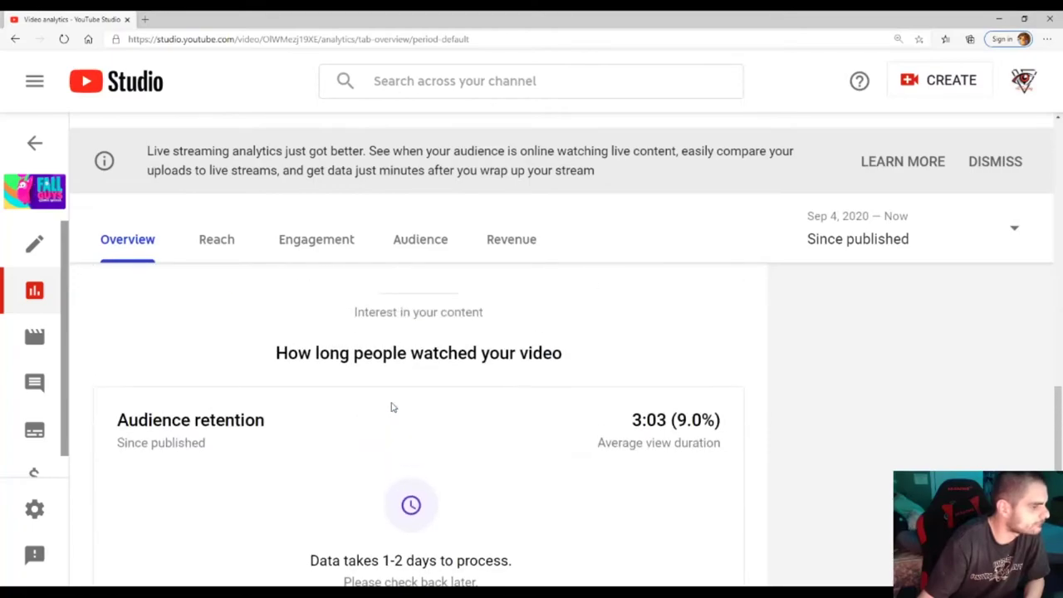
{"action": "scroll", "coordinate": [394, 407], "scroll_direction": "up", "scroll_amount": 4}
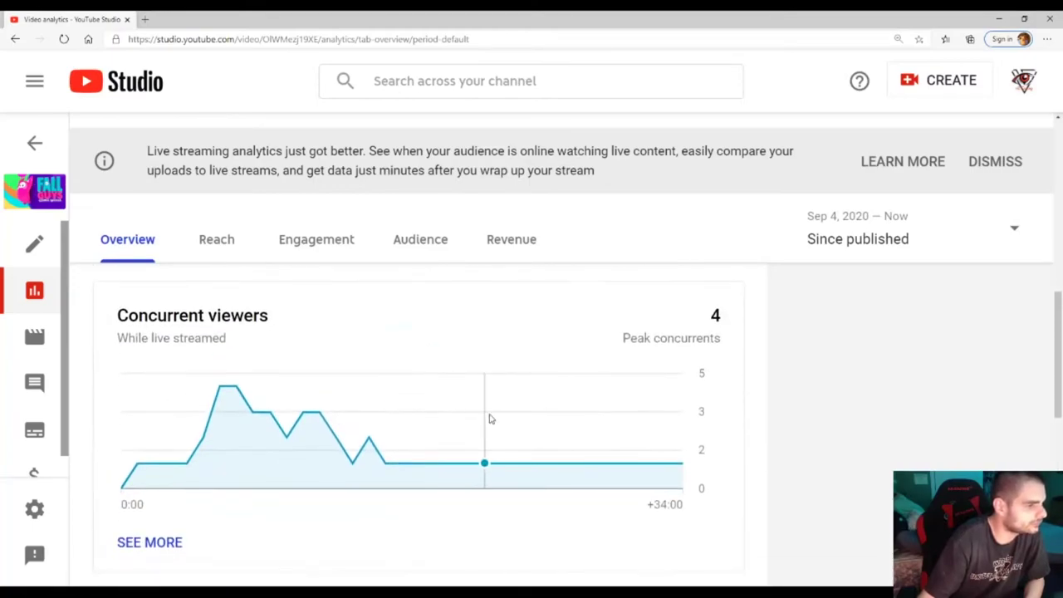
{"action": "scroll", "coordinate": [454, 415], "scroll_direction": "down", "scroll_amount": 2}
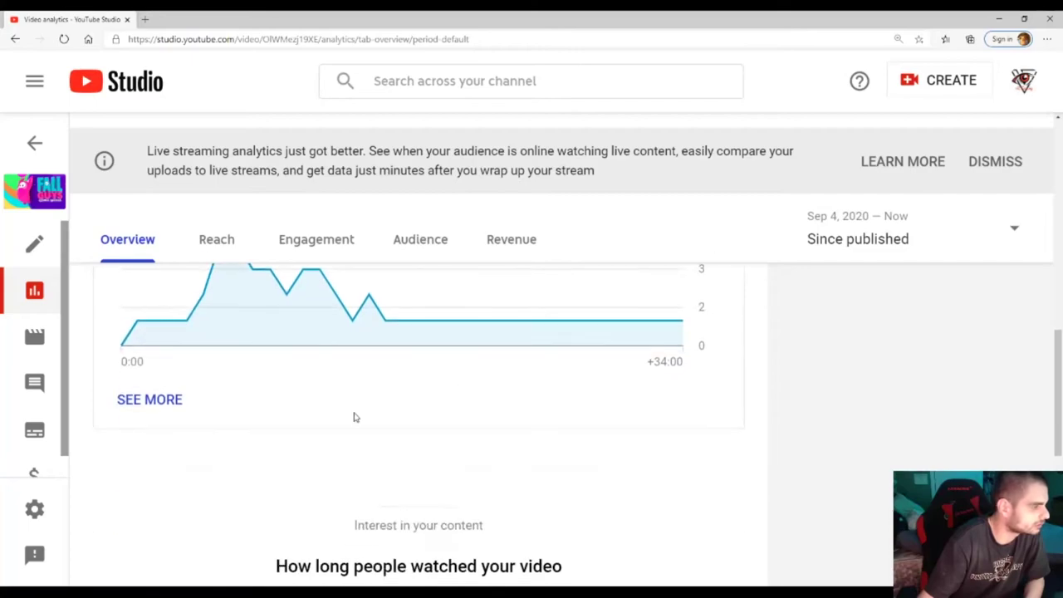
{"action": "scroll", "coordinate": [324, 427], "scroll_direction": "down", "scroll_amount": 2}
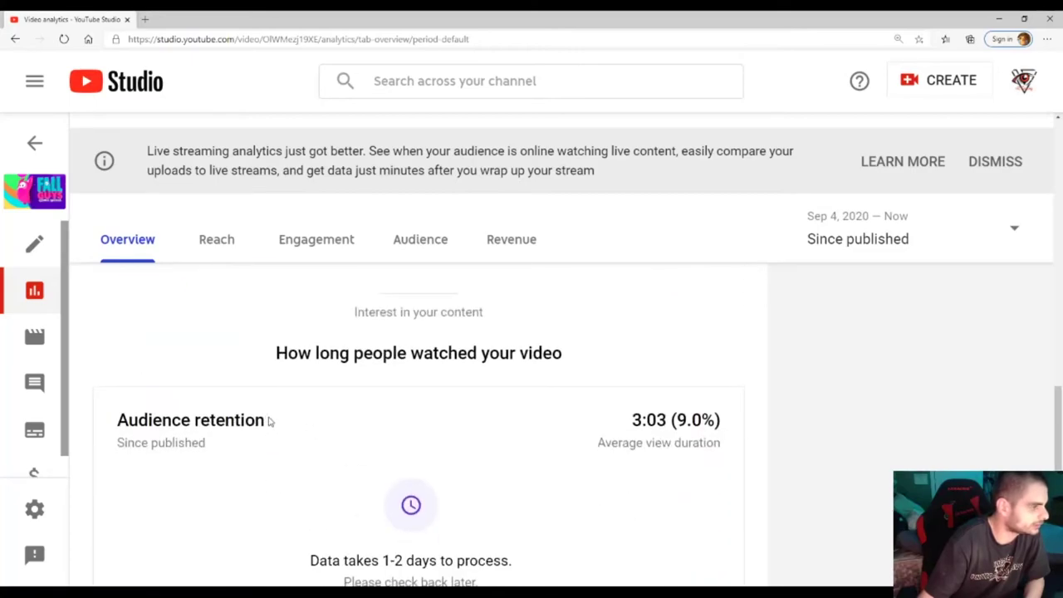
{"action": "mouse_move", "coordinate": [218, 425]}
{"action": "scroll", "coordinate": [368, 463], "scroll_direction": "down", "scroll_amount": 3}
{"action": "scroll", "coordinate": [366, 463], "scroll_direction": "up", "scroll_amount": 6}
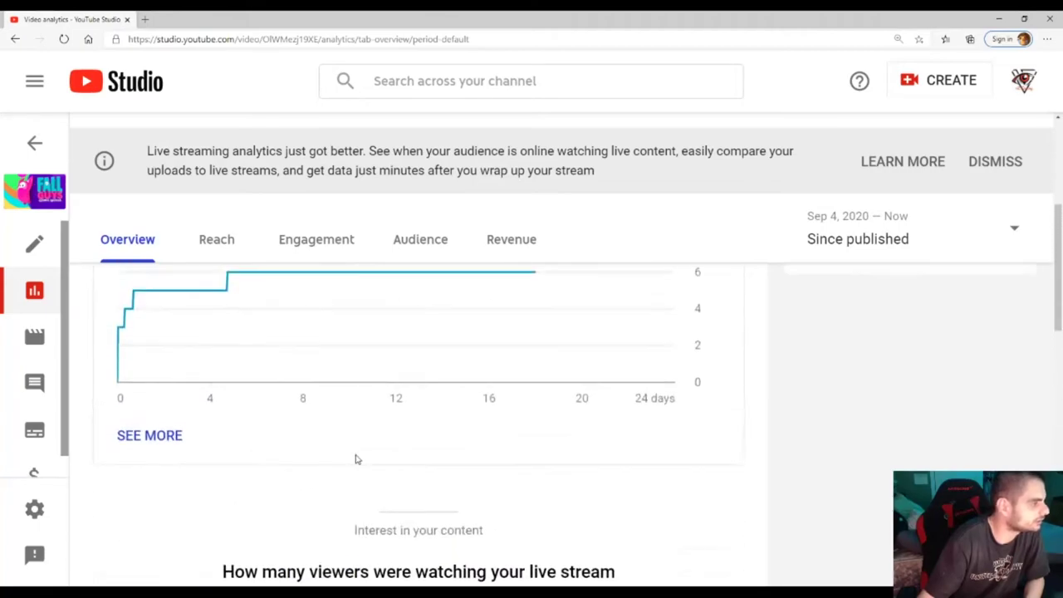
{"action": "mouse_move", "coordinate": [331, 453]}
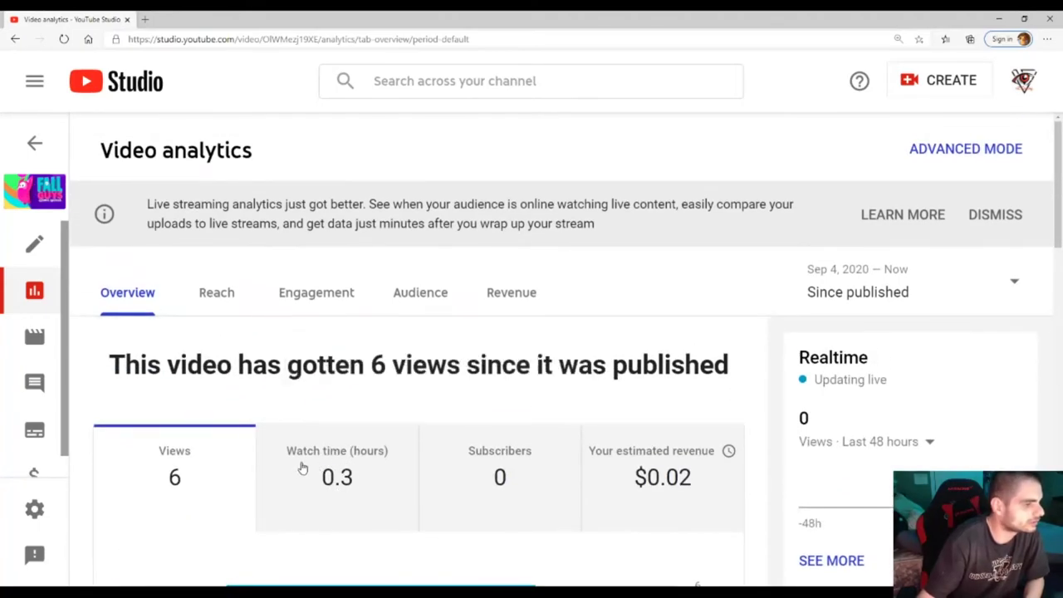
{"action": "scroll", "coordinate": [335, 463], "scroll_direction": "down", "scroll_amount": 3}
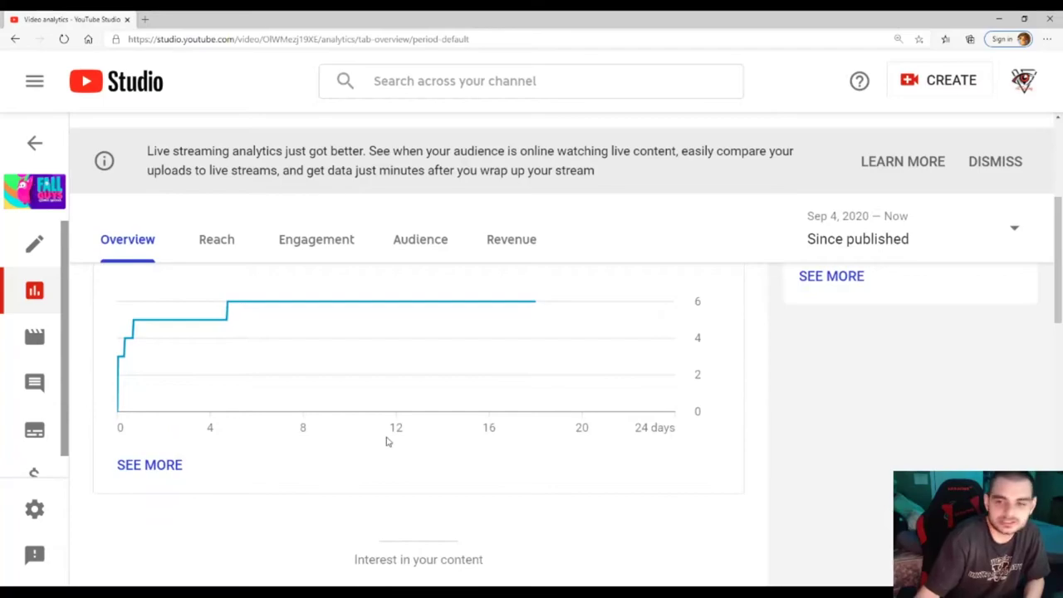
{"action": "scroll", "coordinate": [572, 372], "scroll_direction": "down", "scroll_amount": 1}
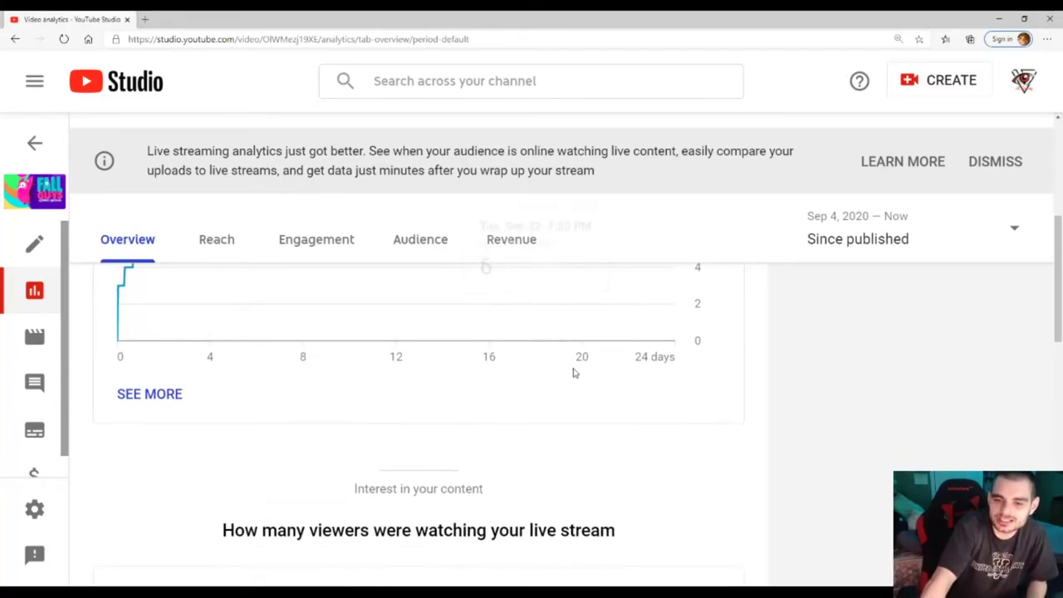
{"action": "scroll", "coordinate": [562, 420], "scroll_direction": "up", "scroll_amount": 4}
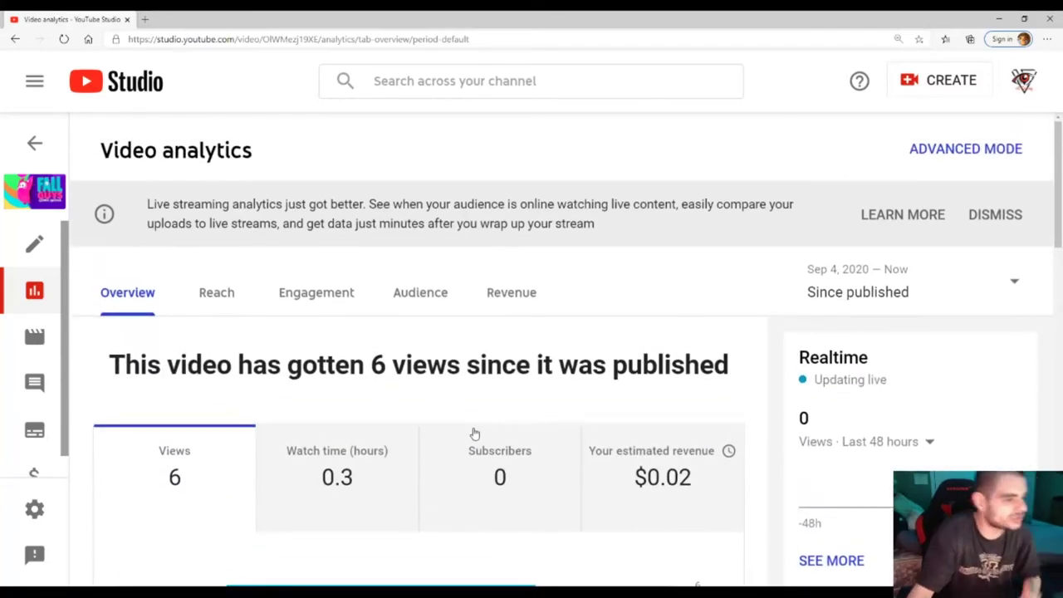
{"action": "scroll", "coordinate": [470, 434], "scroll_direction": "down", "scroll_amount": 2}
{"action": "scroll", "coordinate": [472, 456], "scroll_direction": "up", "scroll_amount": 1}
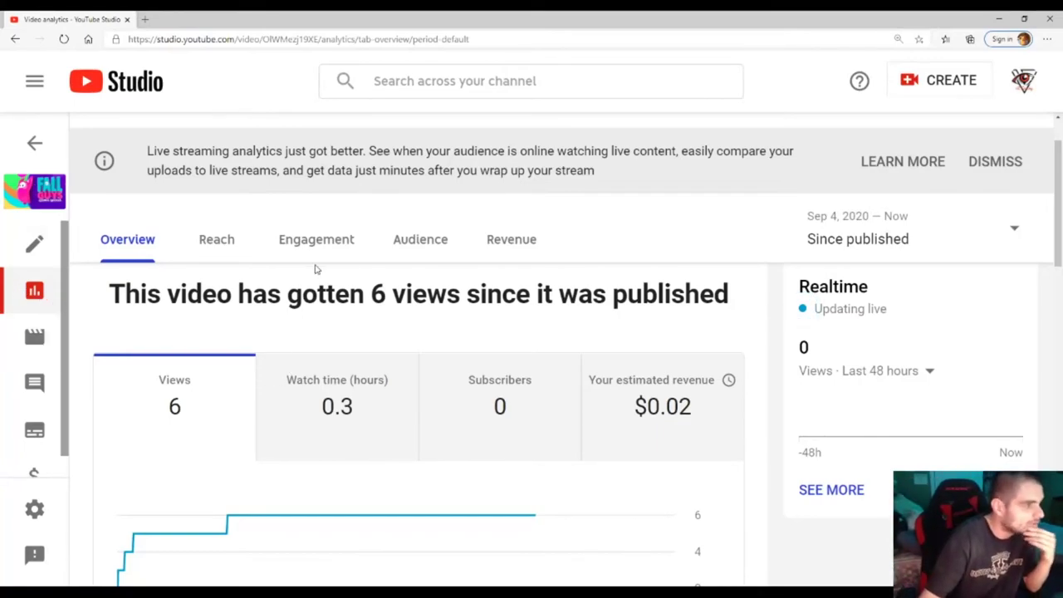
{"action": "scroll", "coordinate": [329, 349], "scroll_direction": "down", "scroll_amount": 5}
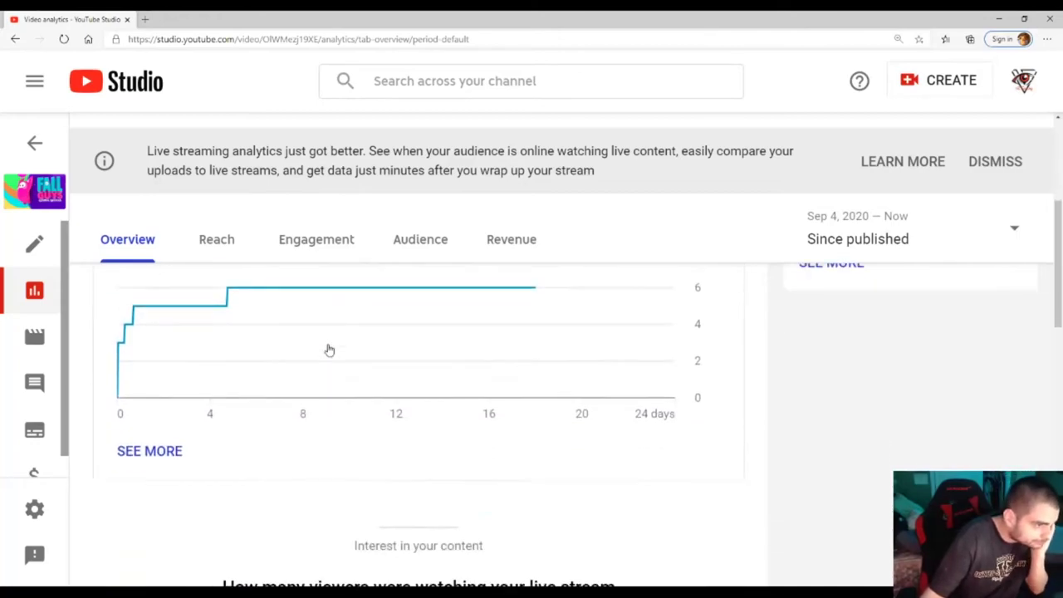
{"action": "scroll", "coordinate": [329, 350], "scroll_direction": "down", "scroll_amount": 7}
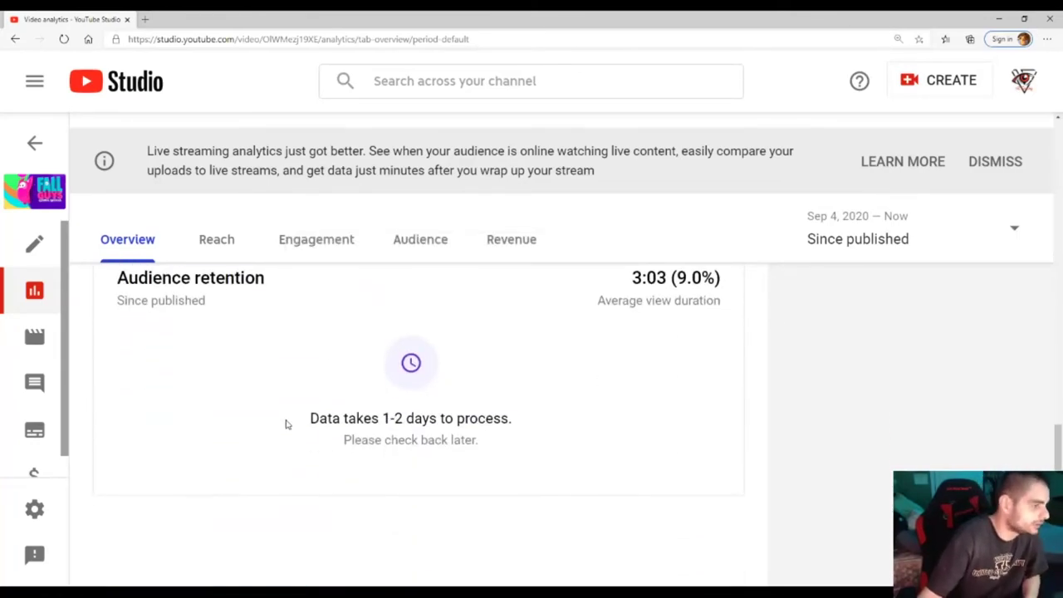
{"action": "scroll", "coordinate": [291, 419], "scroll_direction": "up", "scroll_amount": 3}
{"action": "scroll", "coordinate": [292, 419], "scroll_direction": "up", "scroll_amount": 10}
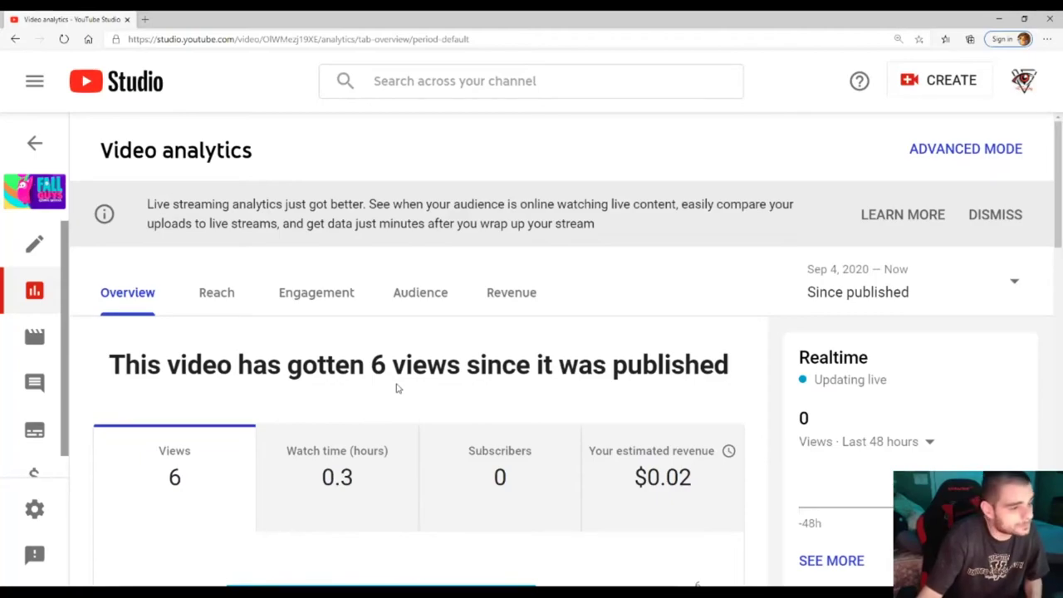
{"action": "scroll", "coordinate": [396, 388], "scroll_direction": "down", "scroll_amount": 4}
{"action": "scroll", "coordinate": [396, 392], "scroll_direction": "up", "scroll_amount": 3}
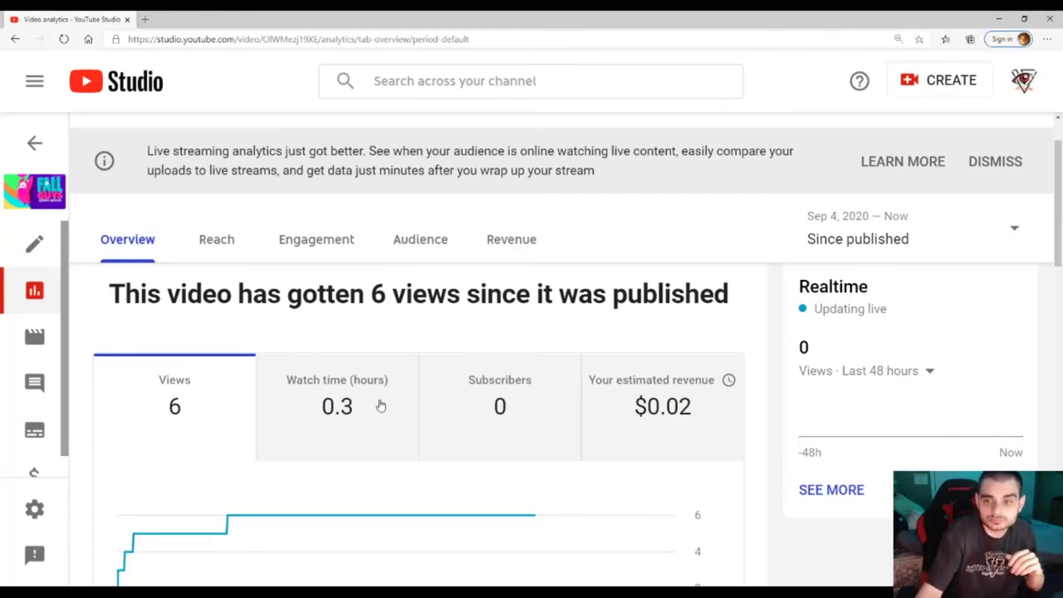
{"action": "mouse_move", "coordinate": [336, 413]}
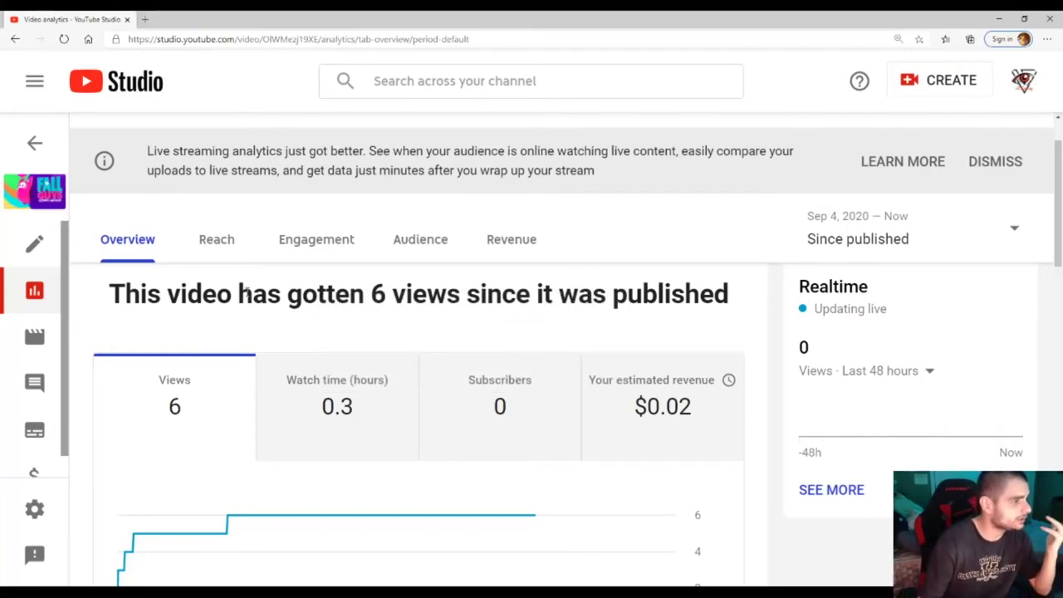
{"action": "scroll", "coordinate": [280, 305], "scroll_direction": "down", "scroll_amount": 8}
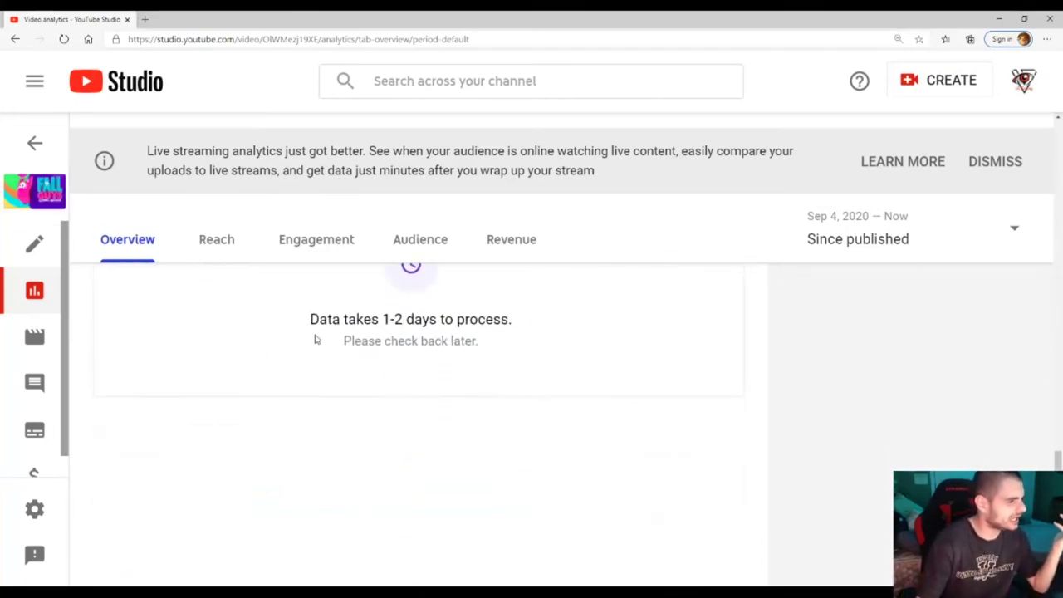
{"action": "scroll", "coordinate": [318, 340], "scroll_direction": "up", "scroll_amount": 10}
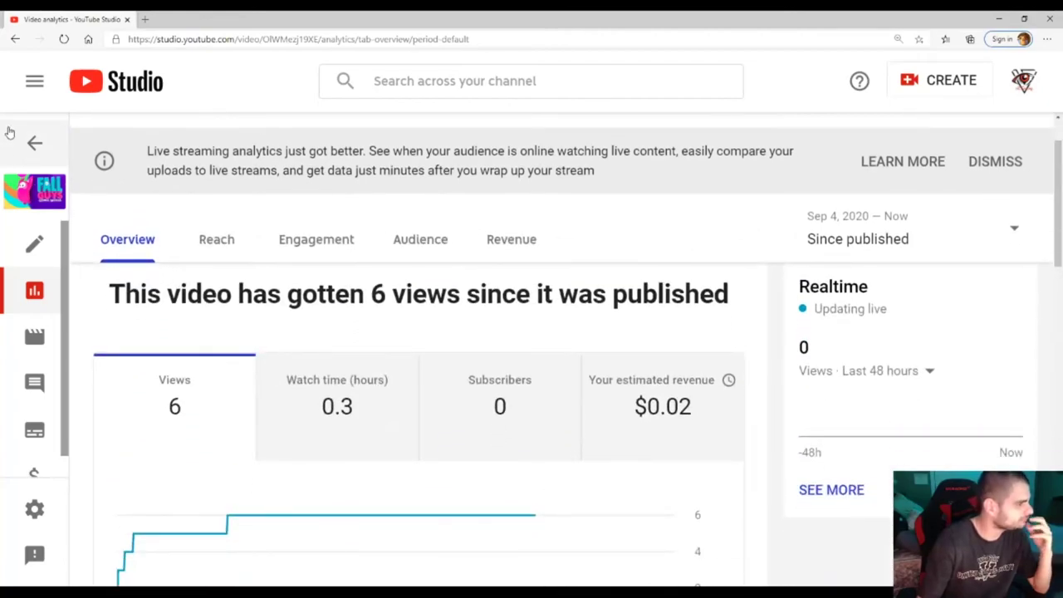
Return to Channel analytics and open 'Welcome to Among Us!! I'm too good!!' from Your top videos
{"action": "left_click", "coordinate": [34, 143]}
{"action": "scroll", "coordinate": [281, 333], "scroll_direction": "down", "scroll_amount": 5}
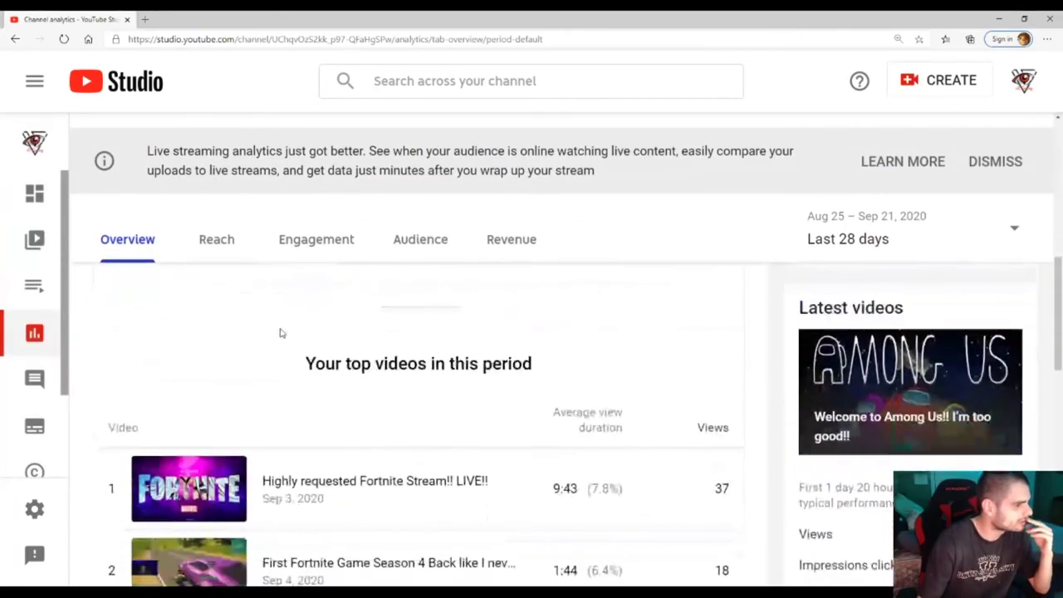
{"action": "scroll", "coordinate": [281, 333], "scroll_direction": "down", "scroll_amount": 7}
{"action": "scroll", "coordinate": [318, 360], "scroll_direction": "up", "scroll_amount": 2}
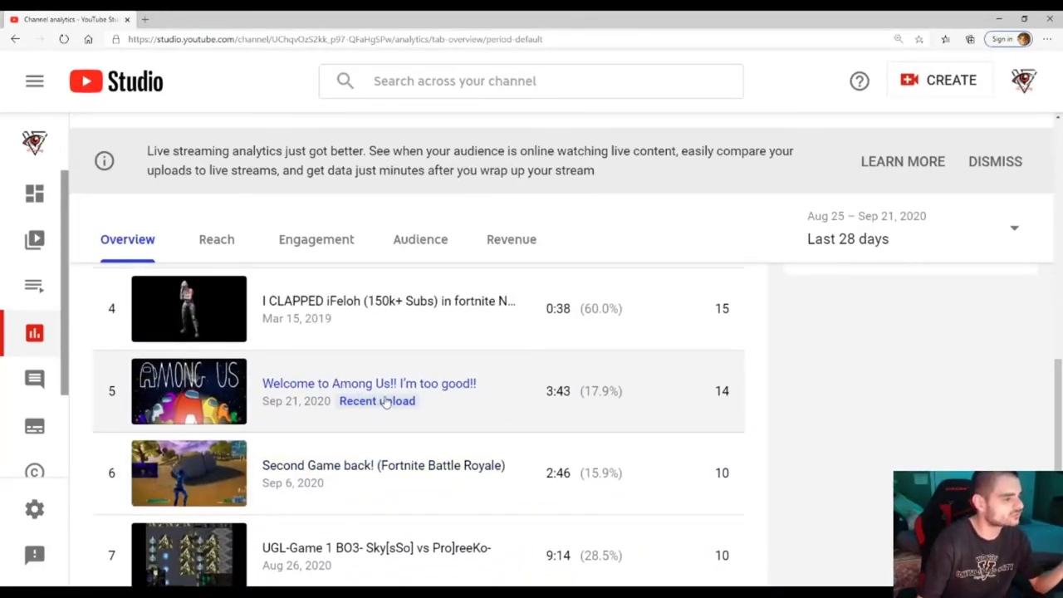
{"action": "left_click", "coordinate": [421, 383]}
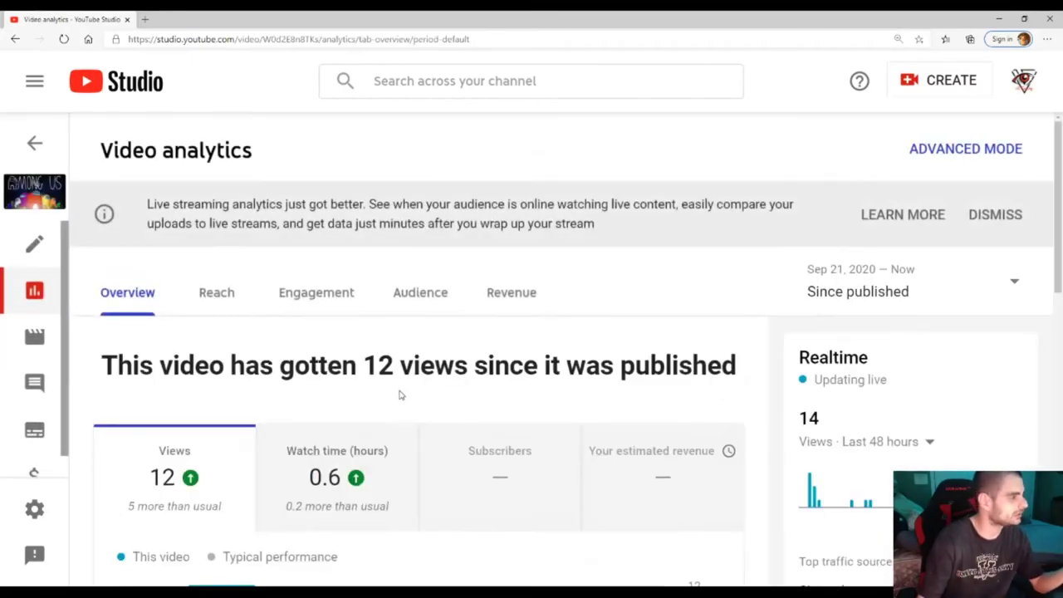
{"action": "scroll", "coordinate": [363, 406], "scroll_direction": "down", "scroll_amount": 3}
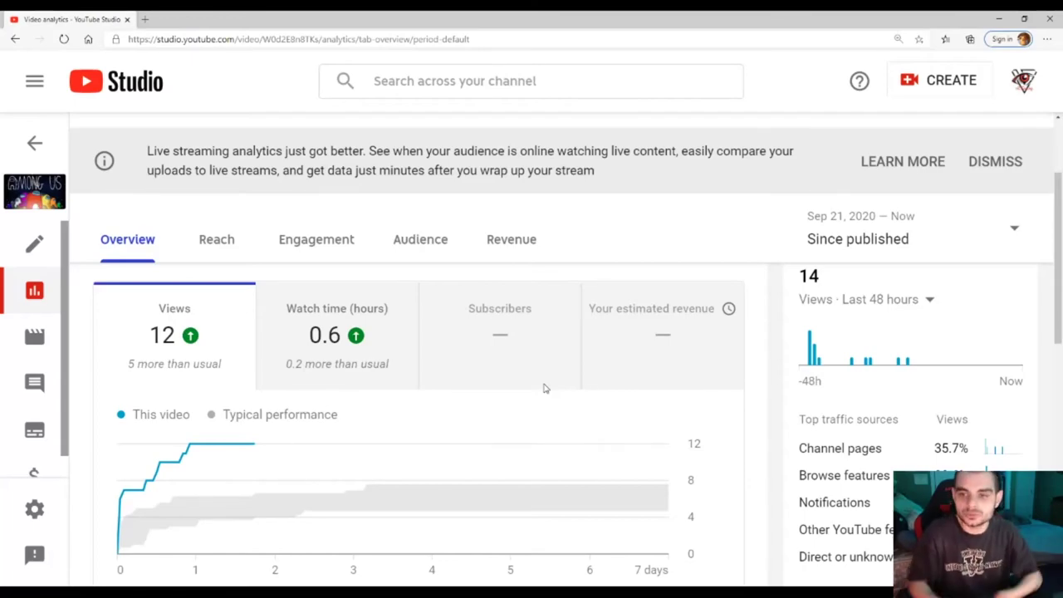
{"action": "scroll", "coordinate": [545, 388], "scroll_direction": "down", "scroll_amount": 3}
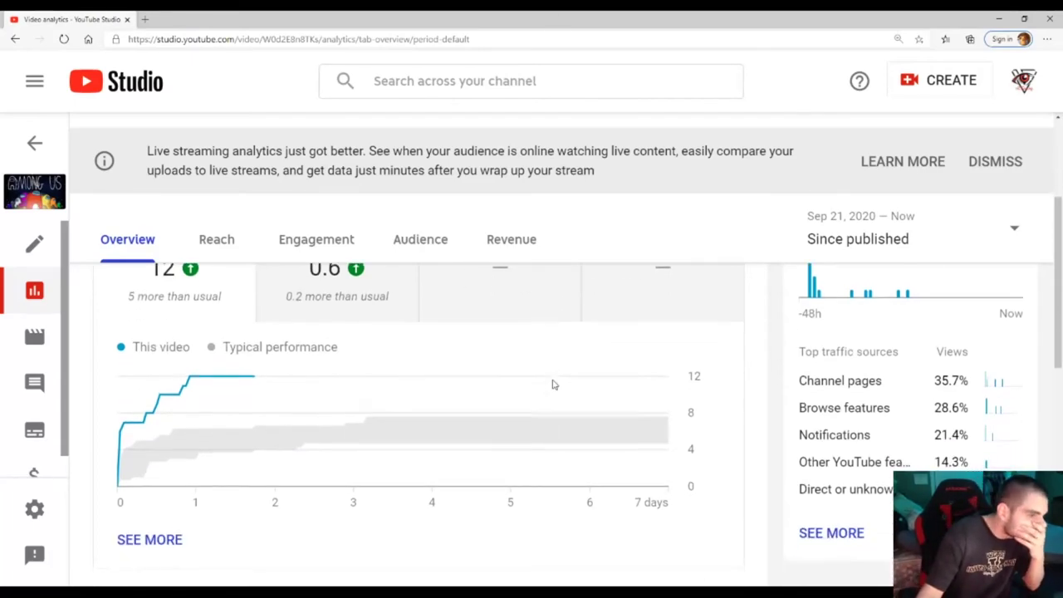
{"action": "scroll", "coordinate": [544, 388], "scroll_direction": "down", "scroll_amount": 5}
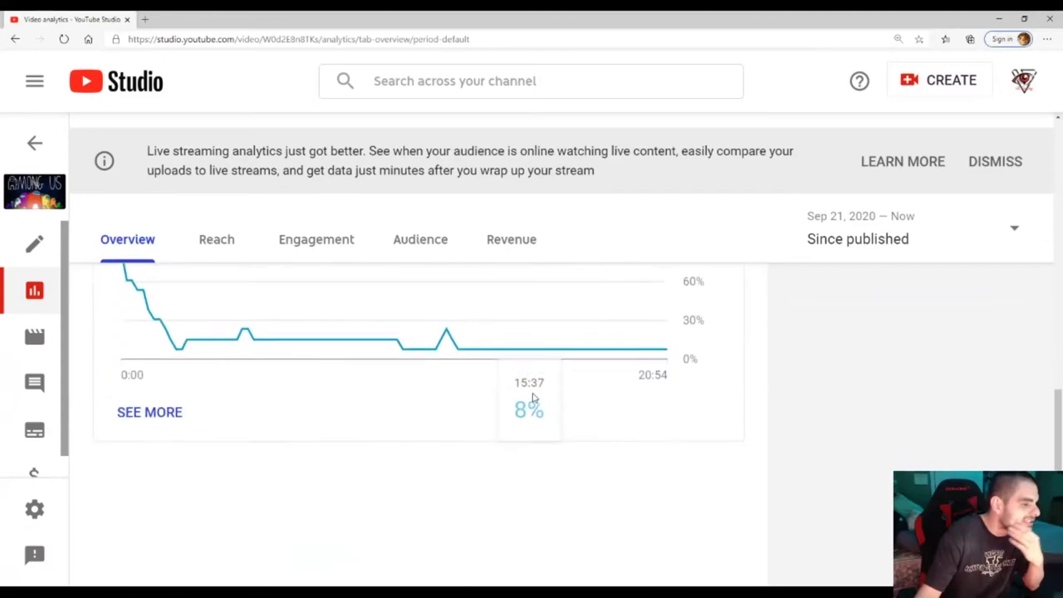
{"action": "scroll", "coordinate": [534, 398], "scroll_direction": "up", "scroll_amount": 1}
{"action": "scroll", "coordinate": [534, 399], "scroll_direction": "up", "scroll_amount": 8}
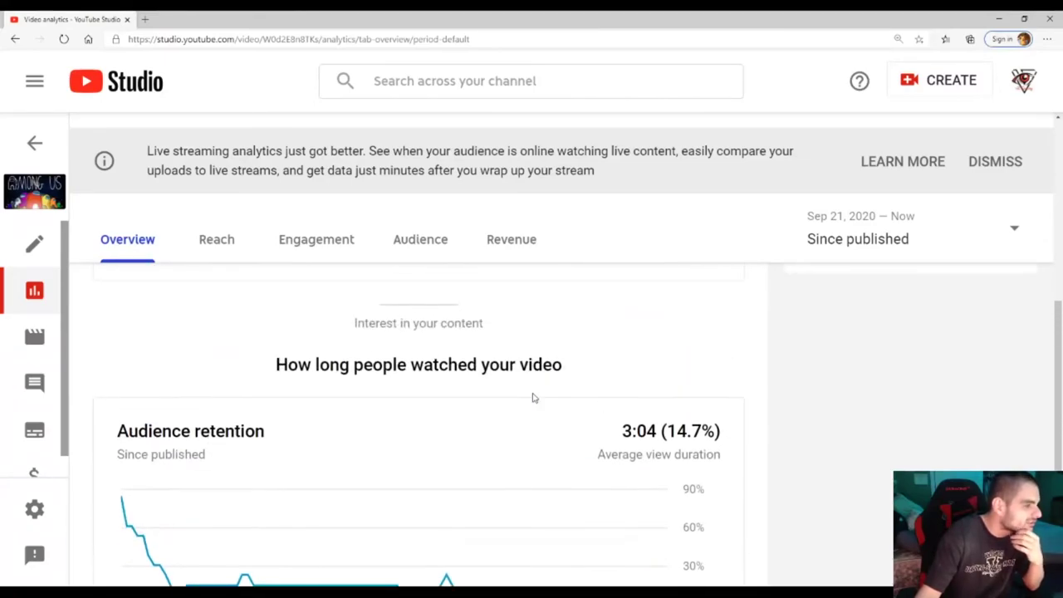
{"action": "scroll", "coordinate": [510, 408], "scroll_direction": "down", "scroll_amount": 2}
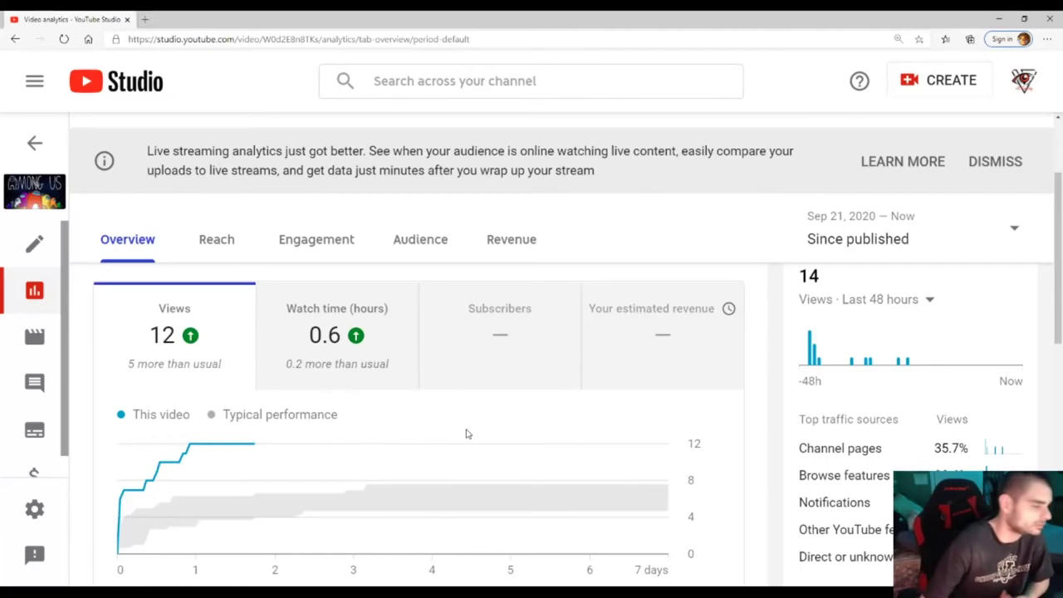
{"action": "scroll", "coordinate": [453, 463], "scroll_direction": "down", "scroll_amount": 5}
{"action": "scroll", "coordinate": [453, 462], "scroll_direction": "up", "scroll_amount": 6}
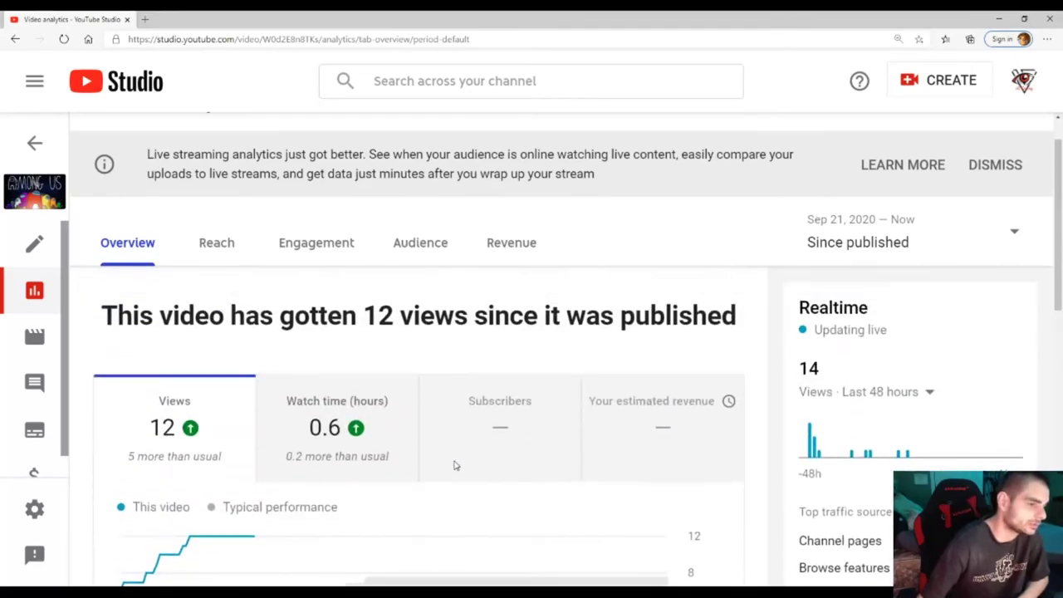
{"action": "scroll", "coordinate": [453, 465], "scroll_direction": "down", "scroll_amount": 3}
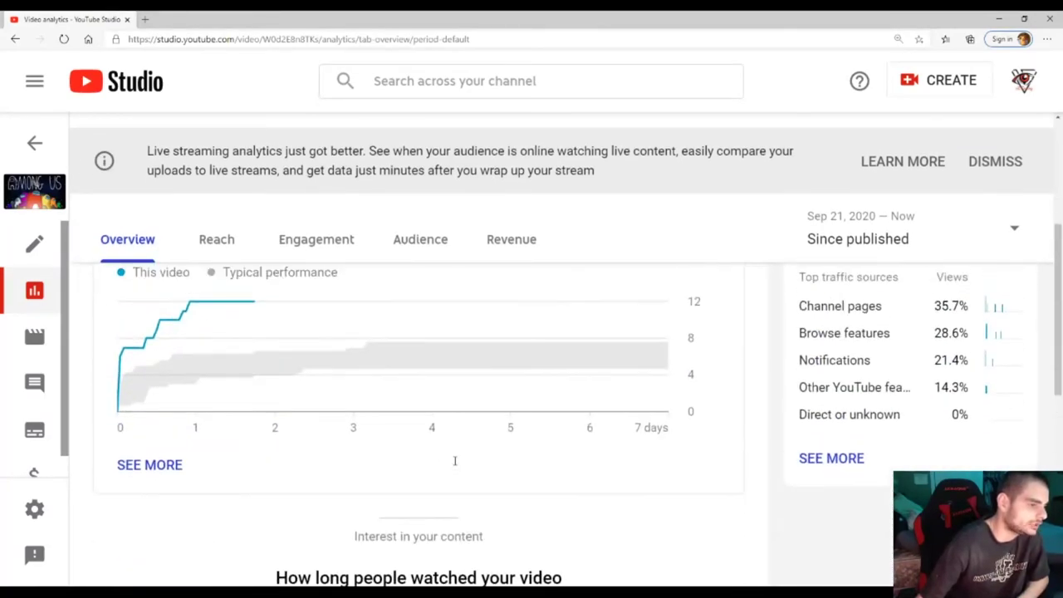
{"action": "scroll", "coordinate": [454, 461], "scroll_direction": "up", "scroll_amount": 4}
{"action": "scroll", "coordinate": [446, 463], "scroll_direction": "down", "scroll_amount": 1}
{"action": "scroll", "coordinate": [446, 463], "scroll_direction": "up", "scroll_amount": 1}
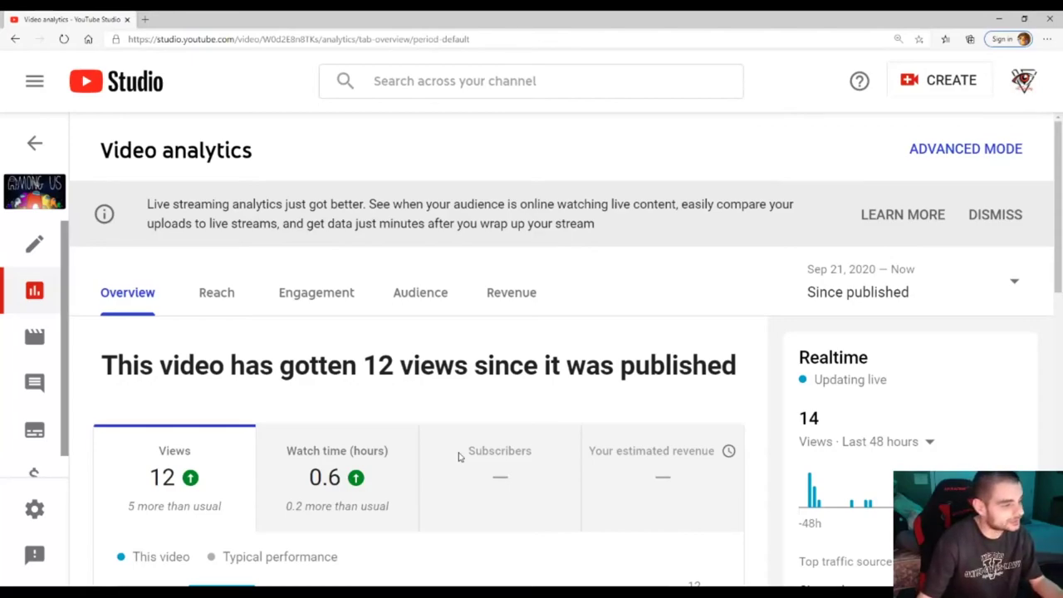
{"action": "scroll", "coordinate": [459, 455], "scroll_direction": "down", "scroll_amount": 8}
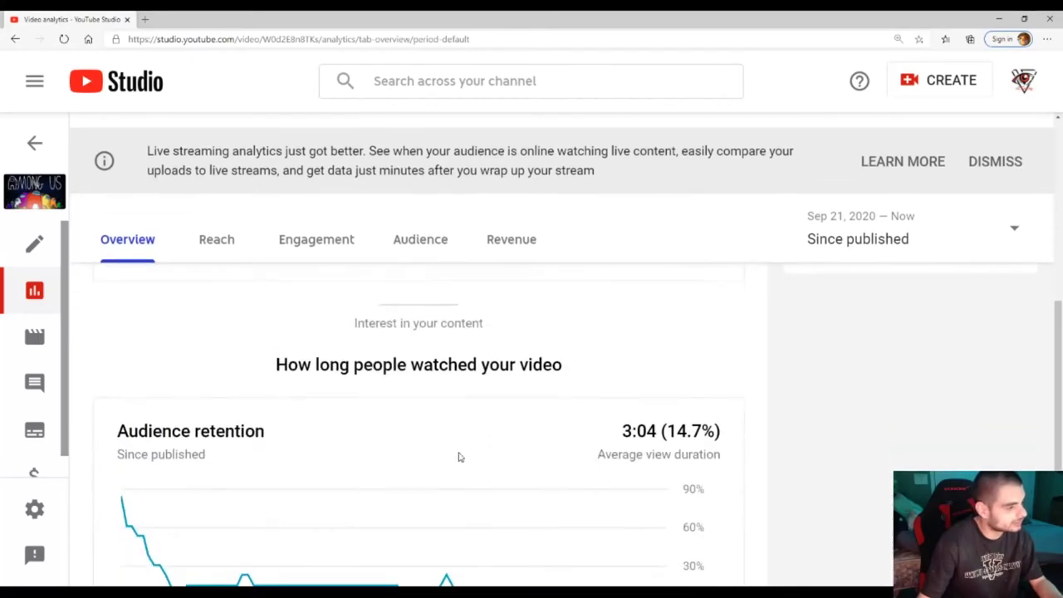
{"action": "scroll", "coordinate": [459, 456], "scroll_direction": "up", "scroll_amount": 8}
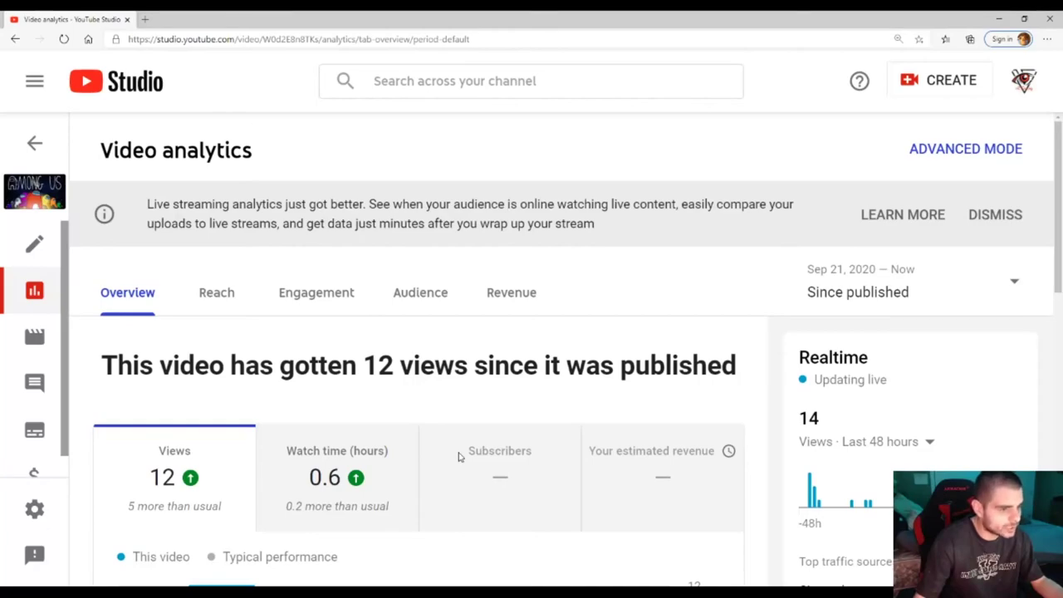
{"action": "scroll", "coordinate": [458, 456], "scroll_direction": "down", "scroll_amount": 2}
{"action": "scroll", "coordinate": [458, 456], "scroll_direction": "up", "scroll_amount": 2}
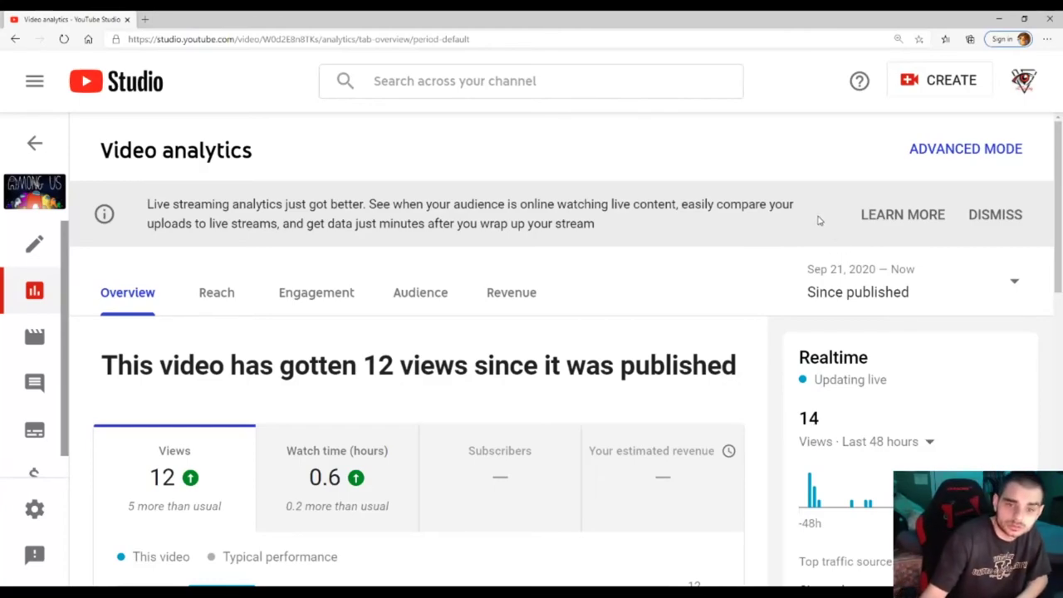
{"action": "scroll", "coordinate": [695, 282], "scroll_direction": "down", "scroll_amount": 5}
{"action": "scroll", "coordinate": [640, 278], "scroll_direction": "up", "scroll_amount": 1}
{"action": "scroll", "coordinate": [662, 373], "scroll_direction": "up", "scroll_amount": 5}
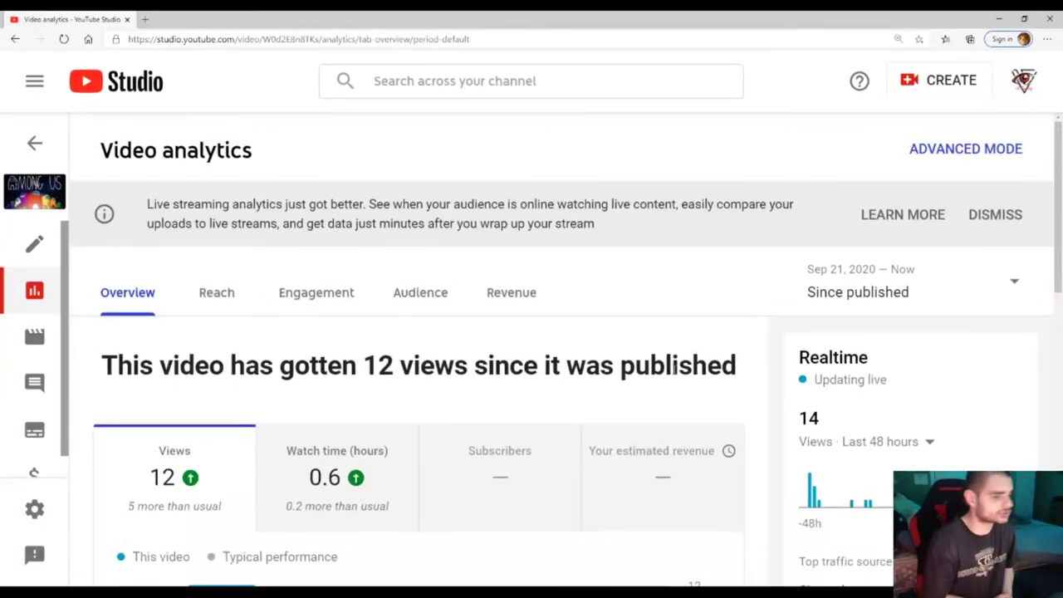